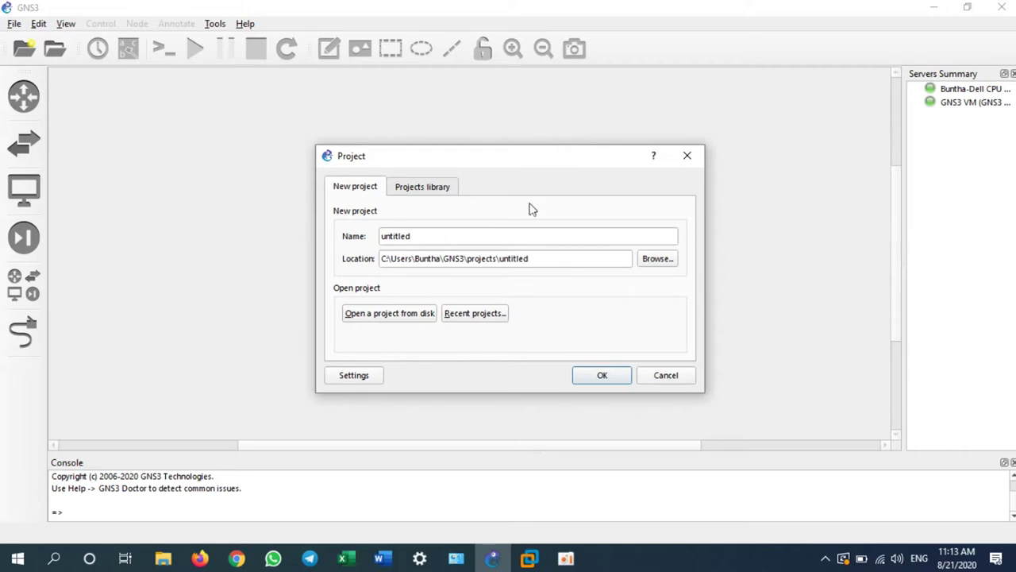
# Step: Create a new project named IPv6 Routing, overwriting the existing project with that name
pyautogui.click(454, 236)
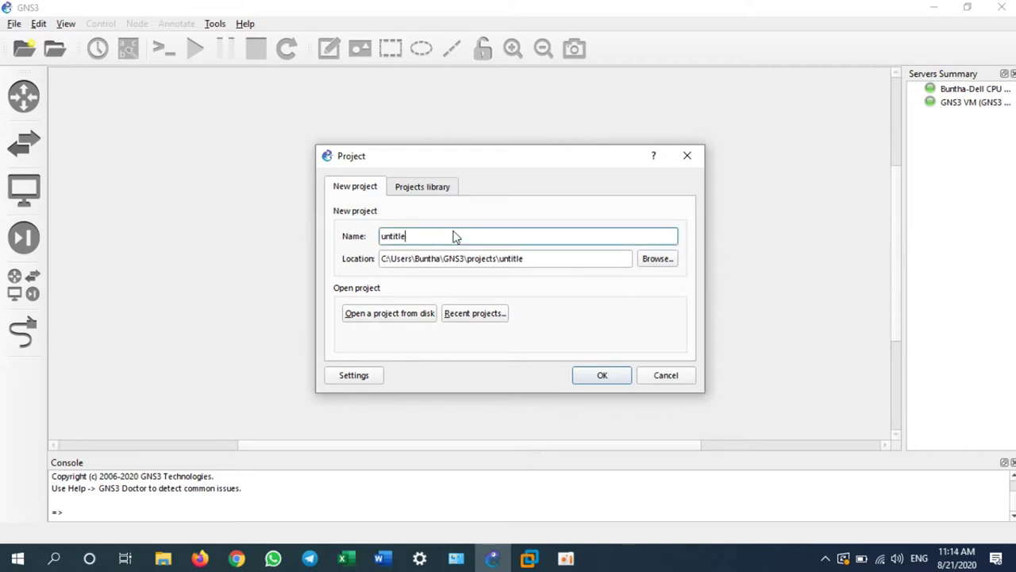
pyautogui.press('BackSpace')
pyautogui.press('BackSpace')
pyautogui.press('BackSpace')
pyautogui.press('BackSpace')
pyautogui.press('BackSpace')
pyautogui.press('Return')
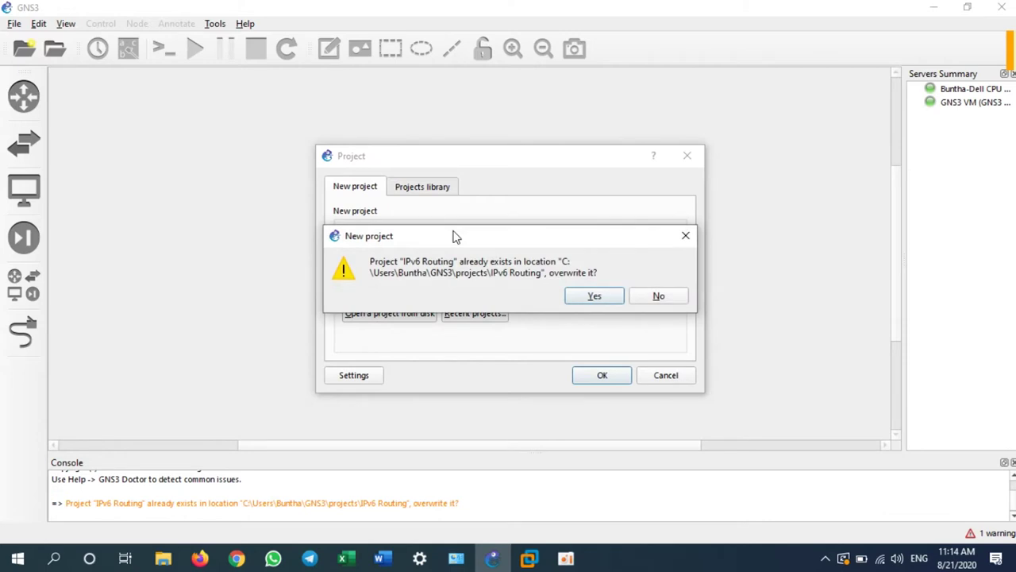
pyautogui.press('Tab')
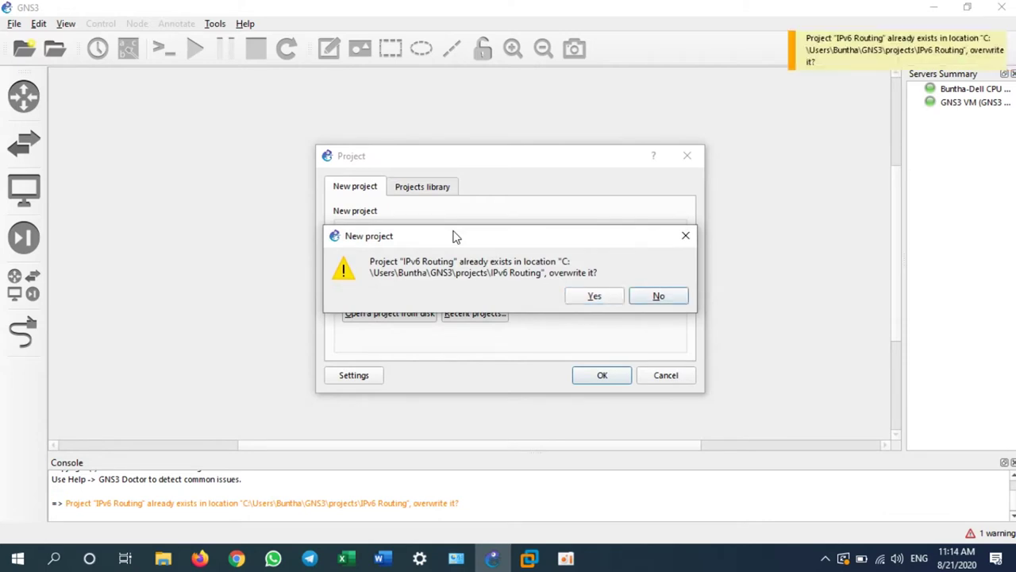
pyautogui.click(601, 294)
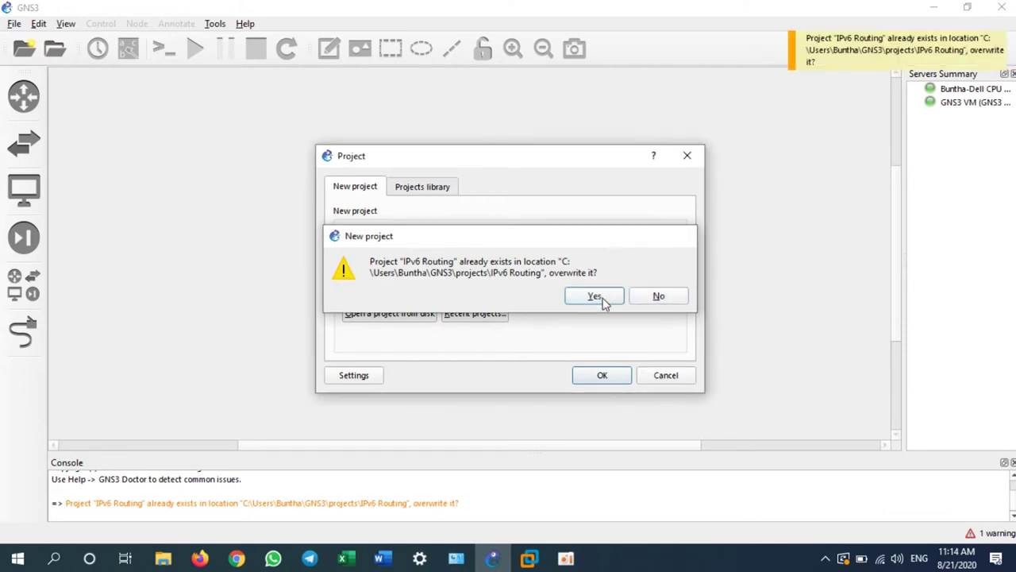
pyautogui.click(601, 378)
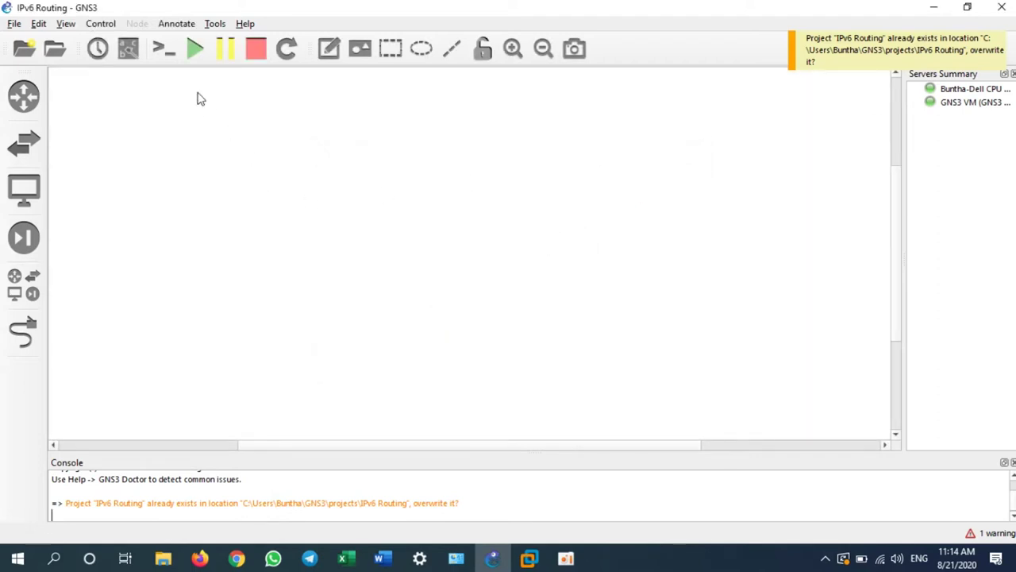
# Step: Place two c7200 routers side by side in the upper part of the workspace
pyautogui.click(24, 96)
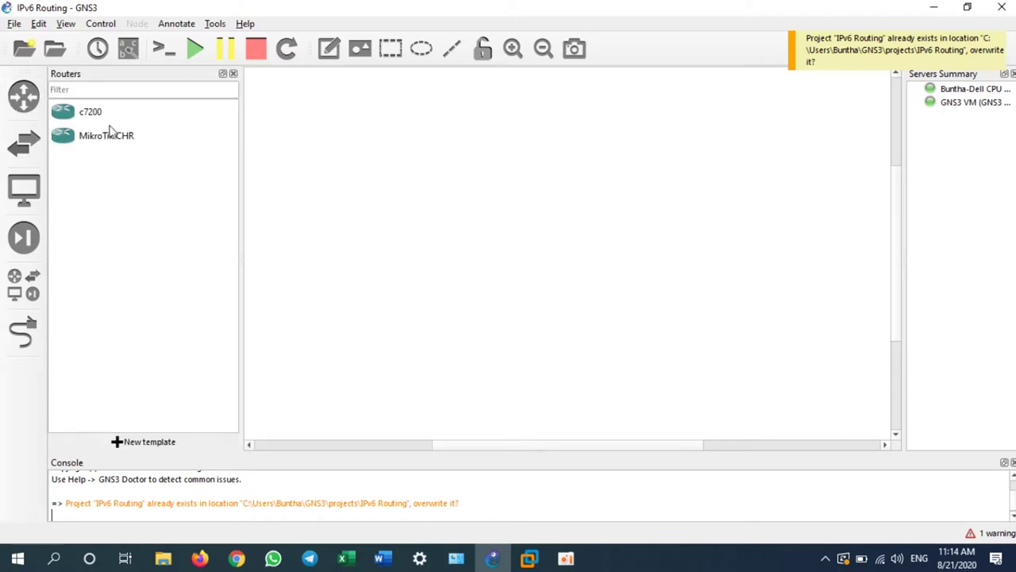
pyautogui.click(95, 115)
pyautogui.moveTo(108, 118); pyautogui.dragTo(465, 191)
pyautogui.moveTo(100, 114); pyautogui.dragTo(720, 201)
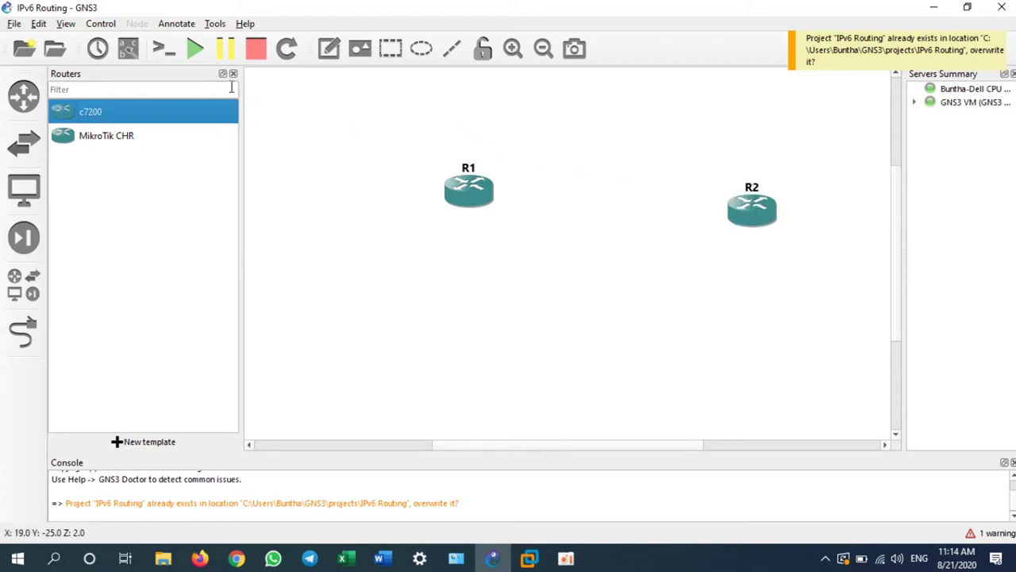
# Step: Add two Ethernet switches on the default local server, one below each router
pyautogui.click(24, 284)
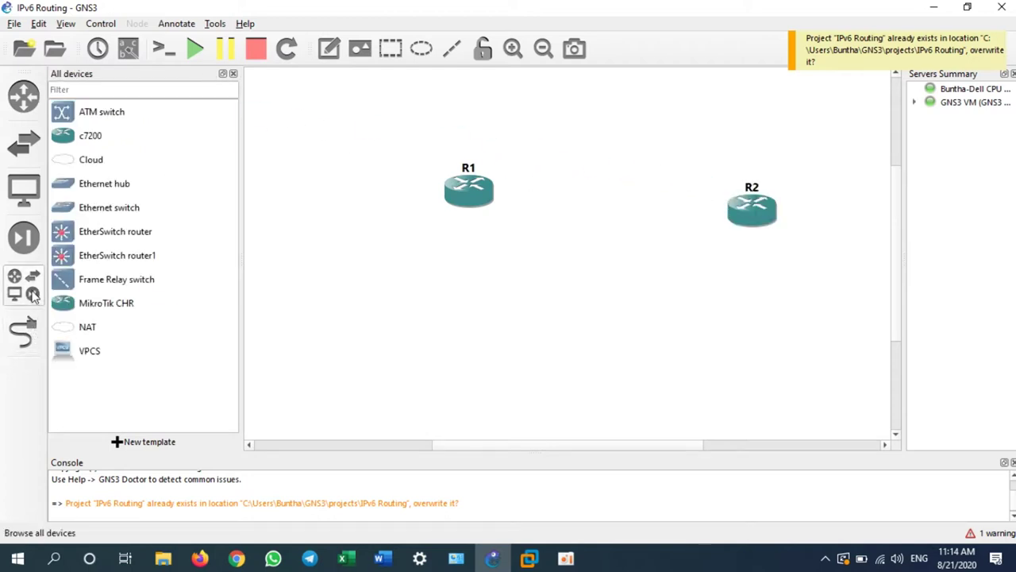
pyautogui.moveTo(90, 210); pyautogui.dragTo(355, 310)
pyautogui.click(484, 299)
pyautogui.moveTo(102, 220); pyautogui.dragTo(767, 323)
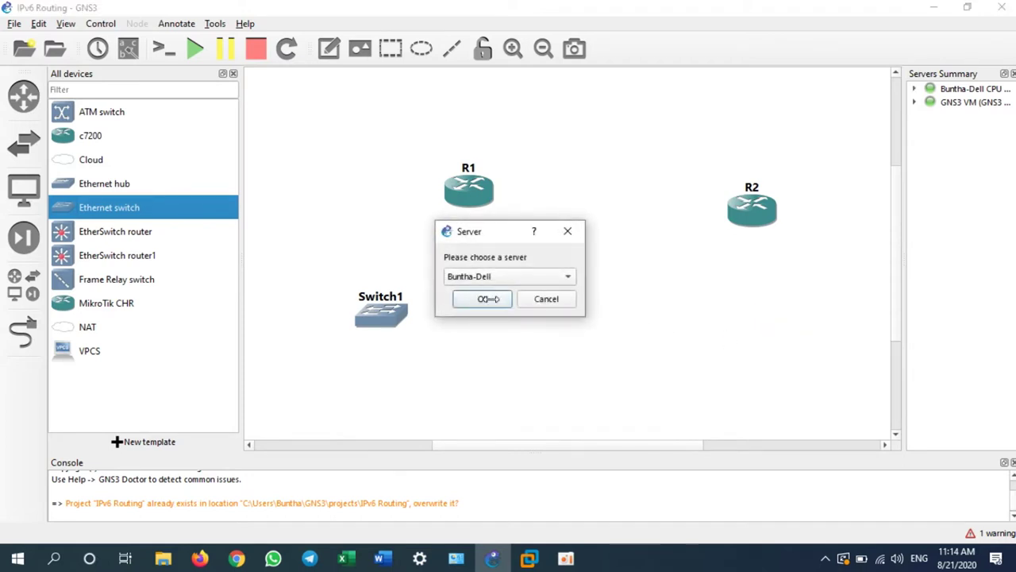
pyautogui.click(485, 299)
# Step: Add four VPCS hosts on the default local server, two below Switch1 and two below Switch2
pyautogui.click(70, 360)
pyautogui.moveTo(69, 361); pyautogui.dragTo(304, 376)
pyautogui.click(472, 299)
pyautogui.moveTo(109, 352); pyautogui.dragTo(465, 392)
pyautogui.click(483, 299)
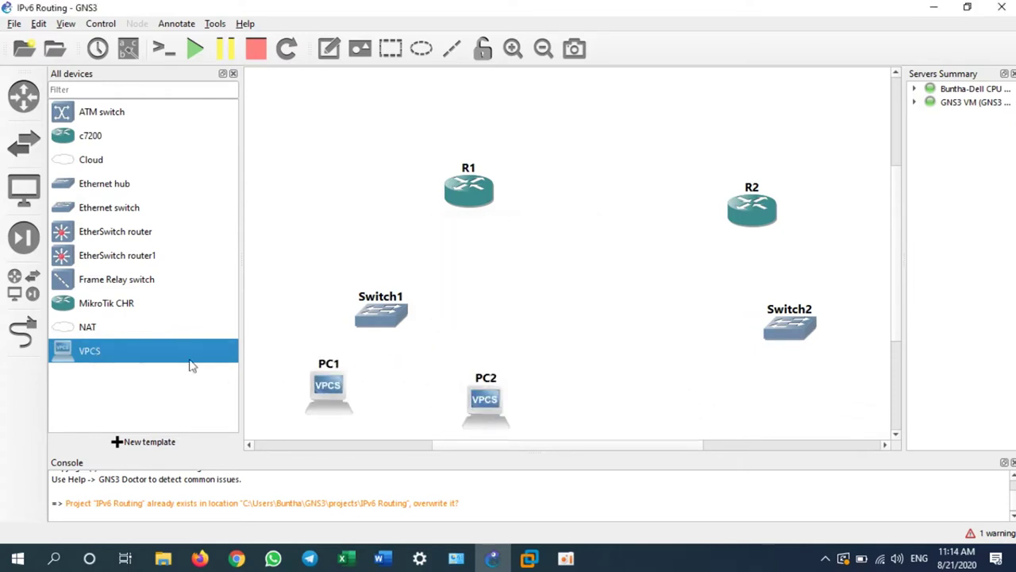
pyautogui.moveTo(92, 354); pyautogui.dragTo(737, 361)
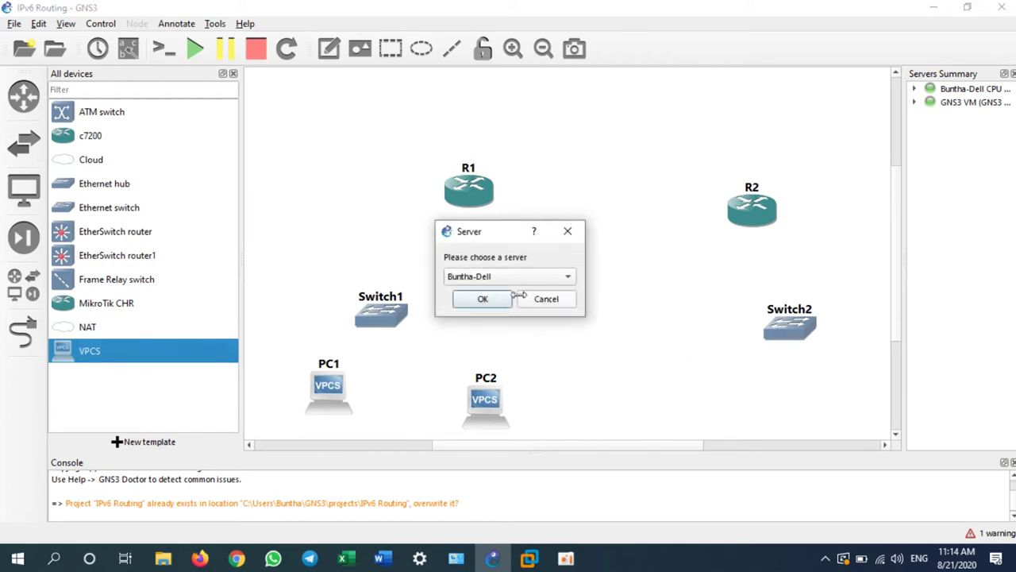
pyautogui.click(483, 299)
pyautogui.moveTo(162, 355); pyautogui.dragTo(846, 381)
pyautogui.click(483, 298)
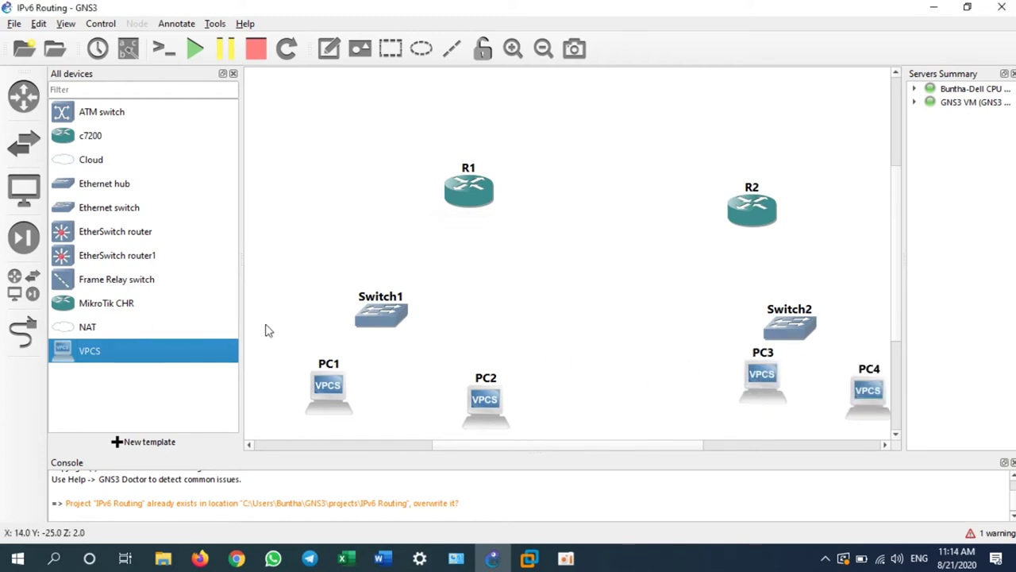
# Step: Close the device list and move R1 and R2 to the upper edge of the topology, roughly level and well apart
pyautogui.click(235, 75)
pyautogui.moveTo(386, 192); pyautogui.dragTo(199, 125)
pyautogui.moveTo(645, 211); pyautogui.dragTo(584, 108)
pyautogui.moveTo(207, 99); pyautogui.dragTo(343, 94)
pyautogui.moveTo(595, 108); pyautogui.dragTo(622, 111)
# Step: Spread the switches outward below their routers, with PC1 and PC2 under Switch1 and PC3 and PC4 under Switch2
pyautogui.moveTo(286, 311); pyautogui.dragTo(196, 198)
pyautogui.moveTo(238, 389); pyautogui.dragTo(125, 267)
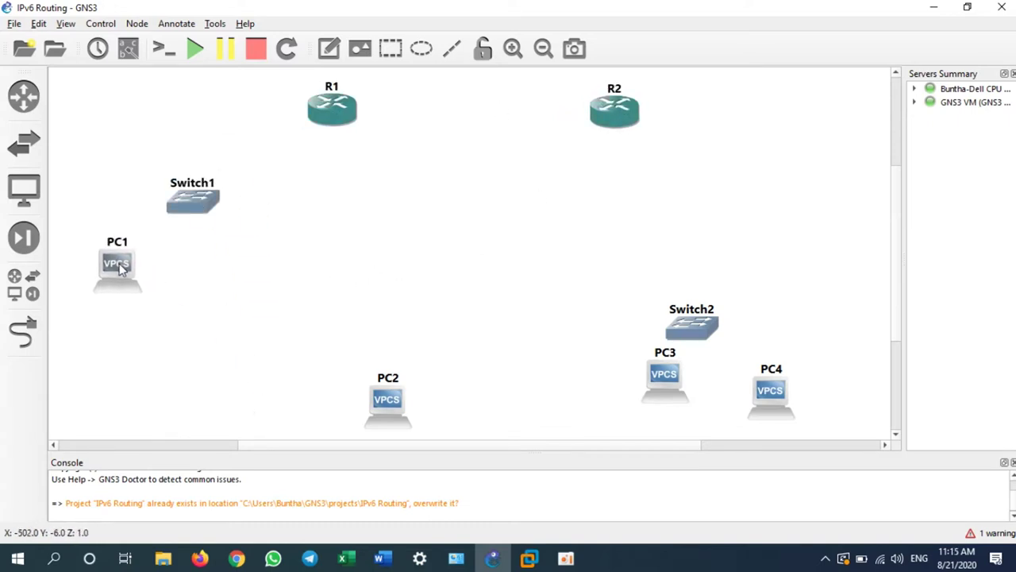
pyautogui.moveTo(392, 401); pyautogui.dragTo(283, 274)
pyautogui.moveTo(694, 332); pyautogui.dragTo(767, 207)
pyautogui.moveTo(667, 372); pyautogui.dragTo(645, 303)
pyautogui.moveTo(752, 389); pyautogui.dragTo(825, 277)
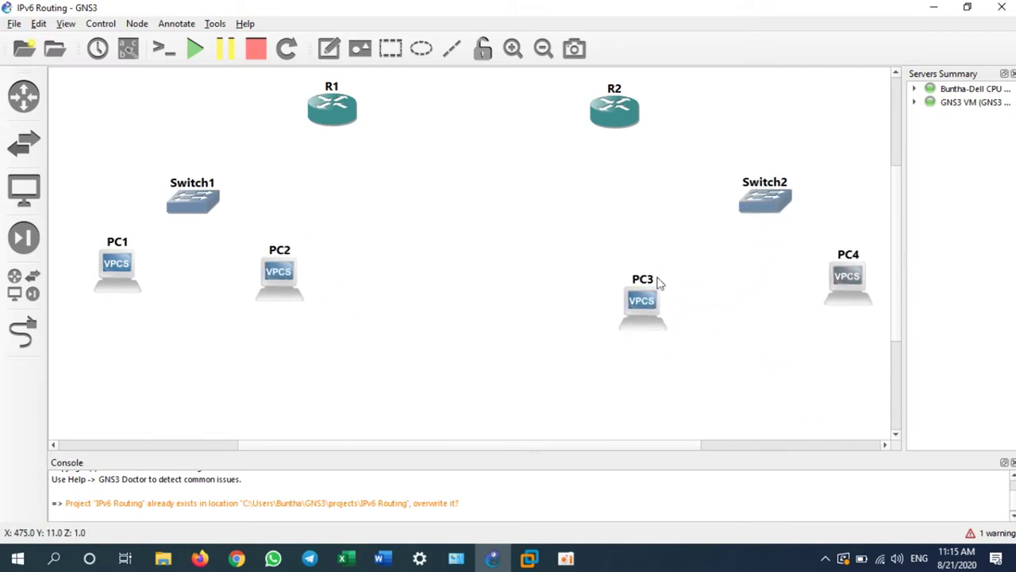
# Step: Link R1 GigabitEthernet0/0 to R2 GigabitEthernet0/0
pyautogui.click(23, 329)
pyautogui.click(344, 114)
pyautogui.click(373, 117)
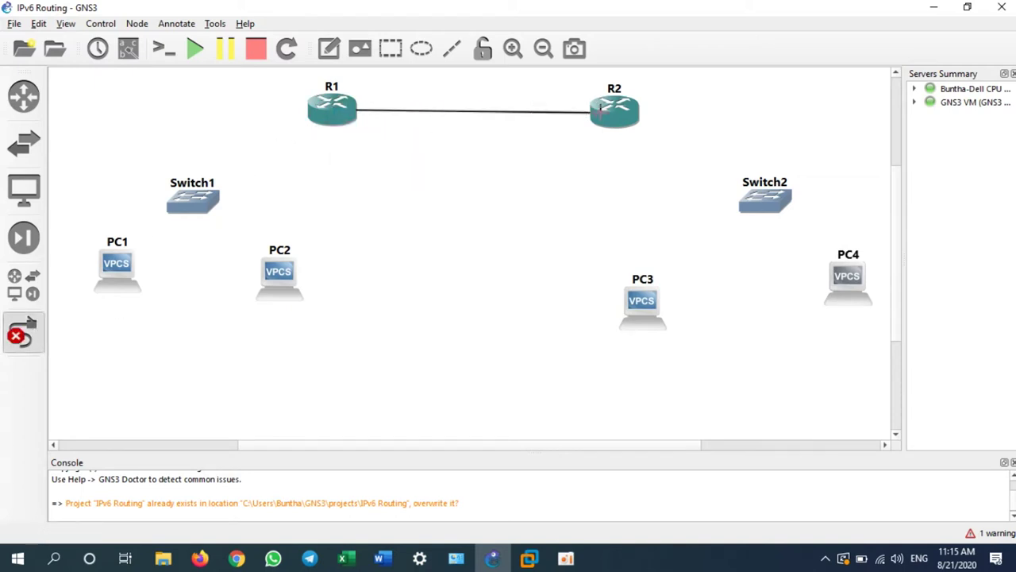
pyautogui.click(613, 118)
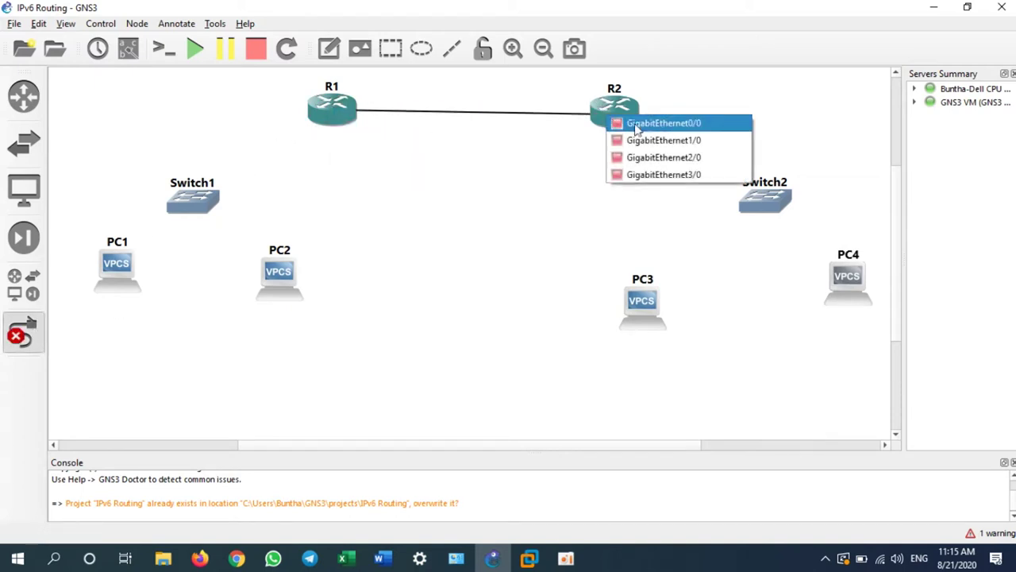
pyautogui.click(698, 124)
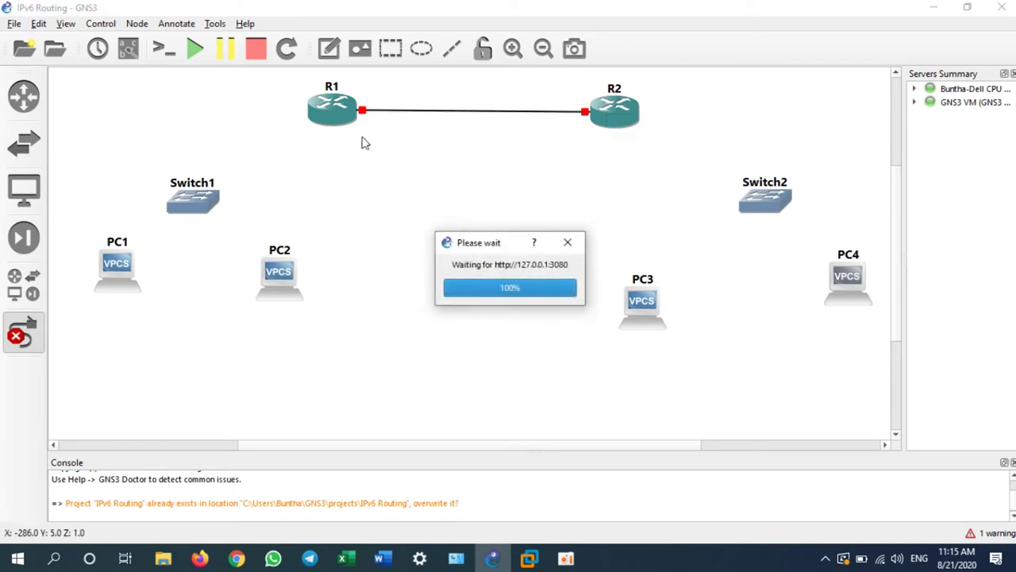
# Step: Link R1 GigabitEthernet1/0 to Switch1 Ethernet0
pyautogui.click(337, 116)
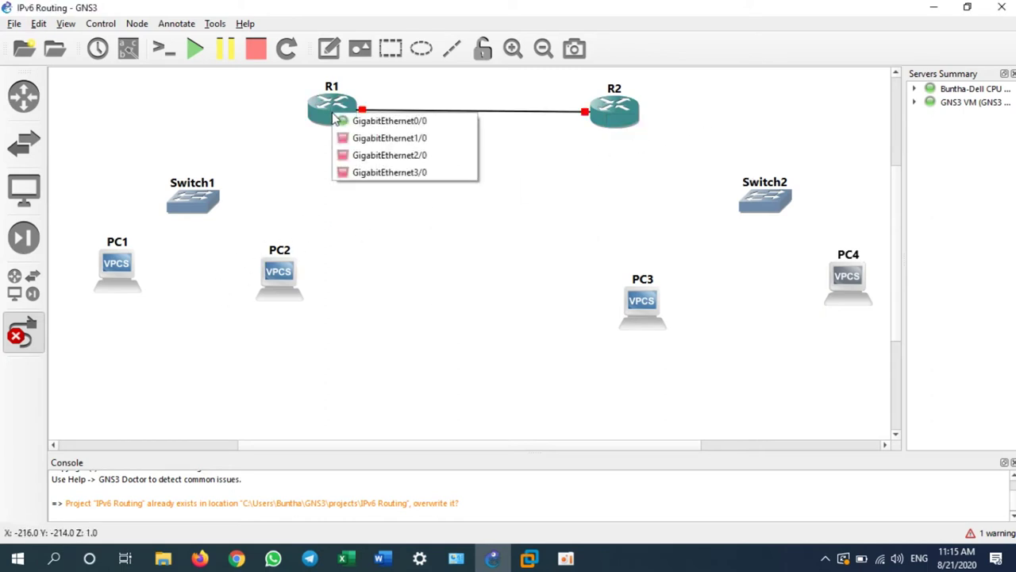
pyautogui.click(370, 138)
pyautogui.click(195, 204)
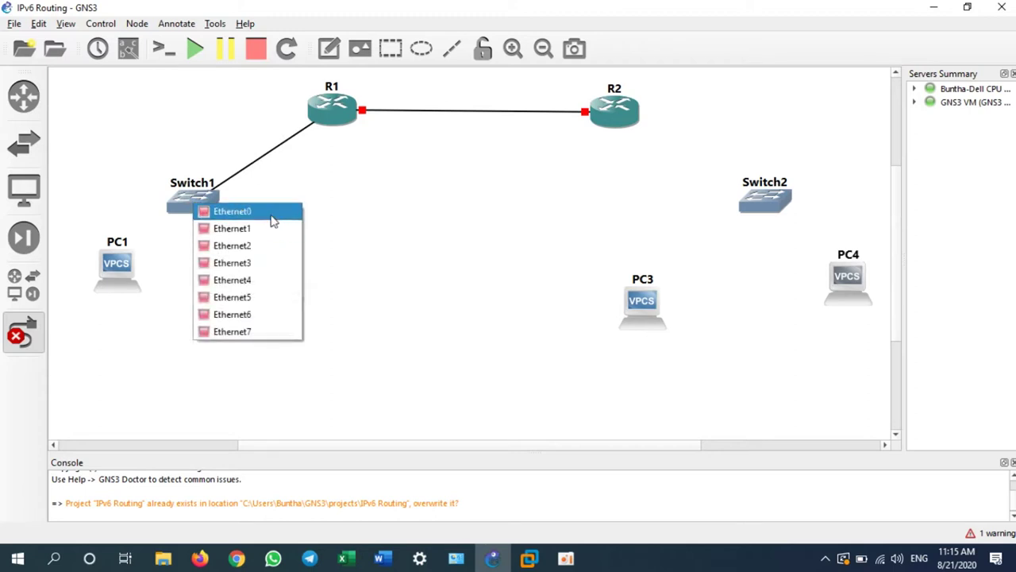
pyautogui.click(267, 215)
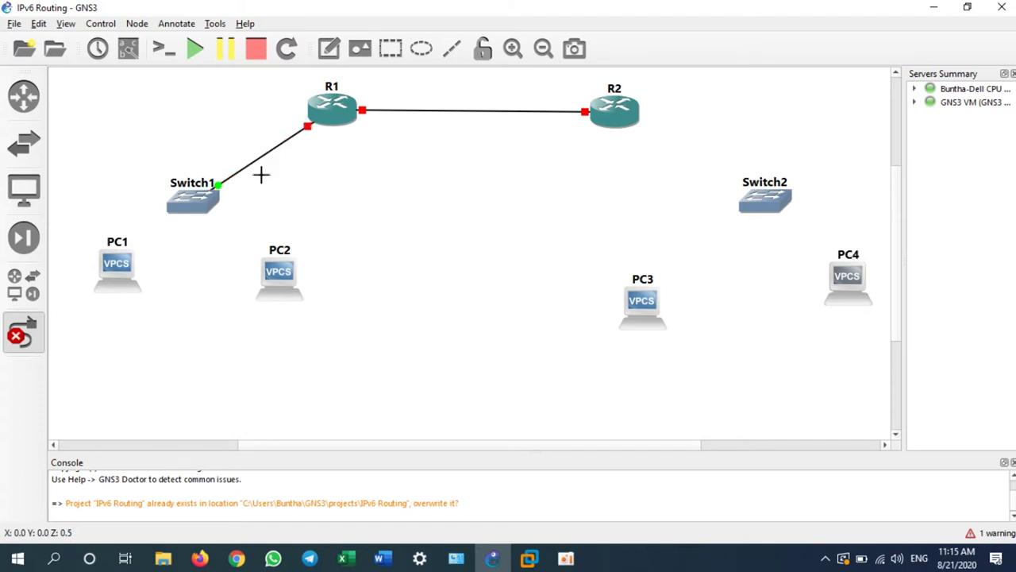
# Step: Link Switch1 Ethernet1 to PC1 Ethernet0 and Switch1 Ethernet3 to PC2 Ethernet0
pyautogui.click(188, 198)
pyautogui.click(222, 226)
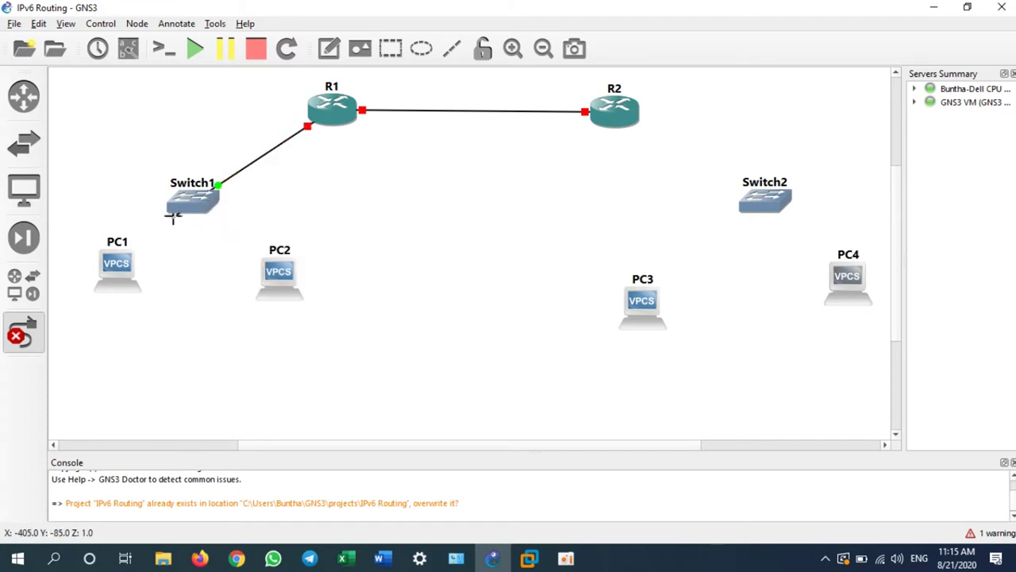
pyautogui.click(115, 260)
pyautogui.click(132, 277)
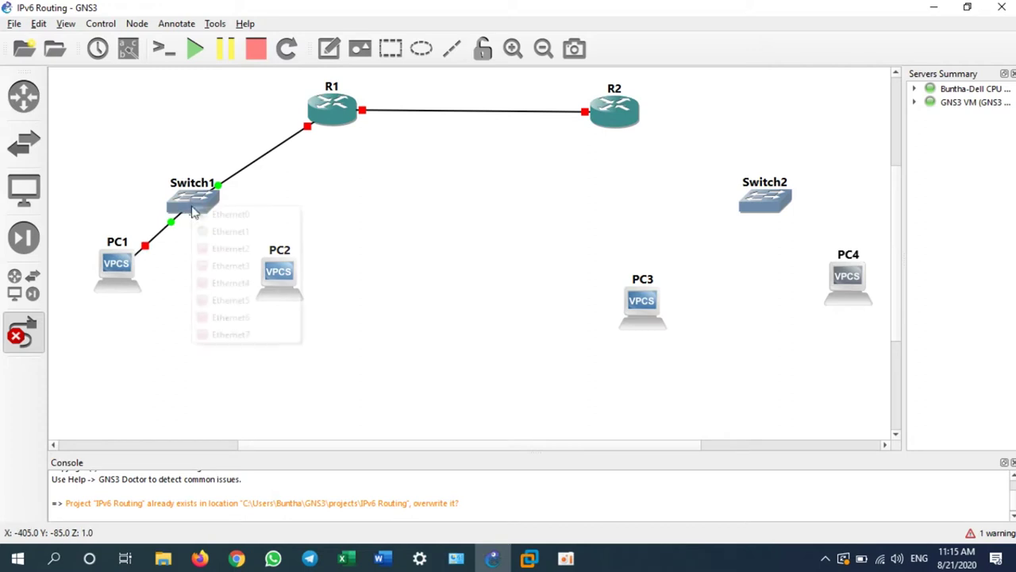
pyautogui.click(202, 200)
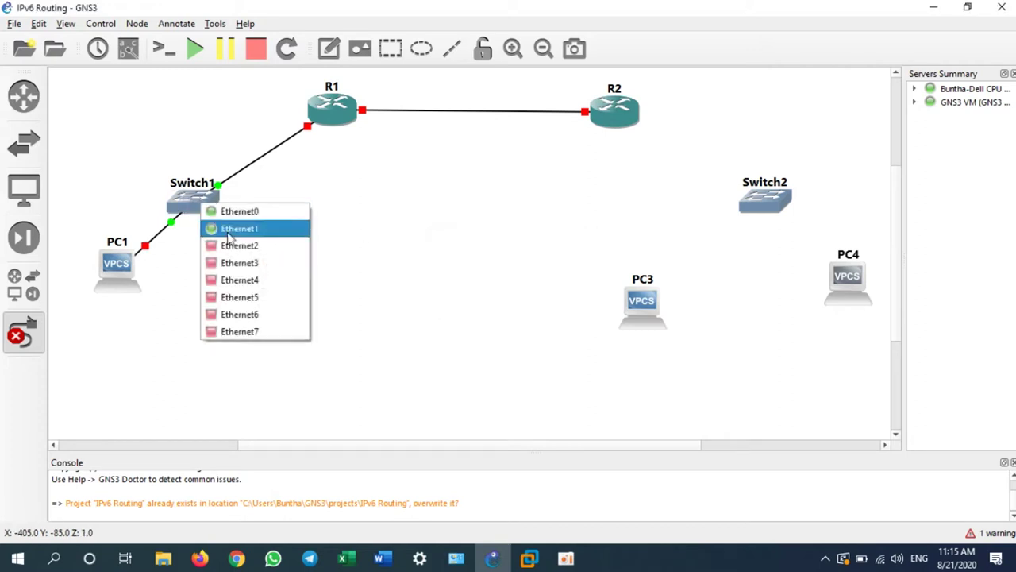
pyautogui.click(256, 261)
pyautogui.click(276, 275)
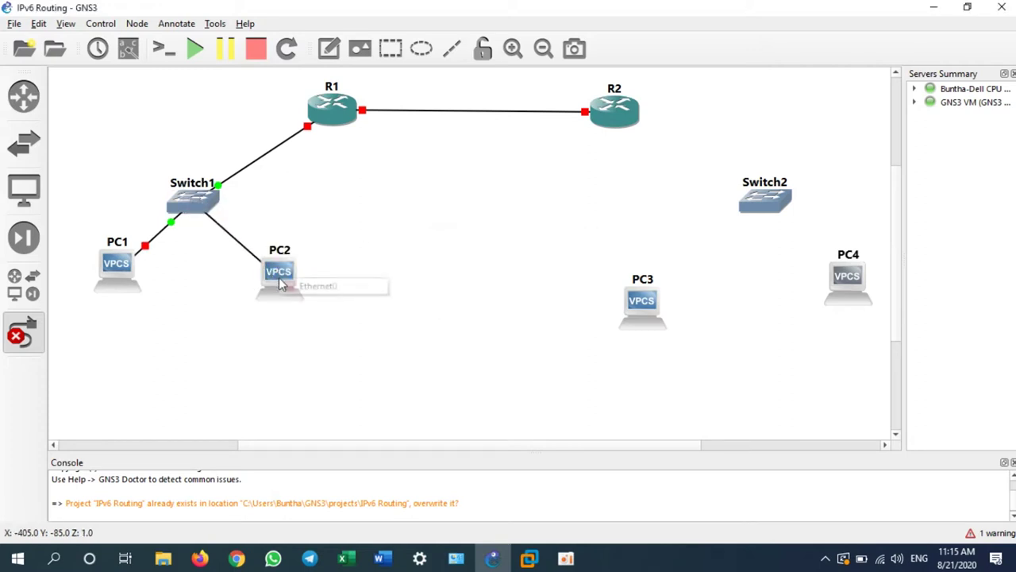
pyautogui.click(328, 291)
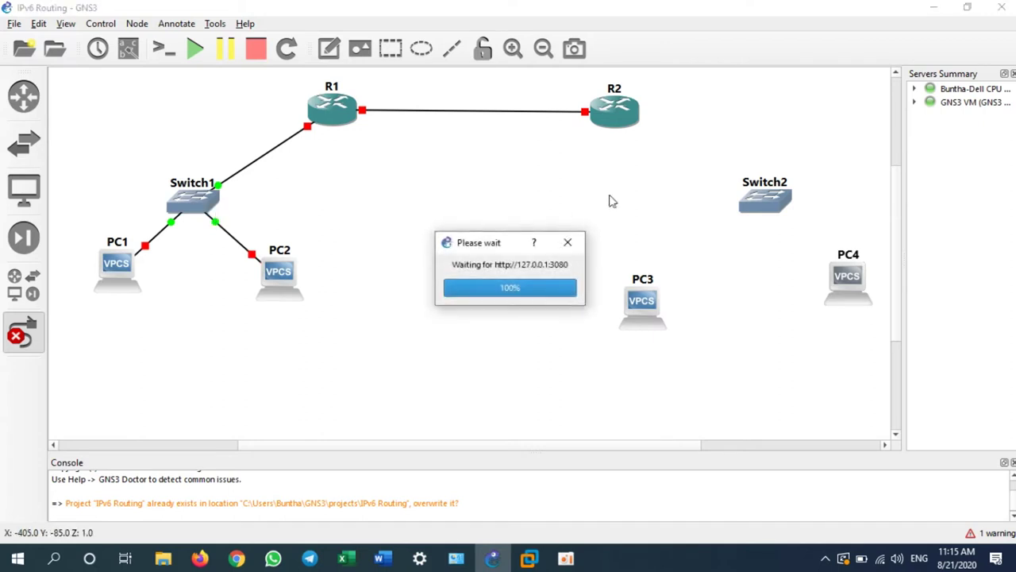
# Step: Link R2 GigabitEthernet1/0 to Switch2 Ethernet0
pyautogui.click(629, 123)
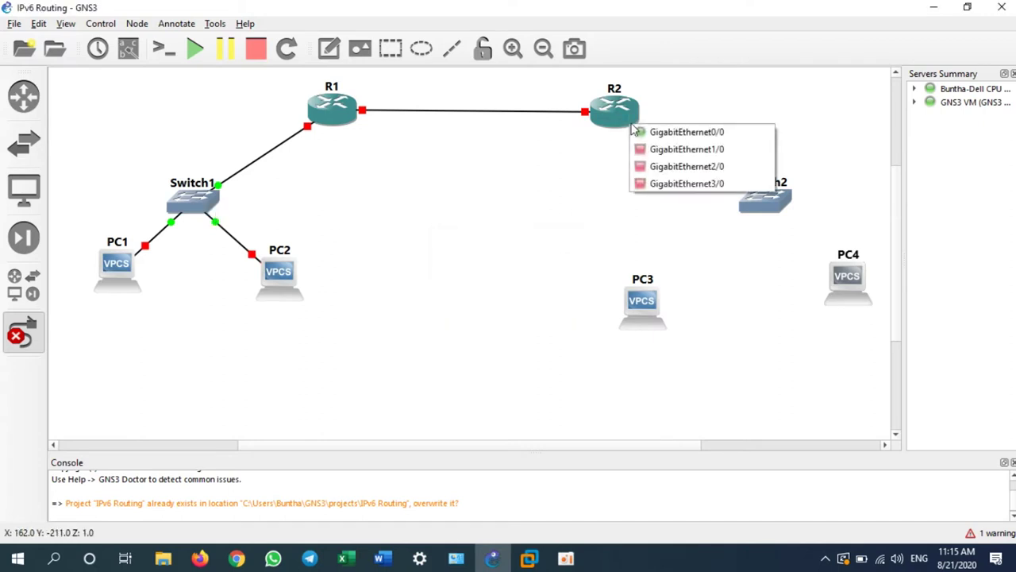
pyautogui.click(740, 159)
pyautogui.click(770, 205)
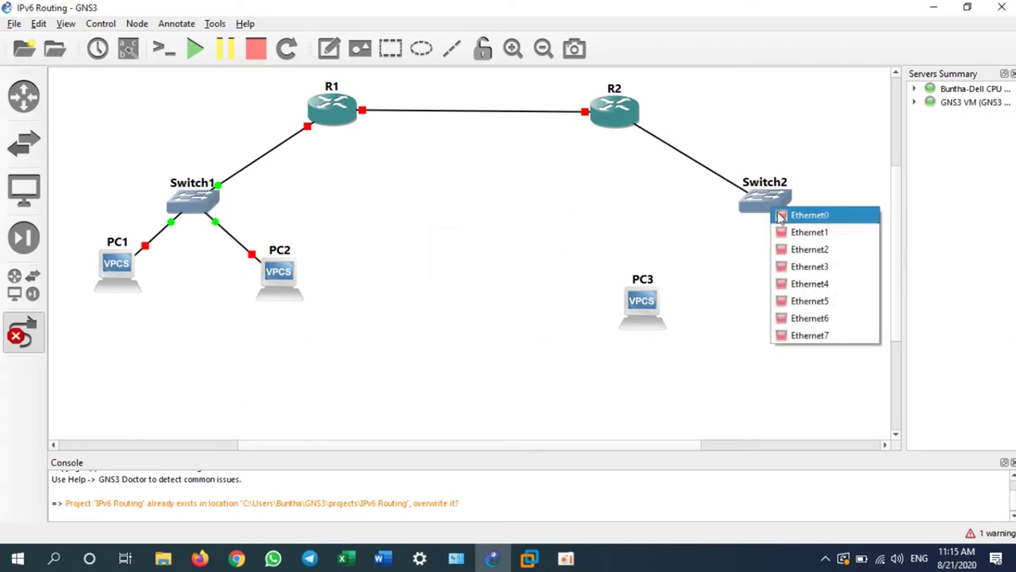
pyautogui.click(781, 215)
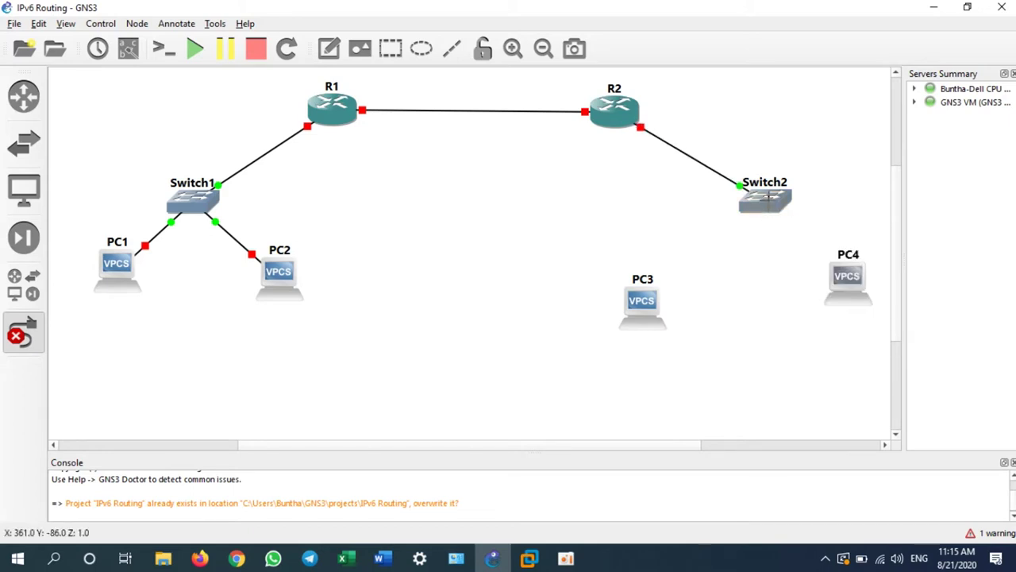
# Step: Link Switch2 Ethernet1 to PC3 Ethernet0 and Switch2 Ethernet2 to PC4 Ethernet0, and end link mode
pyautogui.click(769, 200)
pyautogui.click(794, 227)
pyautogui.click(635, 308)
pyautogui.click(684, 325)
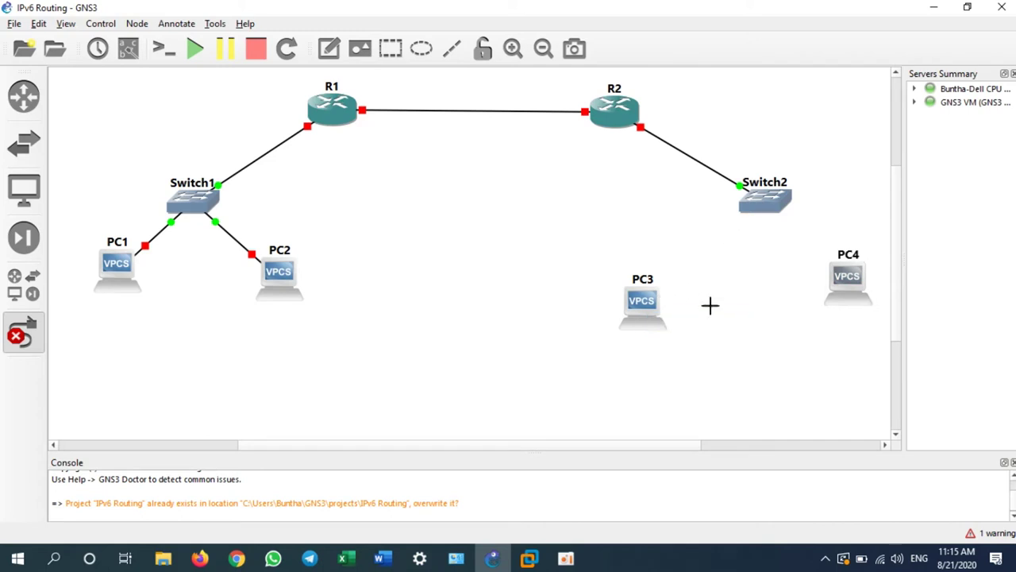
pyautogui.click(778, 207)
pyautogui.press('Escape')
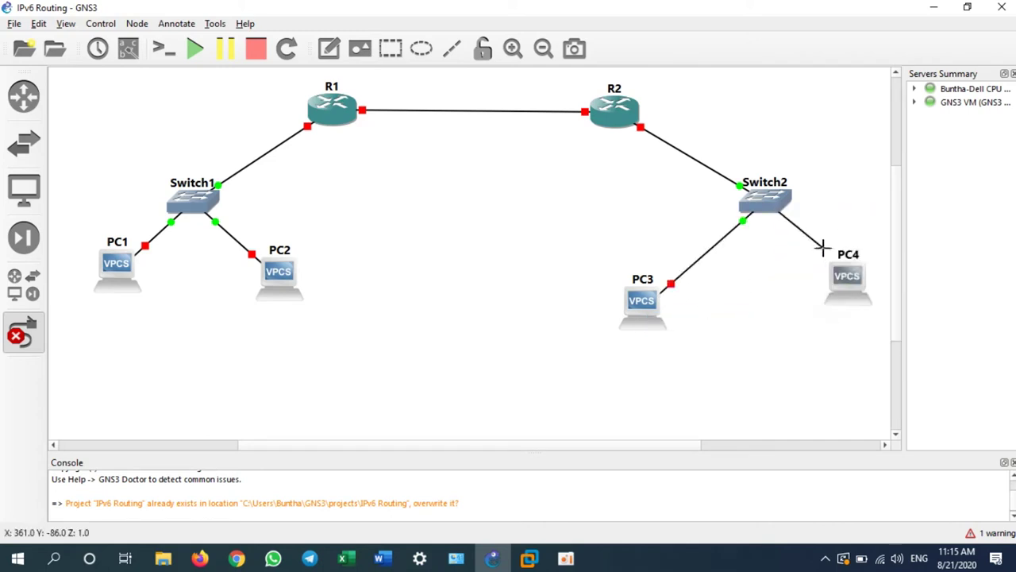
pyautogui.click(852, 279)
pyautogui.click(870, 290)
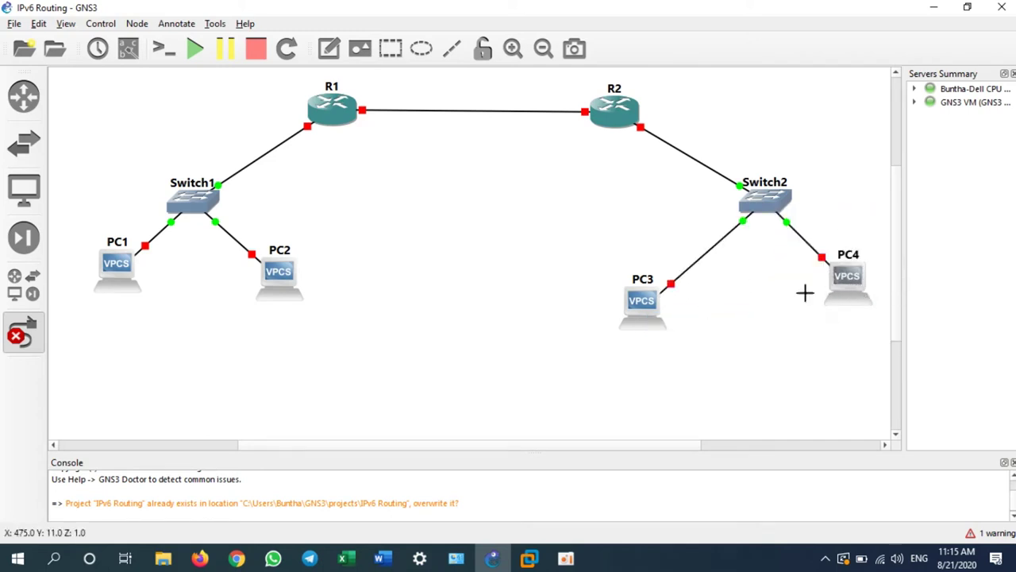
pyautogui.click(24, 333)
# Step: Move both switches and all four PCs higher in the topology, keeping each PC pair below its switch
pyautogui.moveTo(203, 207); pyautogui.dragTo(197, 147)
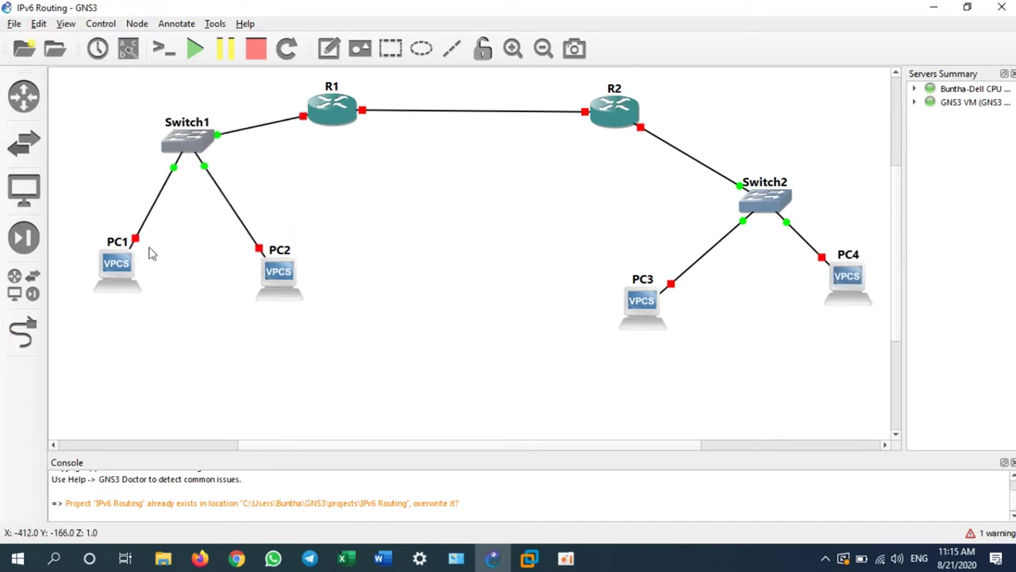
pyautogui.moveTo(118, 268); pyautogui.dragTo(99, 221)
pyautogui.moveTo(267, 283); pyautogui.dragTo(265, 227)
pyautogui.moveTo(771, 203); pyautogui.dragTo(786, 155)
pyautogui.moveTo(652, 311); pyautogui.dragTo(674, 246)
pyautogui.moveTo(852, 270); pyautogui.dragTo(873, 247)
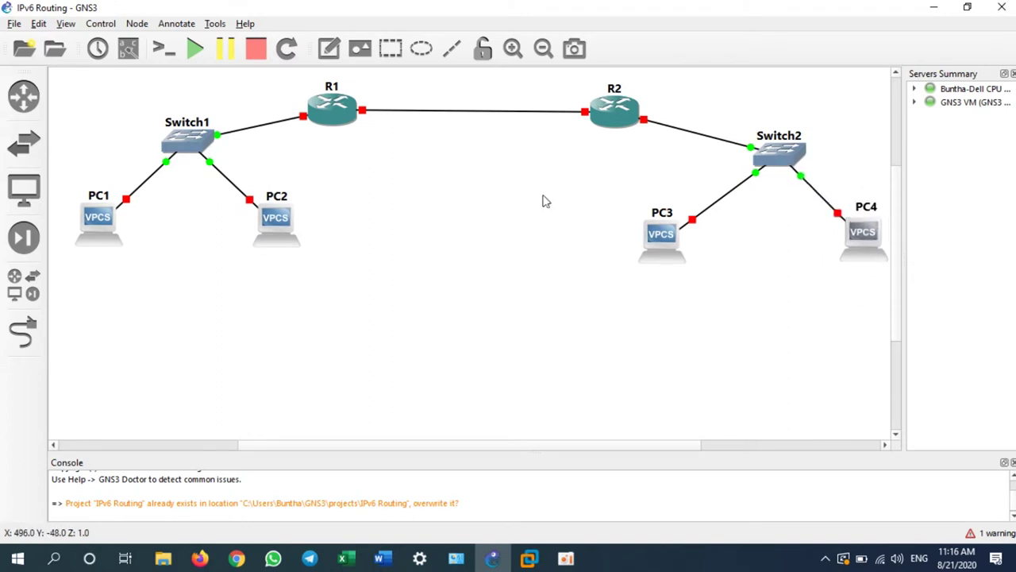
# Step: Show the interface labels and move R1's and R2's g0/0 and g1/0 labels above their links
pyautogui.click(128, 49)
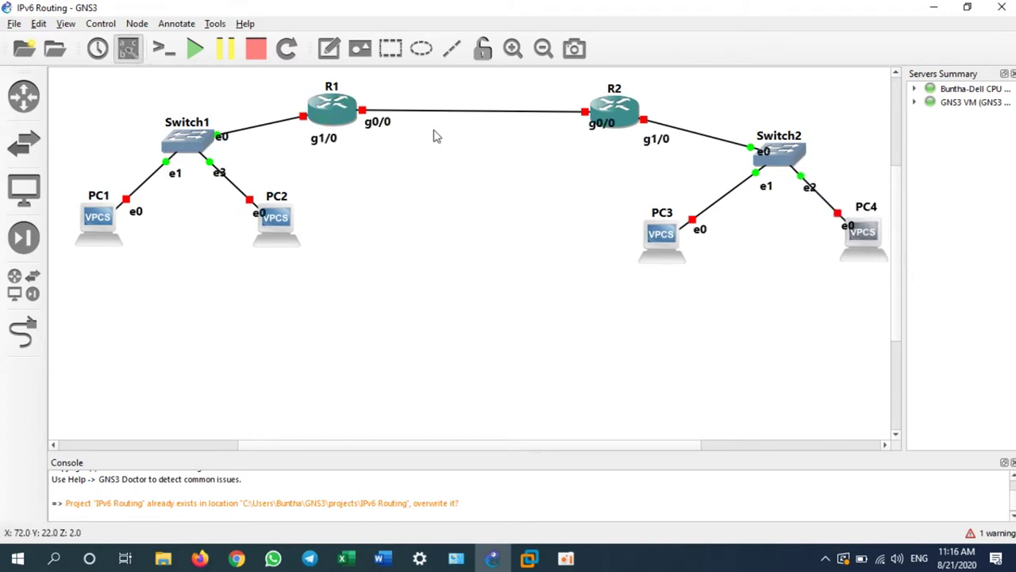
pyautogui.moveTo(316, 141); pyautogui.dragTo(272, 112)
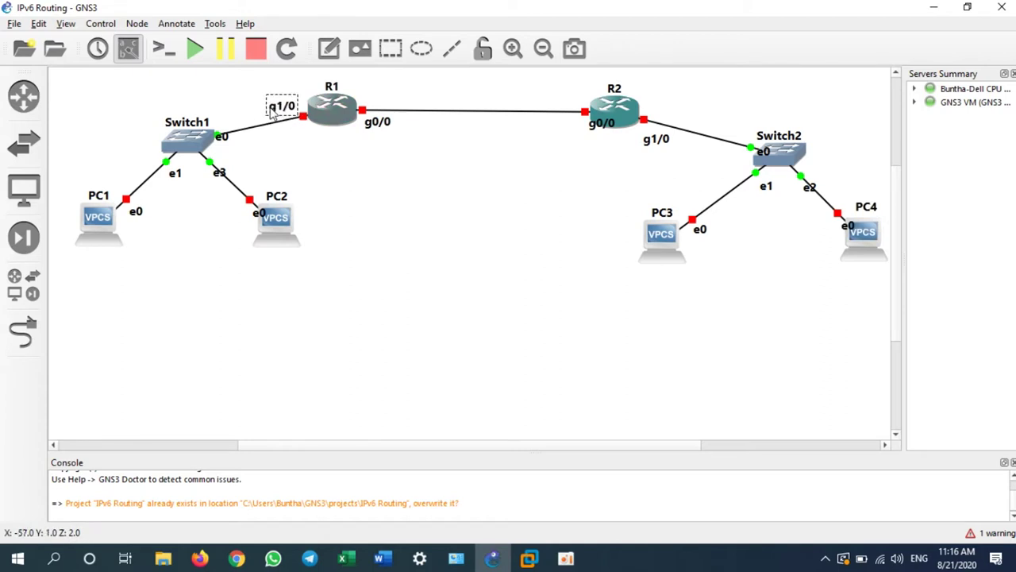
pyautogui.moveTo(386, 124); pyautogui.dragTo(386, 98)
pyautogui.moveTo(585, 129); pyautogui.dragTo(572, 100)
pyautogui.moveTo(658, 139); pyautogui.dragTo(665, 112)
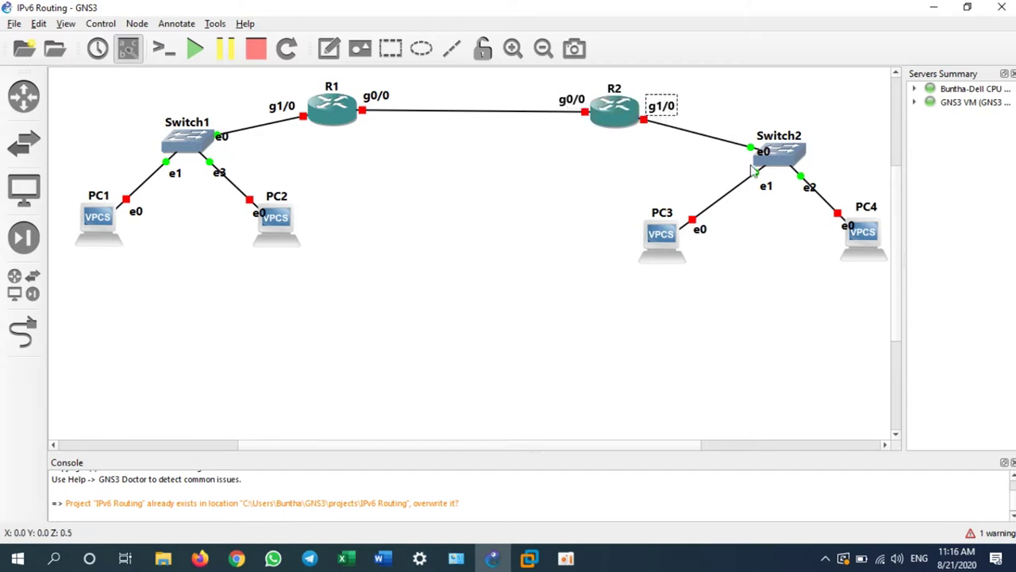
# Step: Move Switch2's e0 label off the switch icon and shift PC3 and PC4 slightly closer to Switch2
pyautogui.moveTo(762, 159); pyautogui.dragTo(742, 157)
pyautogui.moveTo(666, 250); pyautogui.dragTo(680, 236)
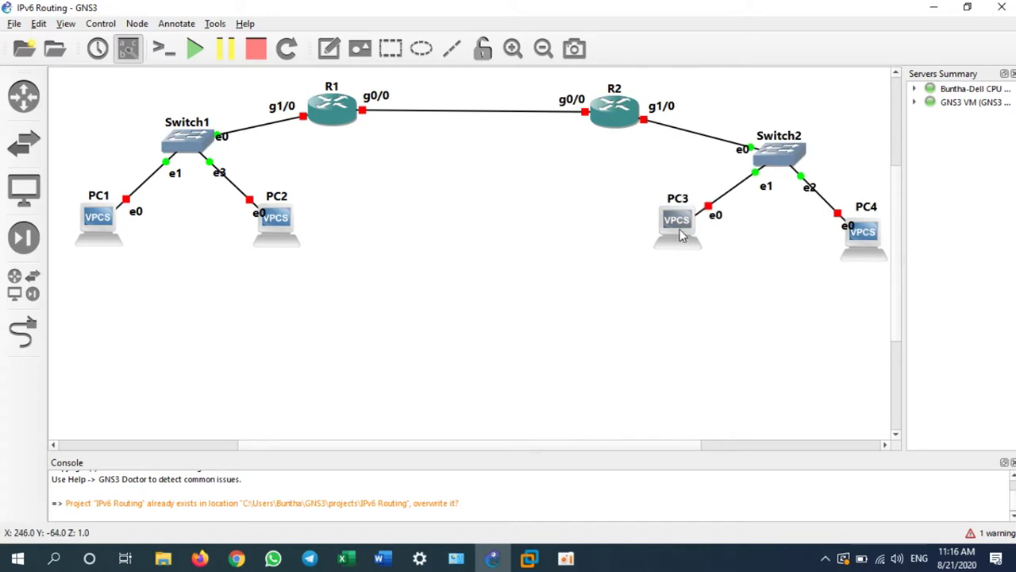
pyautogui.moveTo(853, 235)
pyautogui.mouseDown()
pyautogui.moveTo(842, 233)
pyautogui.moveTo(855, 224)
pyautogui.mouseUp()
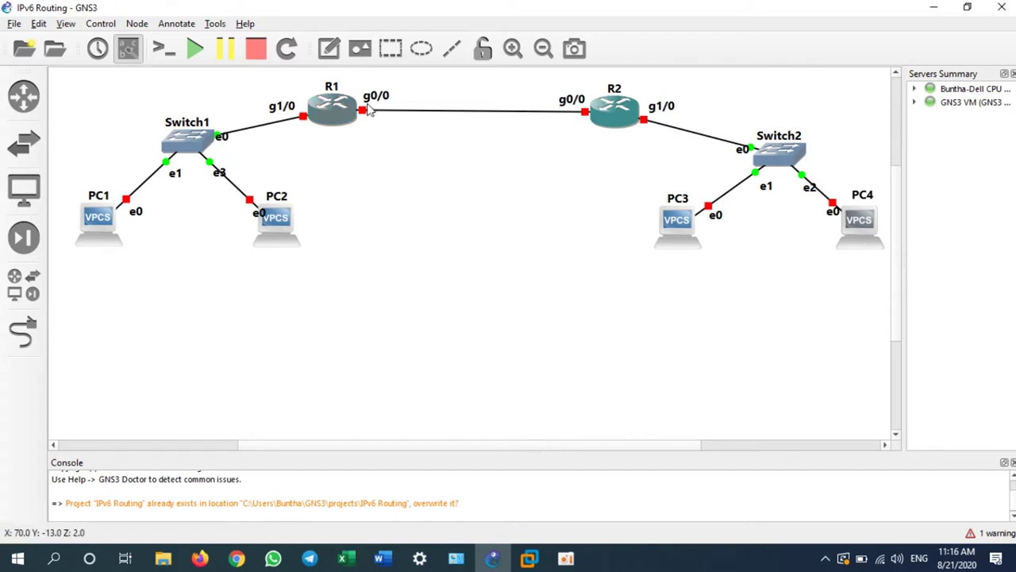
# Step: Start all nodes and add the note 2001:210:10:1::1/64 just below the link at R1's g0/0
pyautogui.click(195, 49)
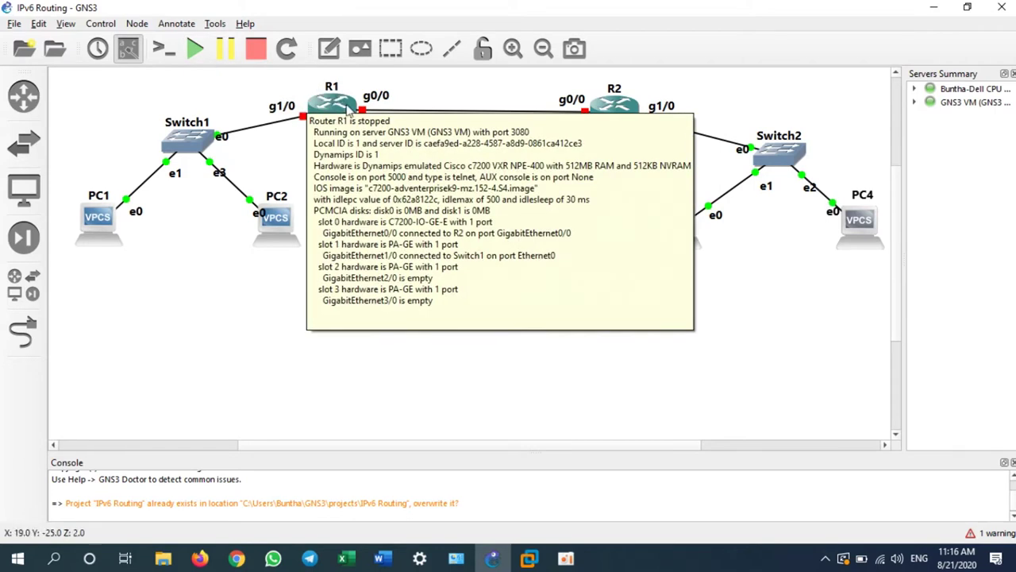
pyautogui.click(329, 49)
pyautogui.click(367, 131)
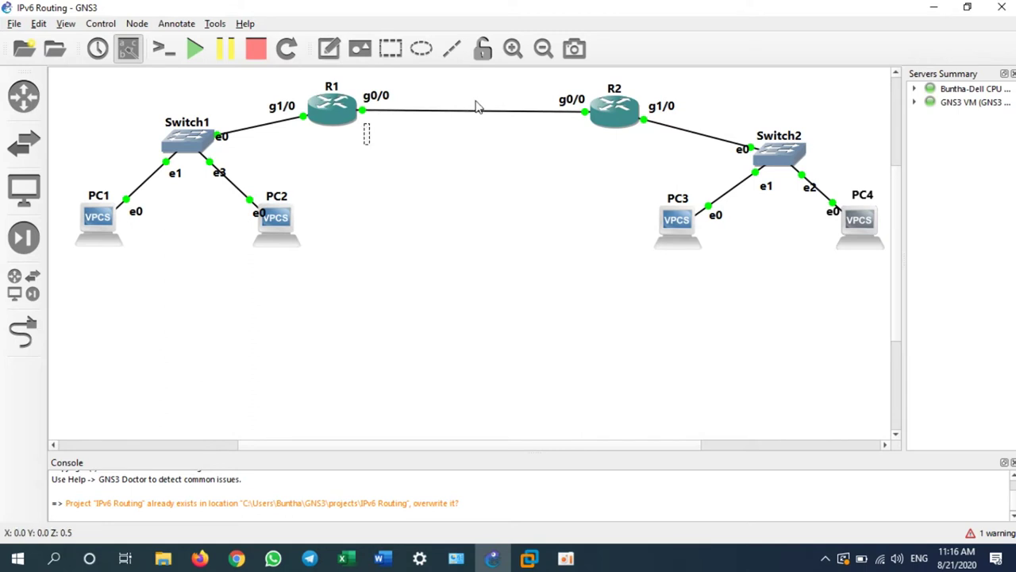
pyautogui.write('2')
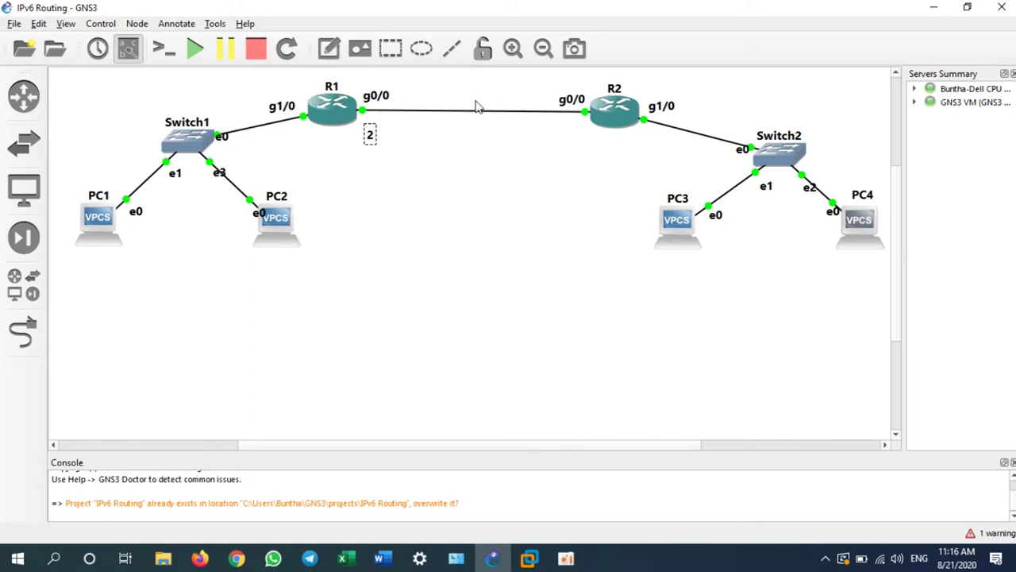
pyautogui.write('001:')
pyautogui.write('21')
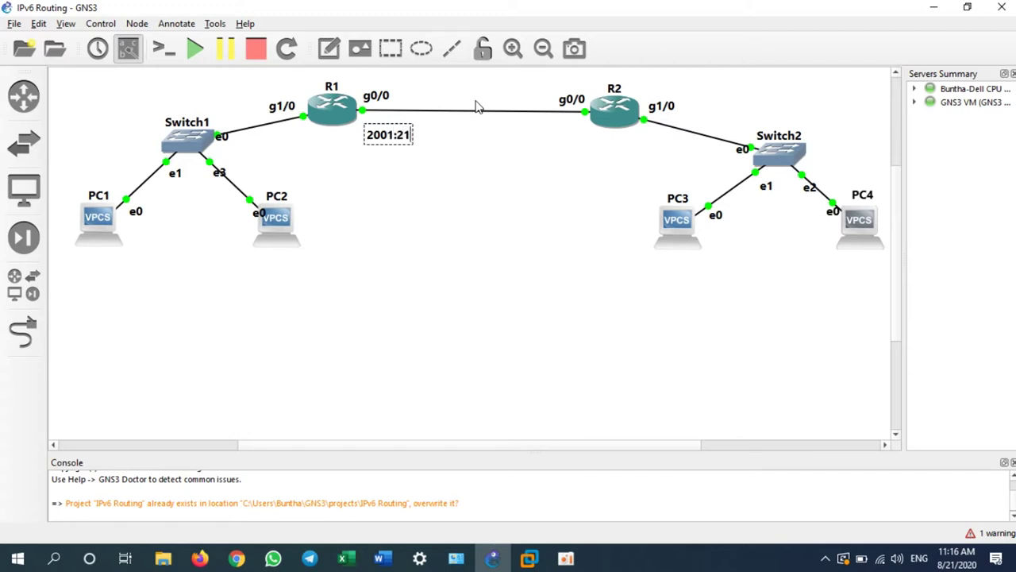
pyautogui.write('0:10:1:')
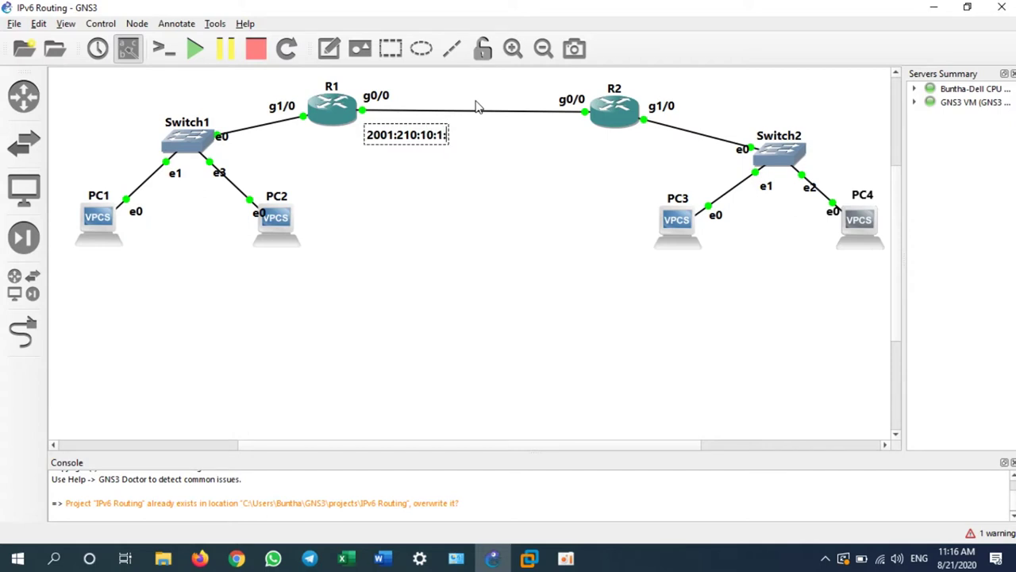
pyautogui.write(':1/64')
pyautogui.click(438, 166)
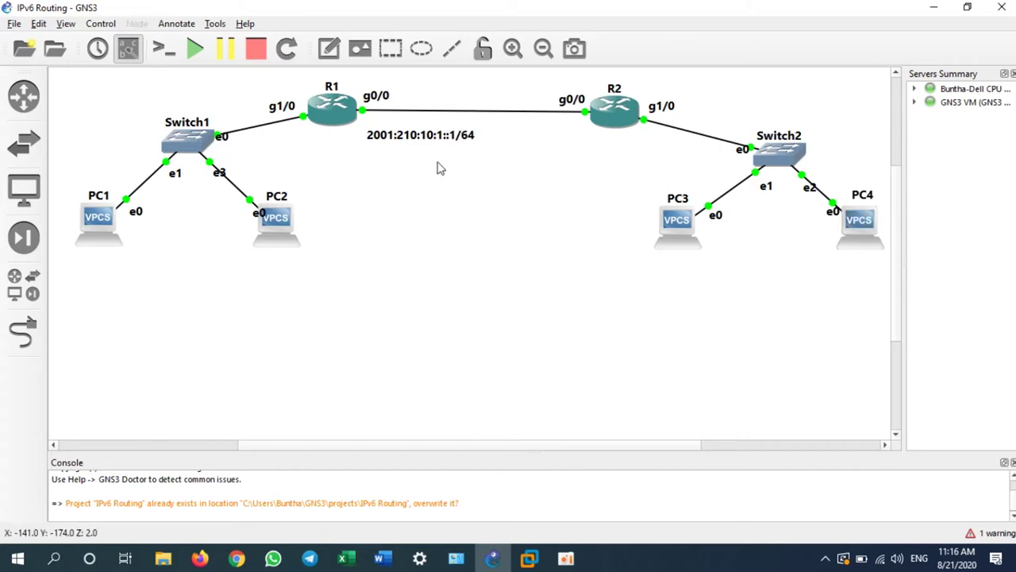
pyautogui.moveTo(408, 142); pyautogui.dragTo(400, 129)
# Step: Duplicate R1's g0/0 address note, place the copy below R2's g0/0 and change it to 2001:210:10:1::2/64
pyautogui.rightClick(399, 129)
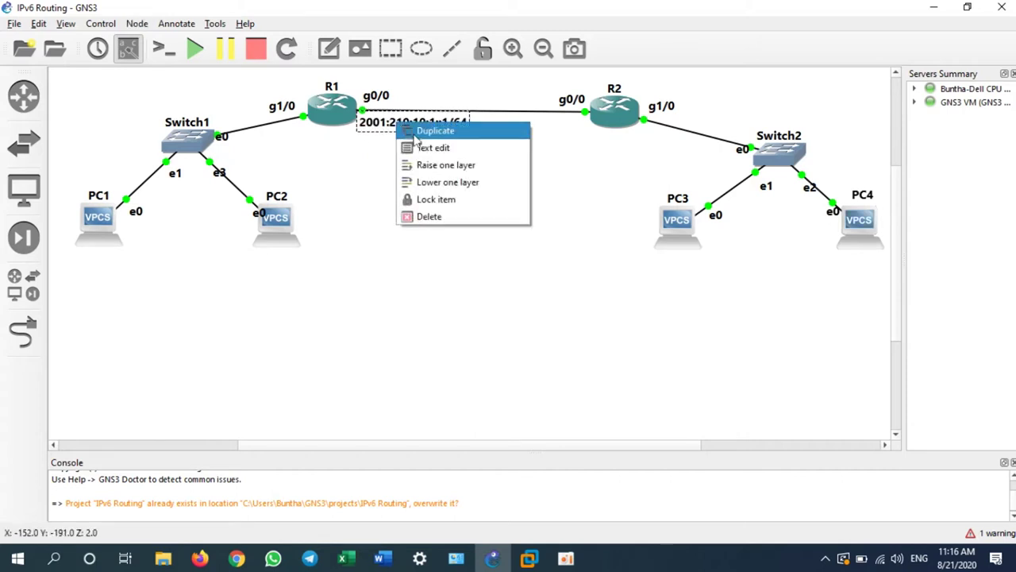
pyautogui.click(434, 132)
pyautogui.moveTo(453, 144); pyautogui.dragTo(564, 135)
pyautogui.doubleClick(564, 135)
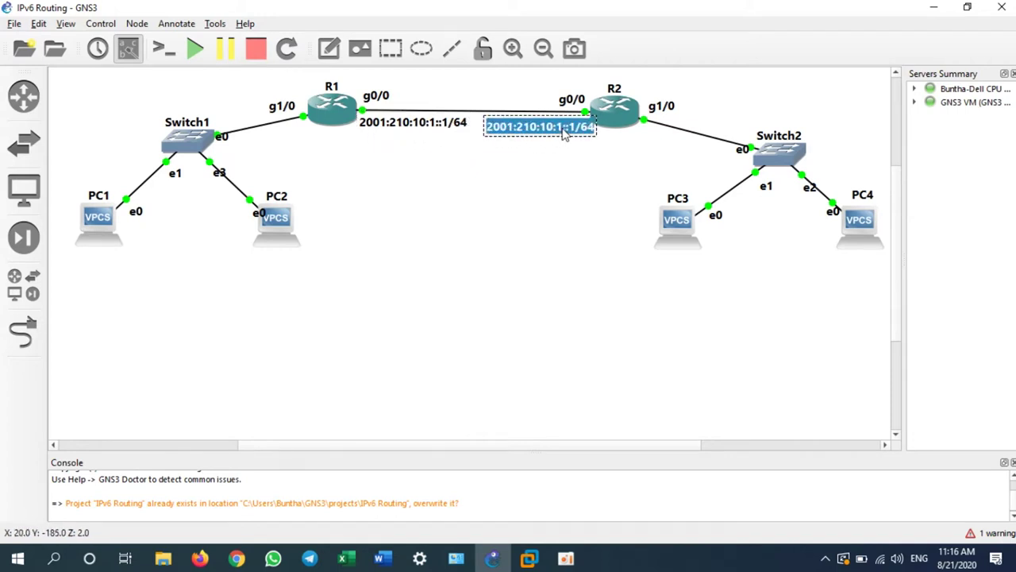
pyautogui.press('End')
pyautogui.press('Left')
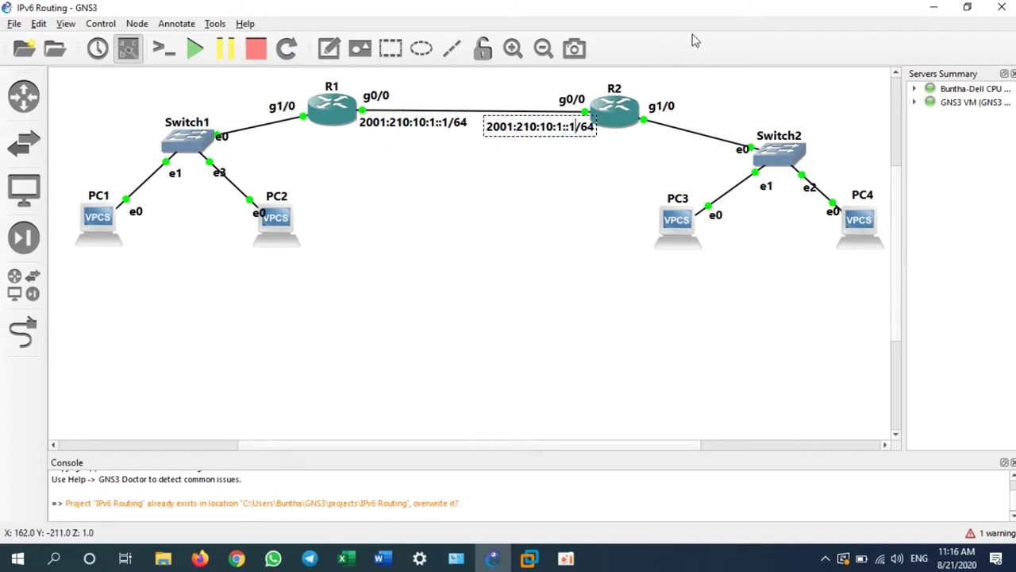
pyautogui.press('Left')
pyautogui.press('Delete')
pyautogui.write('2')
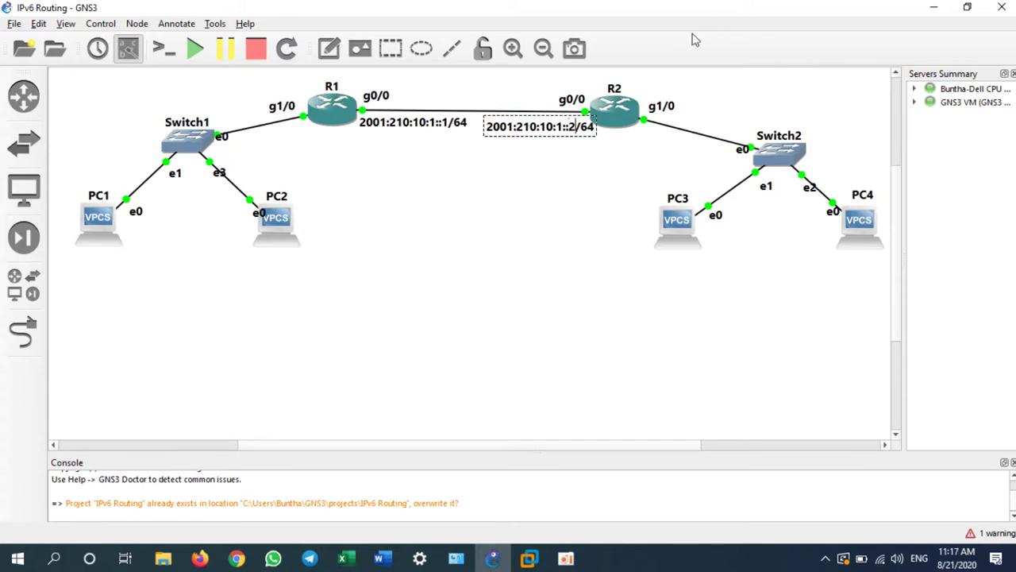
pyautogui.click(572, 181)
pyautogui.moveTo(561, 136); pyautogui.dragTo(559, 134)
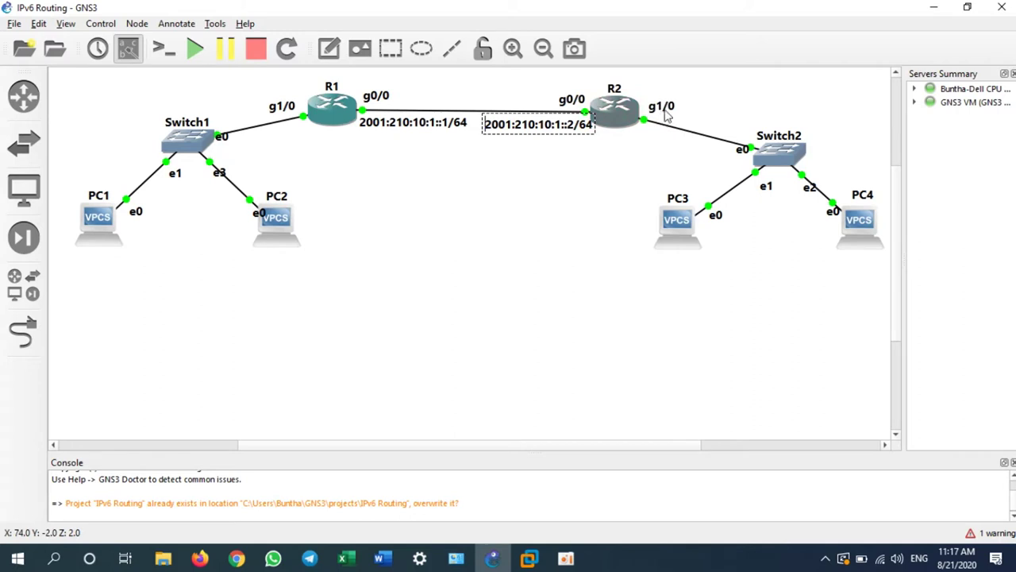
# Step: Move R2's g1/0 label below its link and place a duplicate of R2's g0/0 address note above that link
pyautogui.moveTo(665, 112); pyautogui.dragTo(650, 137)
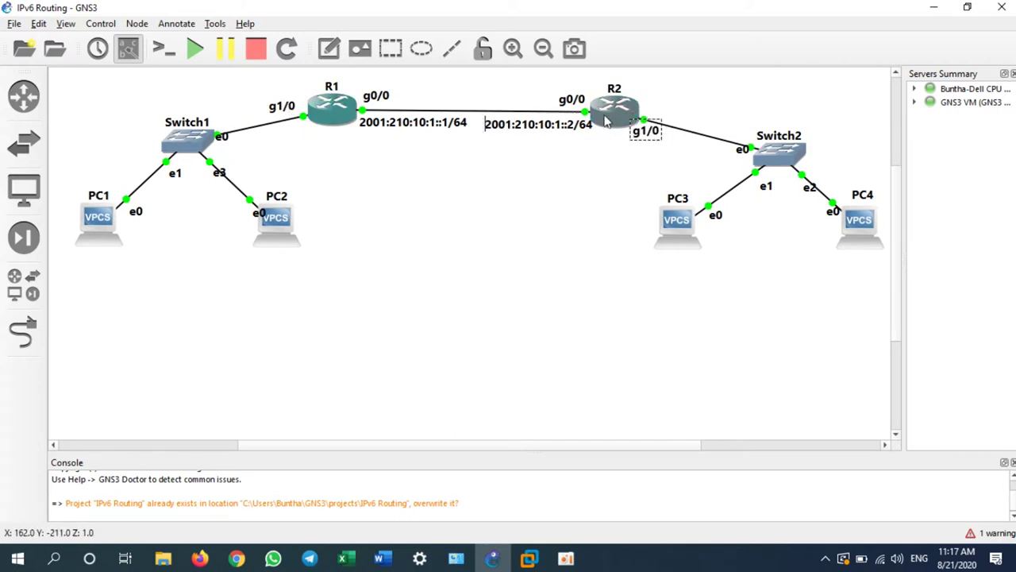
pyautogui.rightClick(551, 130)
pyautogui.click(566, 136)
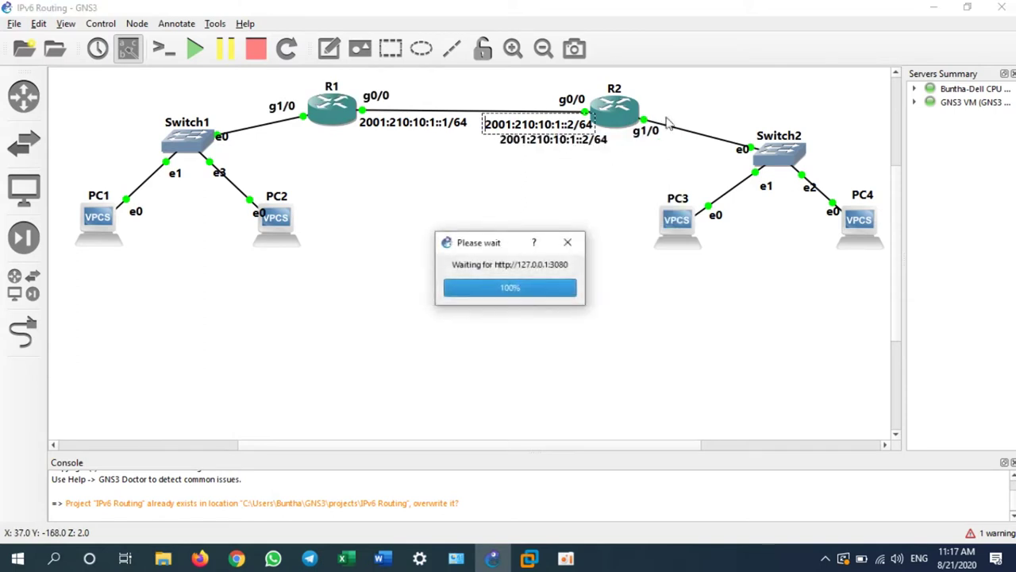
pyautogui.moveTo(569, 141); pyautogui.dragTo(720, 110)
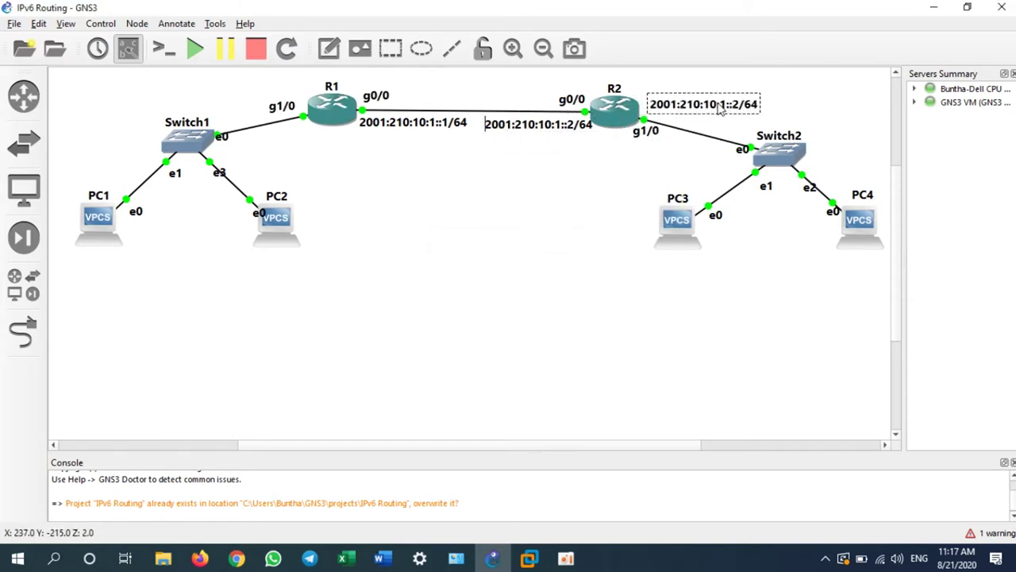
# Step: Change the address note above R2's g1/0 link to 2001:DB8:1:2::1/64
pyautogui.doubleClick(719, 108)
pyautogui.hotkey('ctrl', 'a')
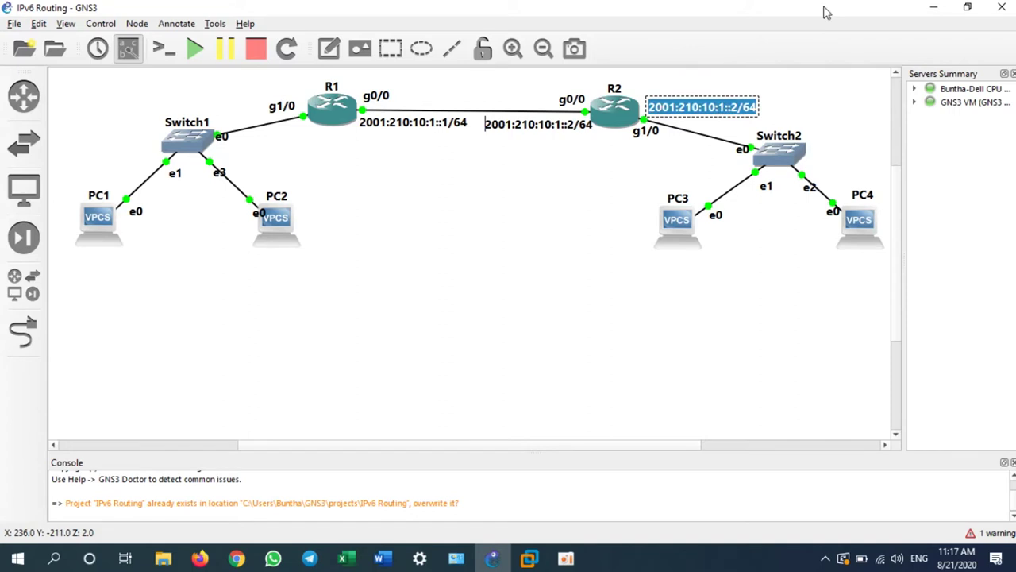
pyautogui.press('End')
pyautogui.press('Left')
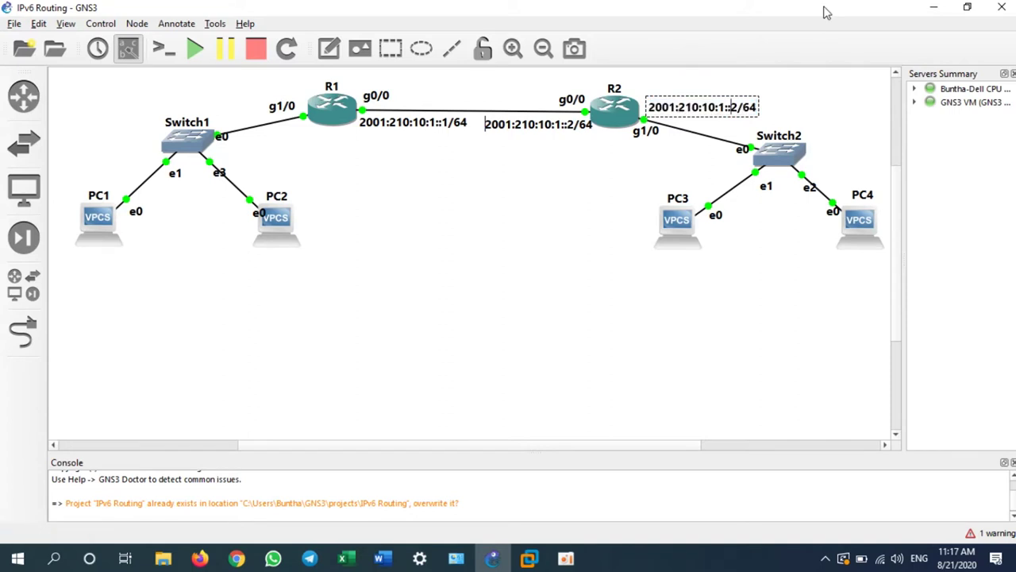
pyautogui.press('BackSpace')
pyautogui.press('BackSpace')
pyautogui.press('BackSpace')
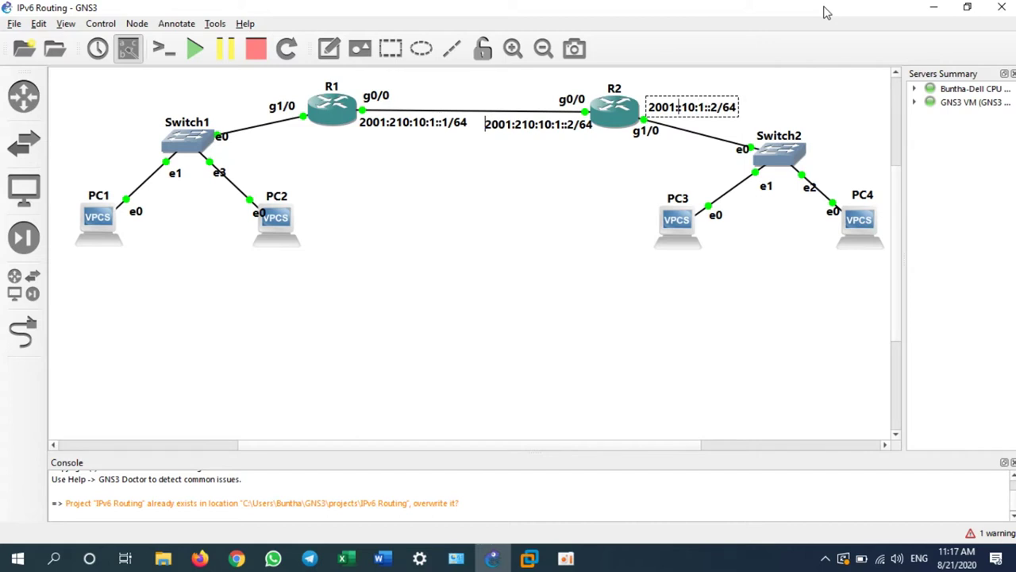
pyautogui.write('DB')
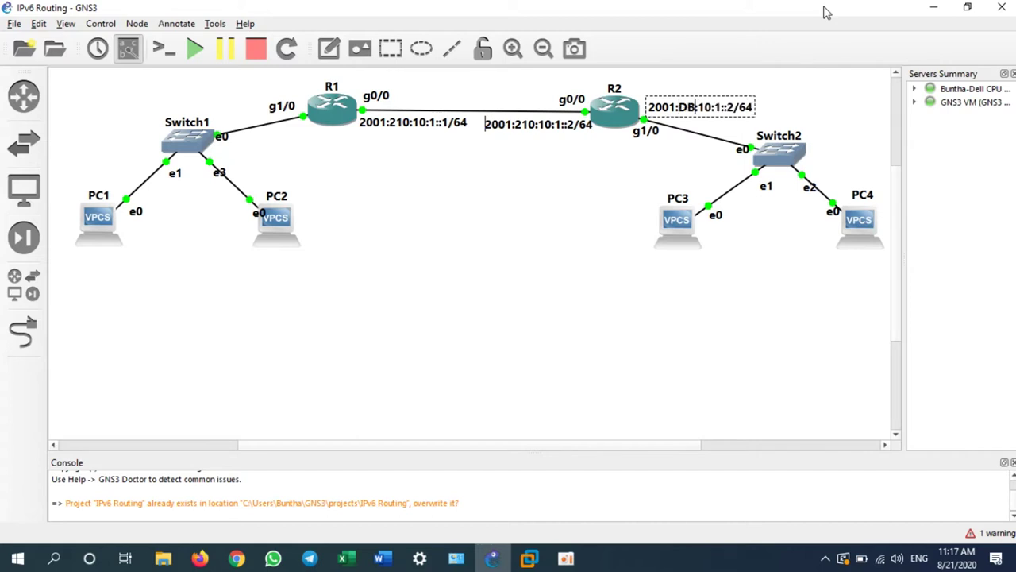
pyautogui.write('8')
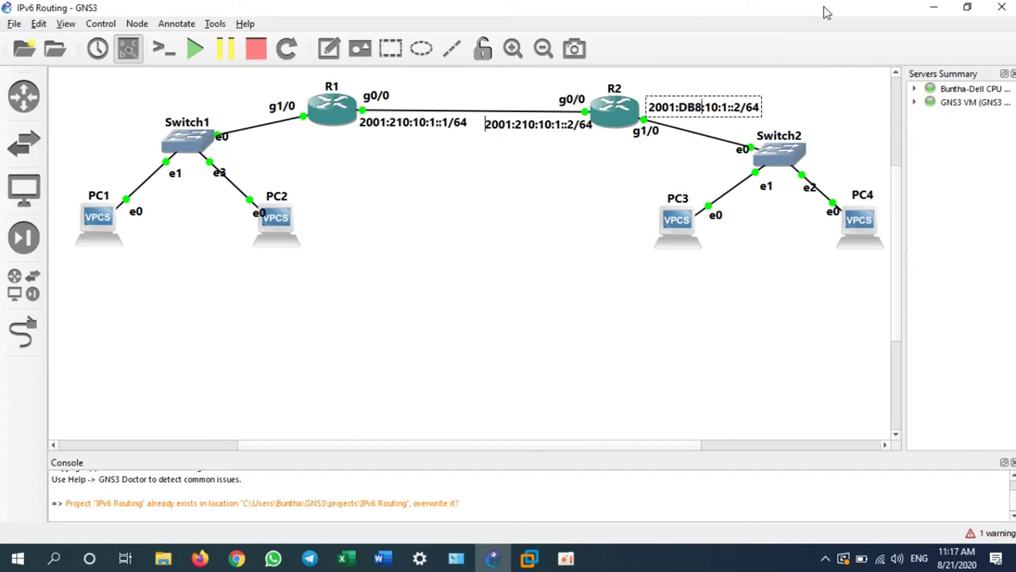
pyautogui.press('Delete')
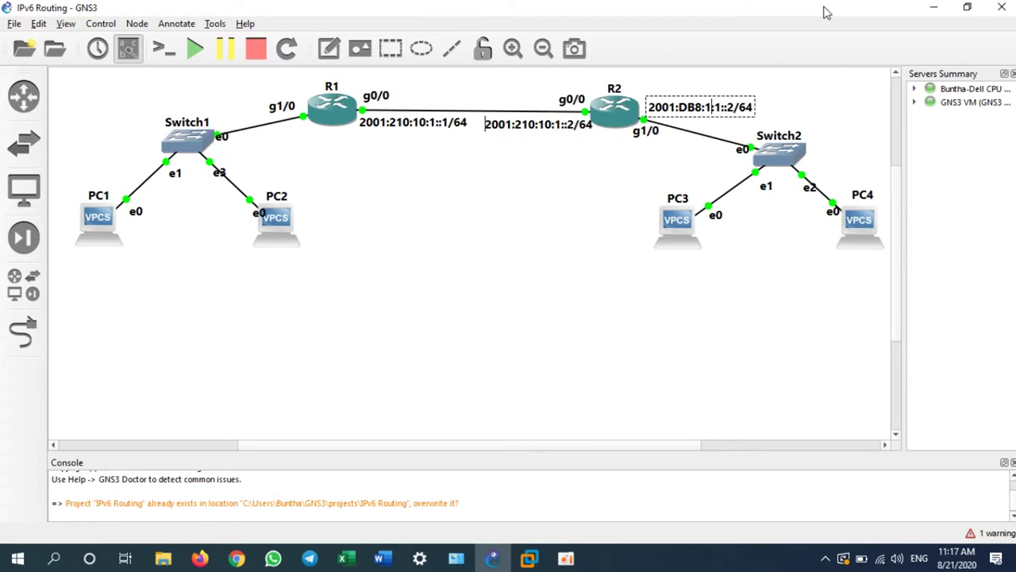
pyautogui.press('BackSpace')
pyautogui.write('2')
pyautogui.press('BackSpace')
pyautogui.write('1')
pyautogui.click(806, 104)
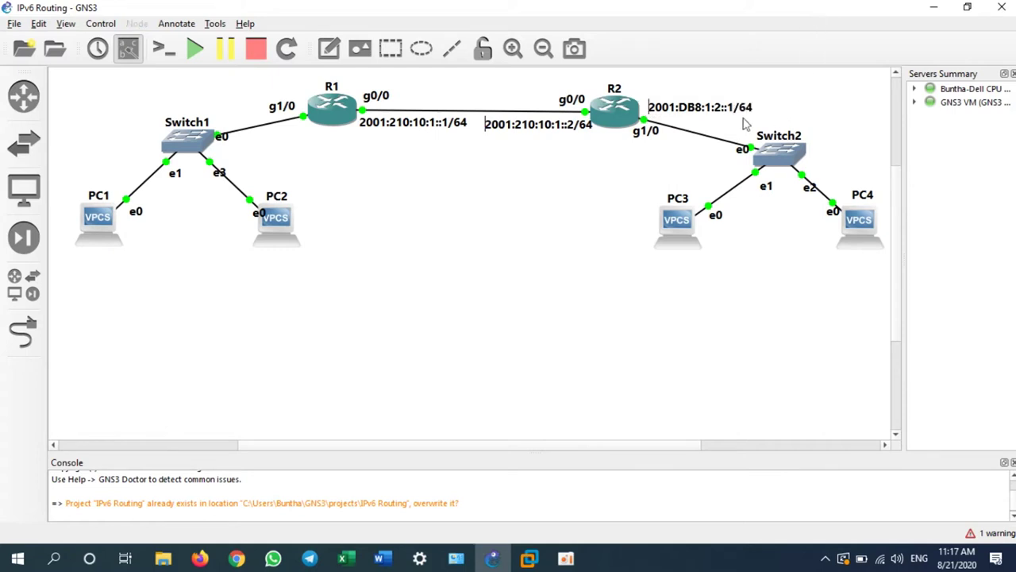
# Step: Duplicate R2's g1/0 address note, place the copy below PC3 and change it to 2001:DB8:1:2::2/64
pyautogui.rightClick(699, 110)
pyautogui.click(716, 117)
pyautogui.moveTo(727, 129); pyautogui.dragTo(694, 274)
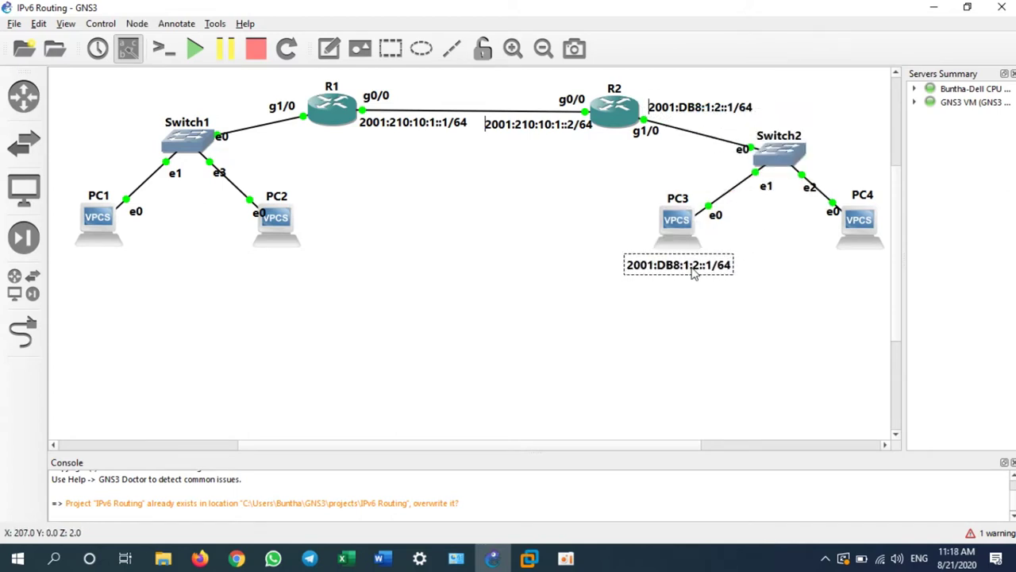
pyautogui.doubleClick(694, 273)
pyautogui.press('End')
pyautogui.press('BackSpace')
pyautogui.write('2')
pyautogui.click(697, 318)
# Step: Duplicate PC3's address note, place the copy below PC4 and change it to 2001:DB8:1:2::3/64
pyautogui.rightClick(688, 269)
pyautogui.click(717, 275)
pyautogui.moveTo(721, 288); pyautogui.dragTo(858, 269)
pyautogui.doubleClick(858, 270)
pyautogui.click(858, 270)
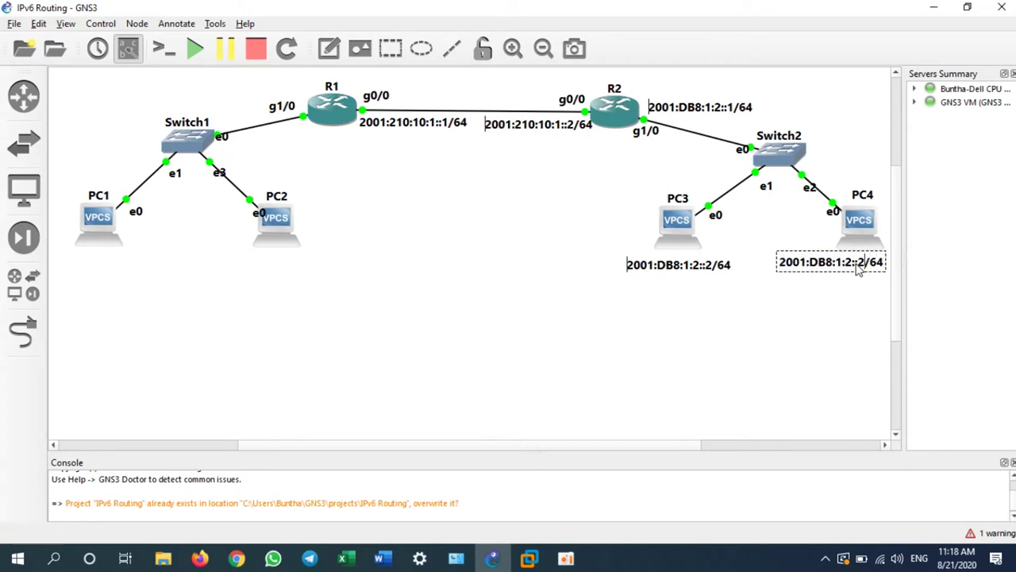
pyautogui.press('BackSpace')
pyautogui.write('3')
pyautogui.click(655, 164)
# Step: Duplicate R2's g1/0 address note and place the copy below the link at R1's g1/0
pyautogui.rightClick(713, 104)
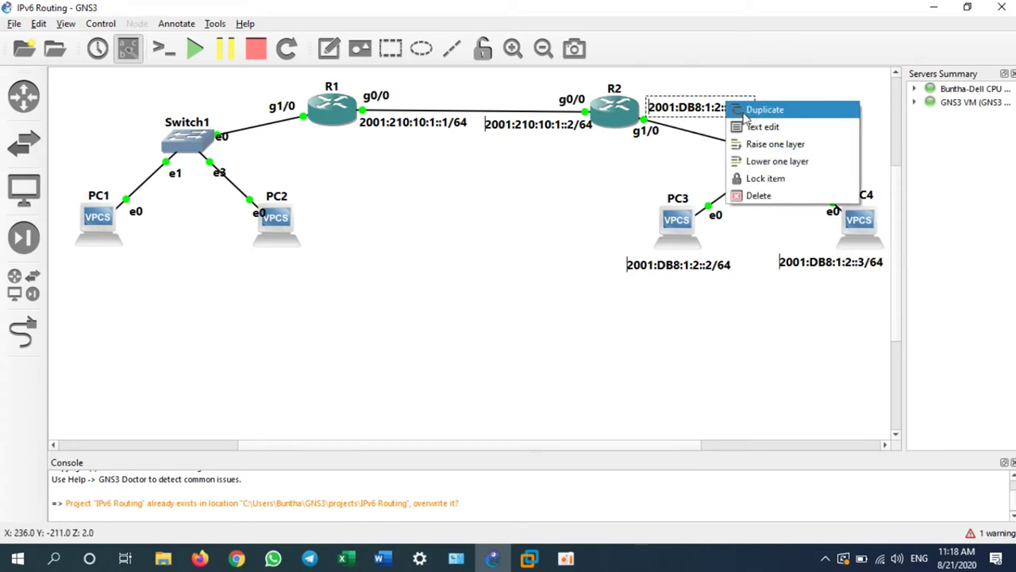
pyautogui.click(744, 111)
pyautogui.moveTo(739, 131); pyautogui.dragTo(308, 147)
# Step: Move Switch1, PC1 and PC2 farther away from R1 to make room for the address note
pyautogui.moveTo(205, 148); pyautogui.dragTo(142, 139)
pyautogui.moveTo(101, 230); pyautogui.dragTo(83, 247)
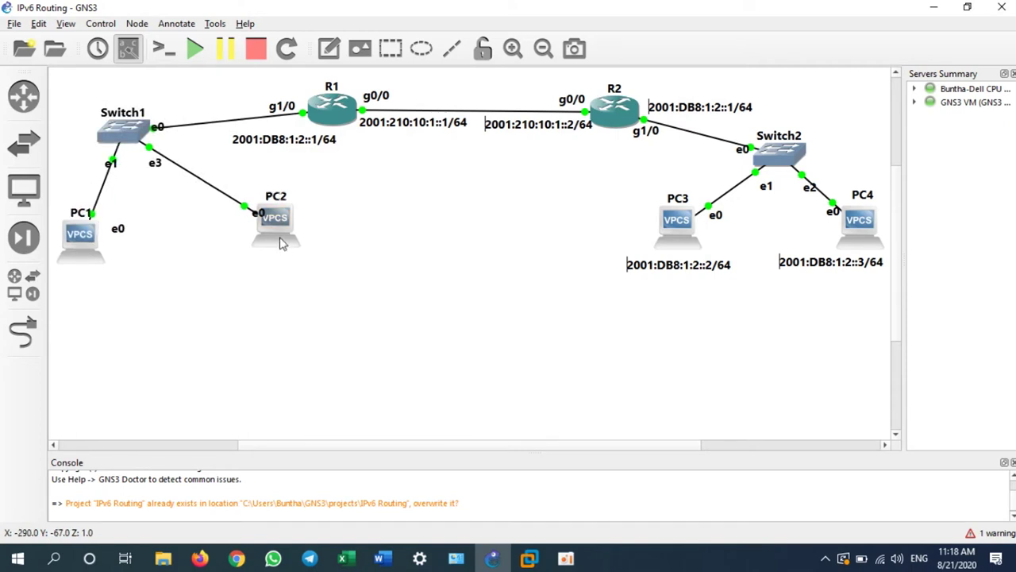
pyautogui.moveTo(284, 243); pyautogui.dragTo(221, 243)
# Step: Position the address note between Switch1 and R1 under their link and change it to 2001:DB8:1:1::1/64
pyautogui.moveTo(288, 142); pyautogui.dragTo(269, 139)
pyautogui.doubleClick(269, 139)
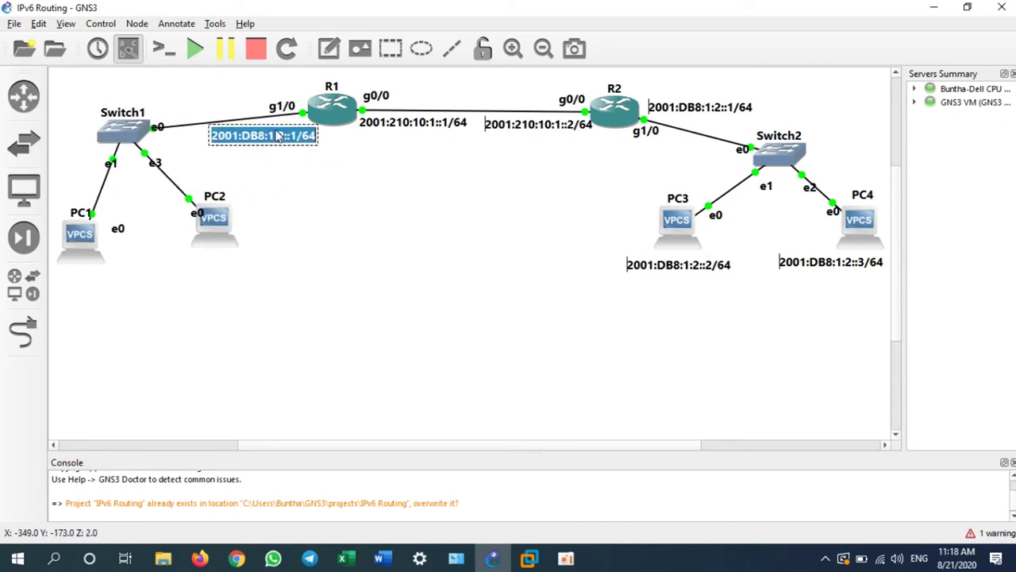
pyautogui.click(381, 111)
pyautogui.press('BackSpace')
pyautogui.write('1')
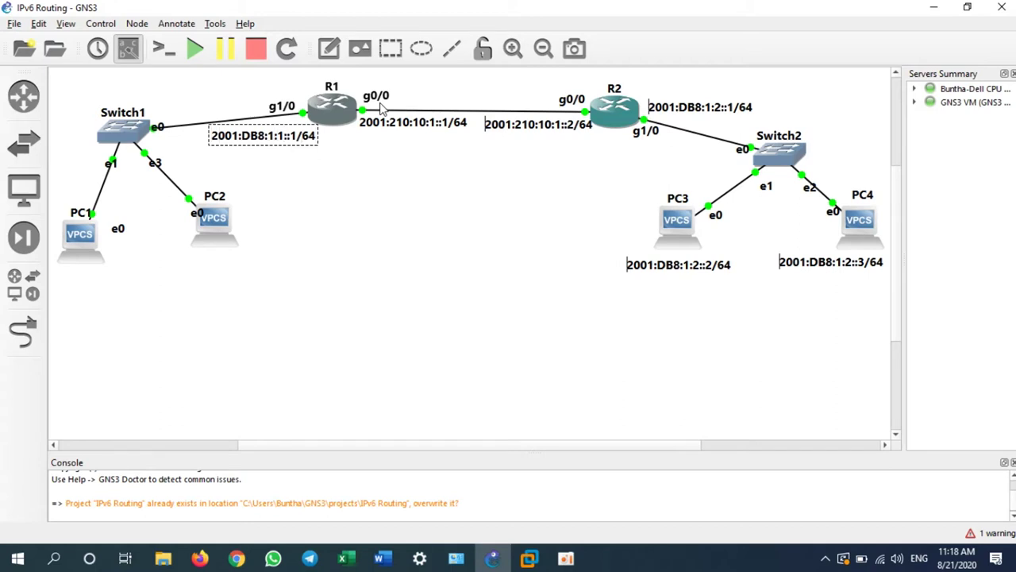
# Step: Duplicate R1's g1/0 address note, place the copy below PC1 and change it to 2001:DB8:1:1::2/64
pyautogui.rightClick(282, 139)
pyautogui.click(316, 146)
pyautogui.moveTo(330, 157); pyautogui.dragTo(144, 289)
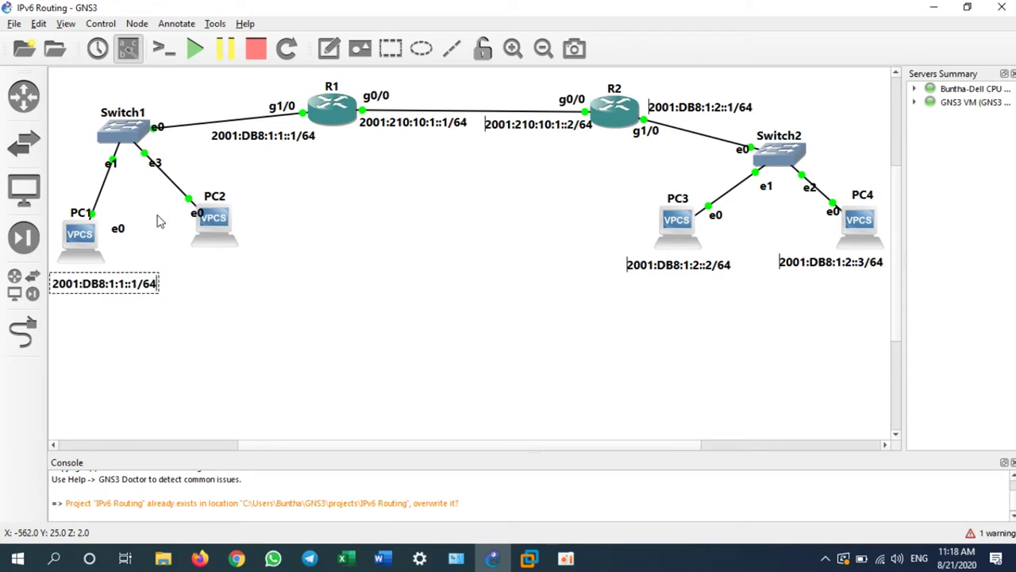
pyautogui.press('Delete')
pyautogui.write('2')
pyautogui.click(160, 328)
# Step: Duplicate PC1's address note, place the copy below PC2 and change it to 2001:DB8:1:1::3/64
pyautogui.rightClick(132, 280)
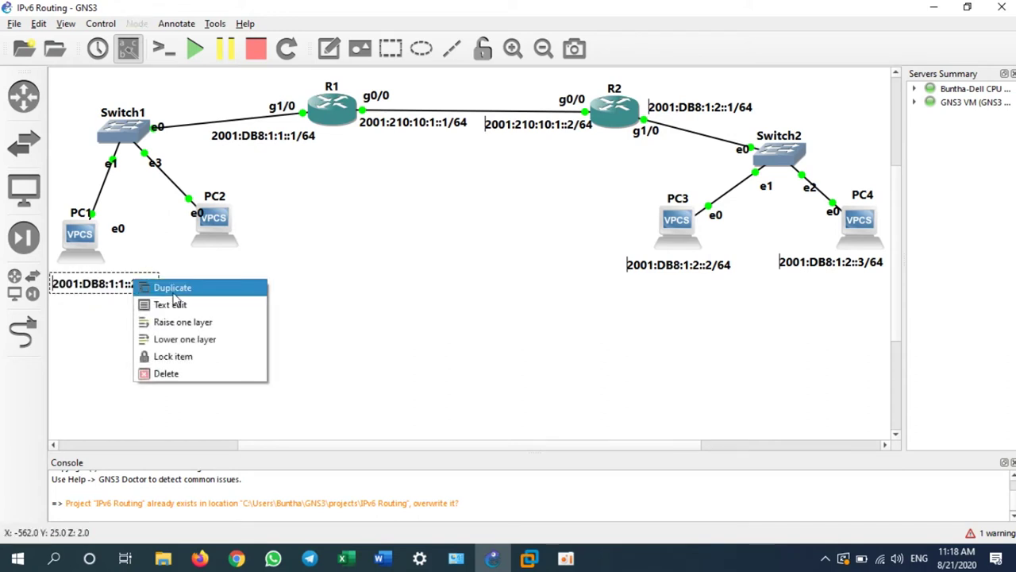
pyautogui.click(166, 287)
pyautogui.moveTo(153, 304); pyautogui.dragTo(277, 270)
pyautogui.doubleClick(278, 270)
pyautogui.click(278, 270)
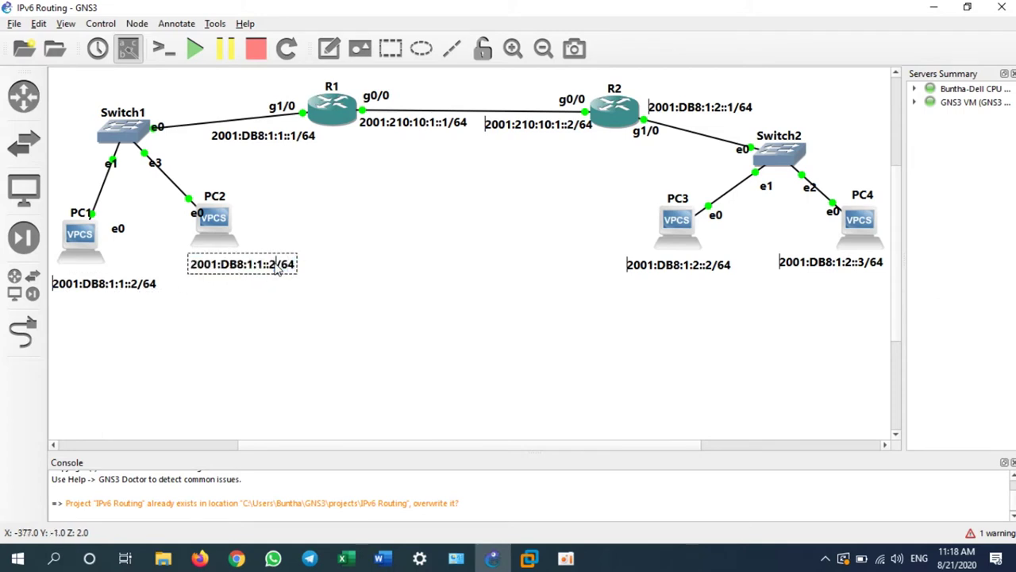
pyautogui.press('BackSpace')
pyautogui.write('3')
pyautogui.click(312, 199)
# Step: Close the Servers Summary and tidy the R1 side: shift PC1 away from PC2 and realign the address notes of R1's g1/0, PC1 and PC2
pyautogui.moveTo(296, 141); pyautogui.dragTo(292, 136)
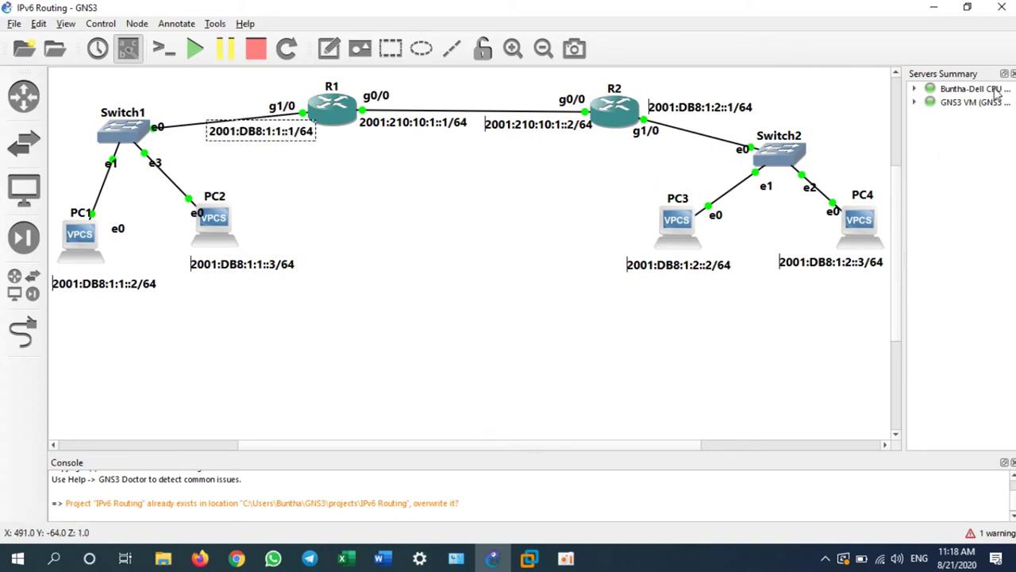
pyautogui.click(1013, 74)
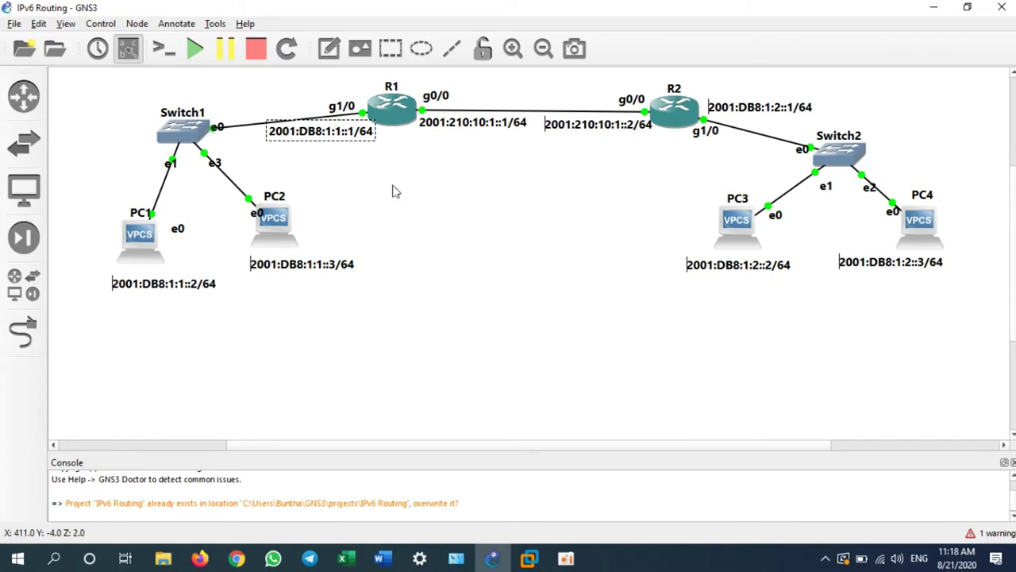
pyautogui.moveTo(135, 233); pyautogui.dragTo(104, 228)
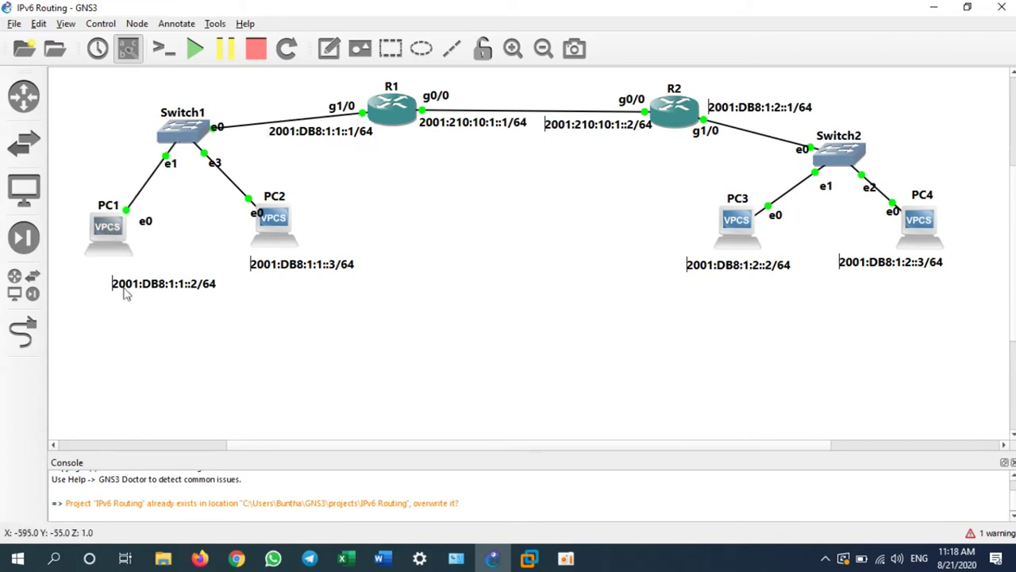
pyautogui.moveTo(136, 292); pyautogui.dragTo(101, 285)
pyautogui.moveTo(293, 273); pyautogui.dragTo(276, 275)
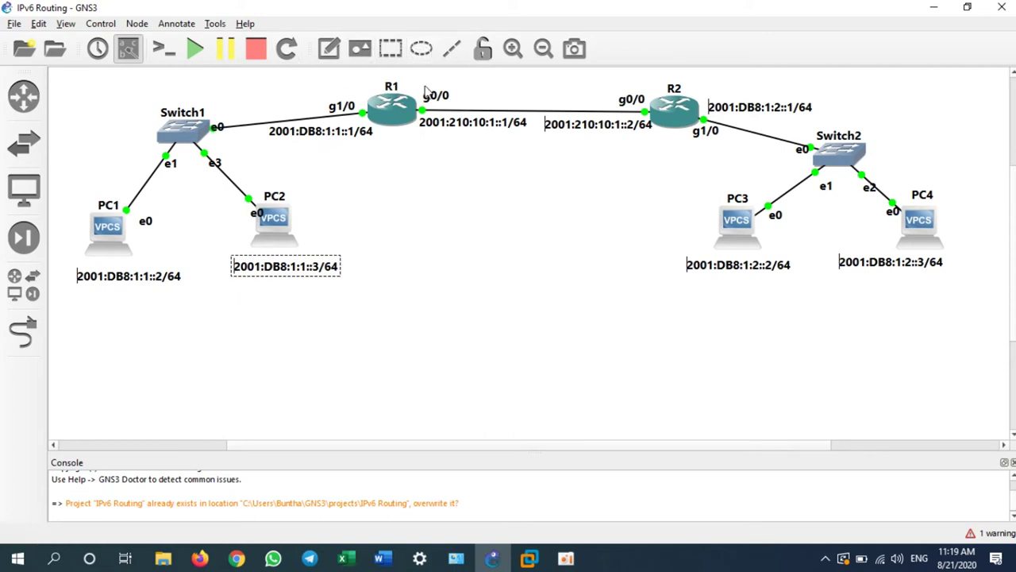
pyautogui.moveTo(373, 366); pyautogui.dragTo(81, 85)
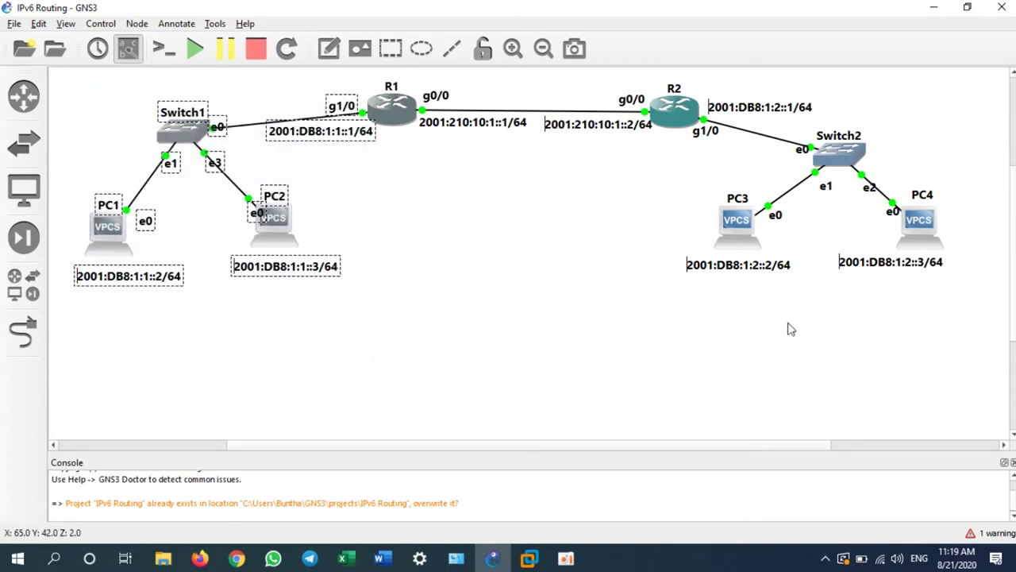
pyautogui.moveTo(987, 409); pyautogui.dragTo(692, 93)
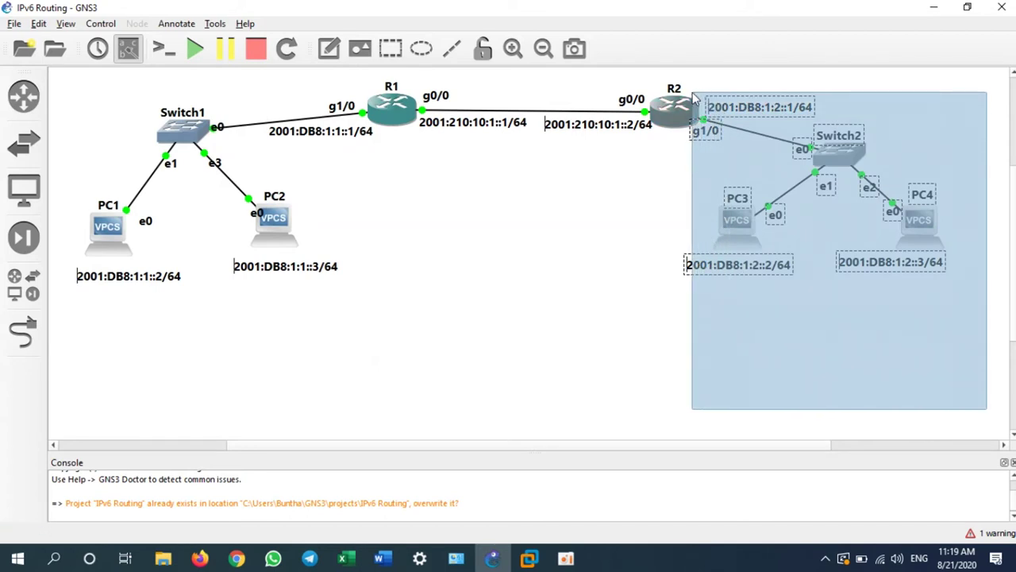
pyautogui.moveTo(695, 96); pyautogui.dragTo(695, 96)
pyautogui.click(624, 138)
pyautogui.click(626, 129)
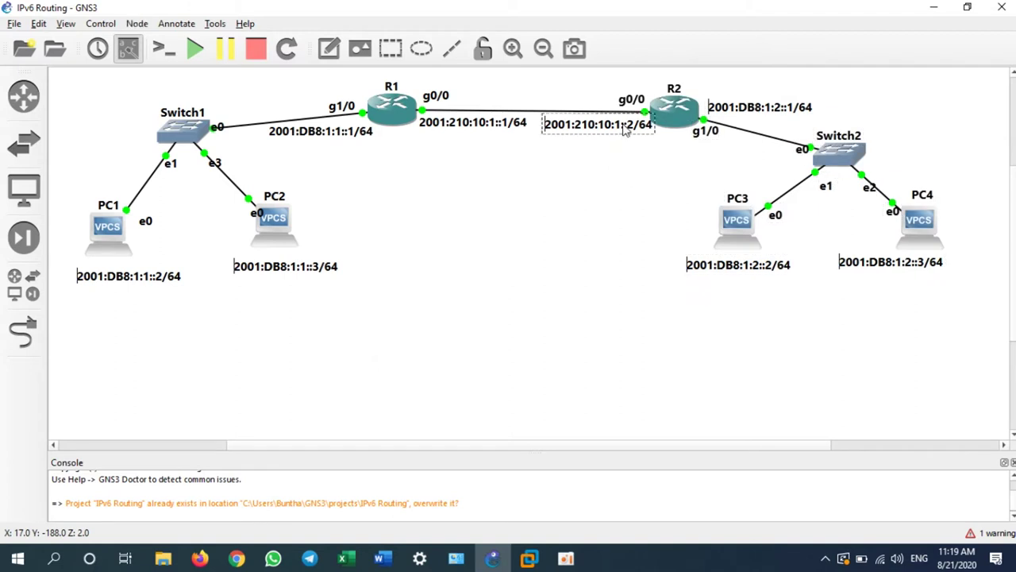
pyautogui.click(501, 127)
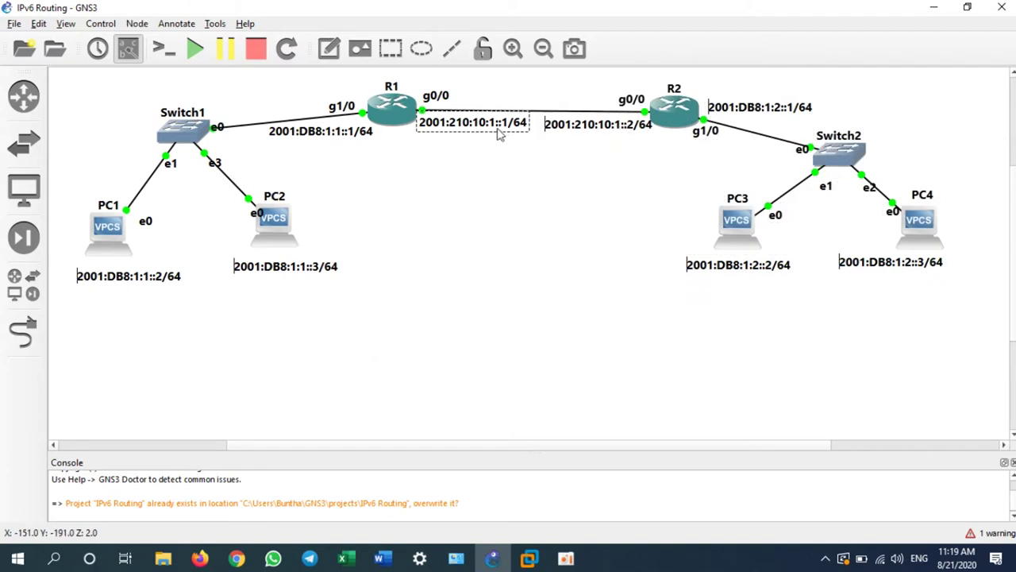
pyautogui.click(626, 135)
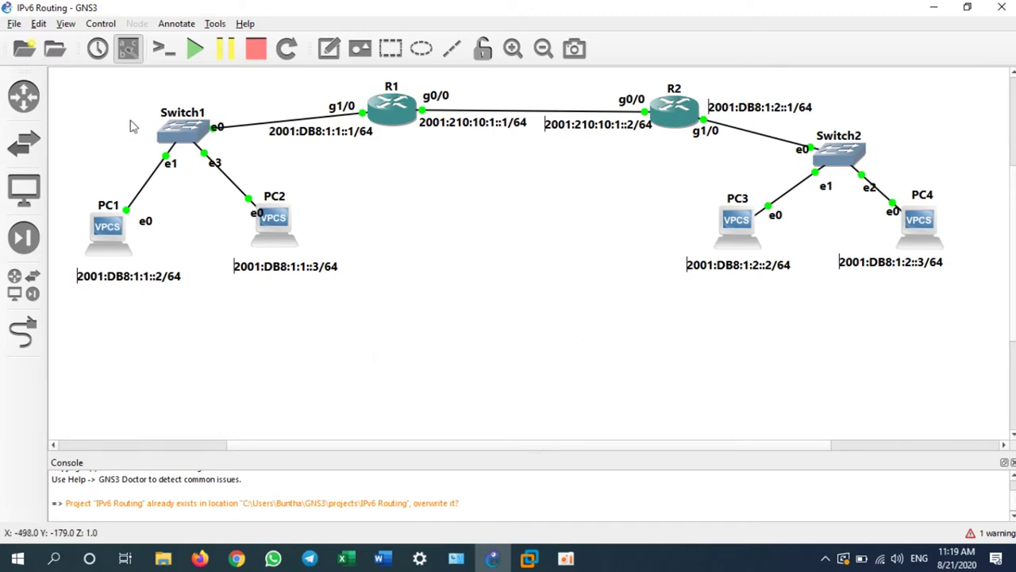
# Step: Add a note reading "OSPF 1 area 0" centred below the link between R1 and R2
pyautogui.click(329, 48)
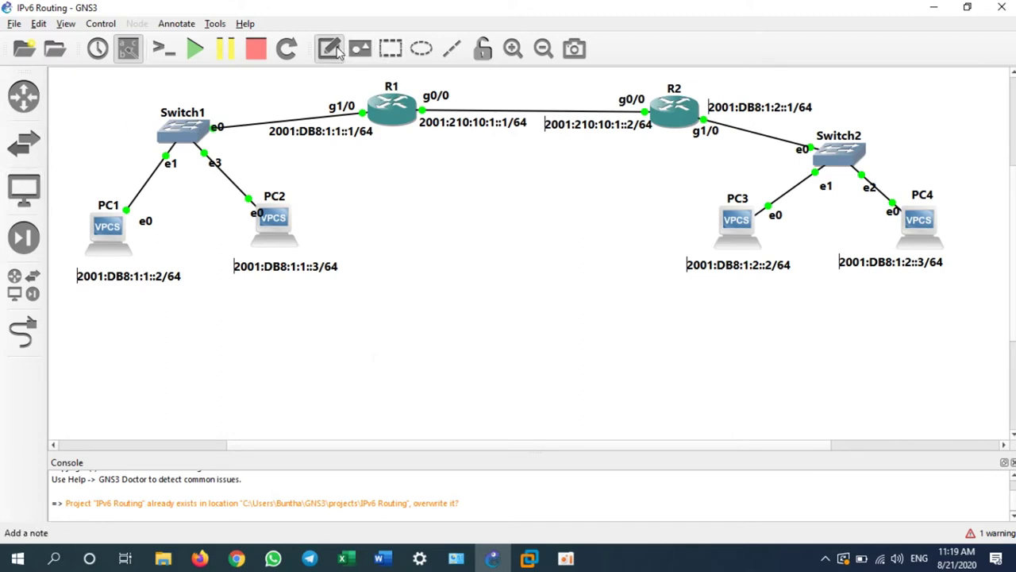
pyautogui.click(446, 181)
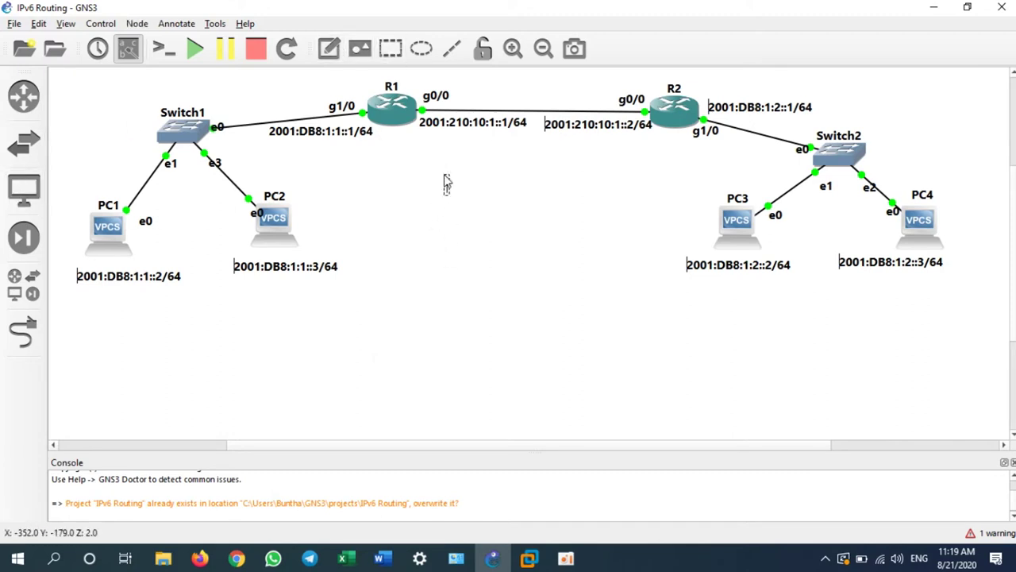
pyautogui.write('OSPF 1')
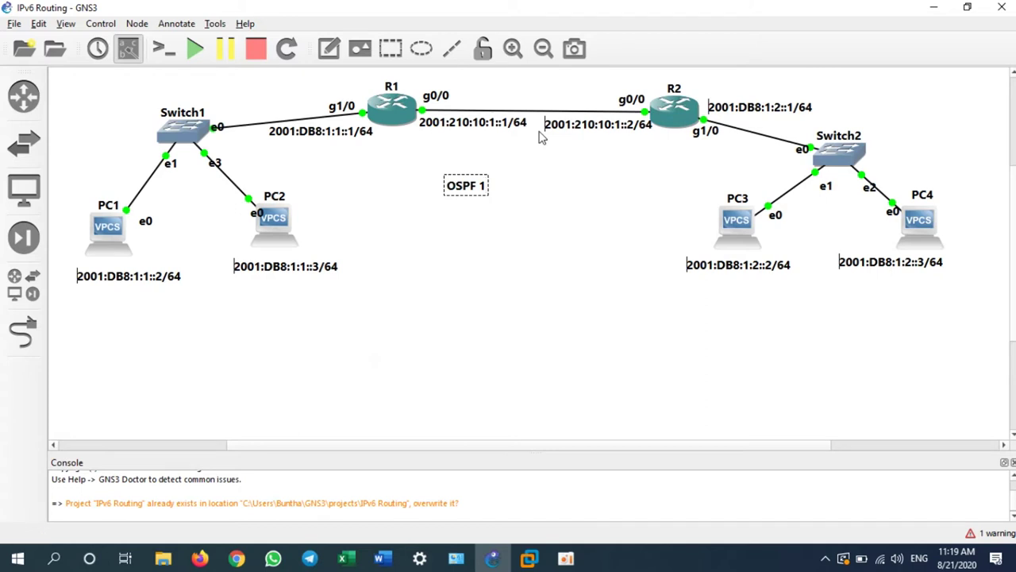
pyautogui.click(447, 198)
pyautogui.click(473, 191)
pyautogui.moveTo(473, 190); pyautogui.dragTo(512, 180)
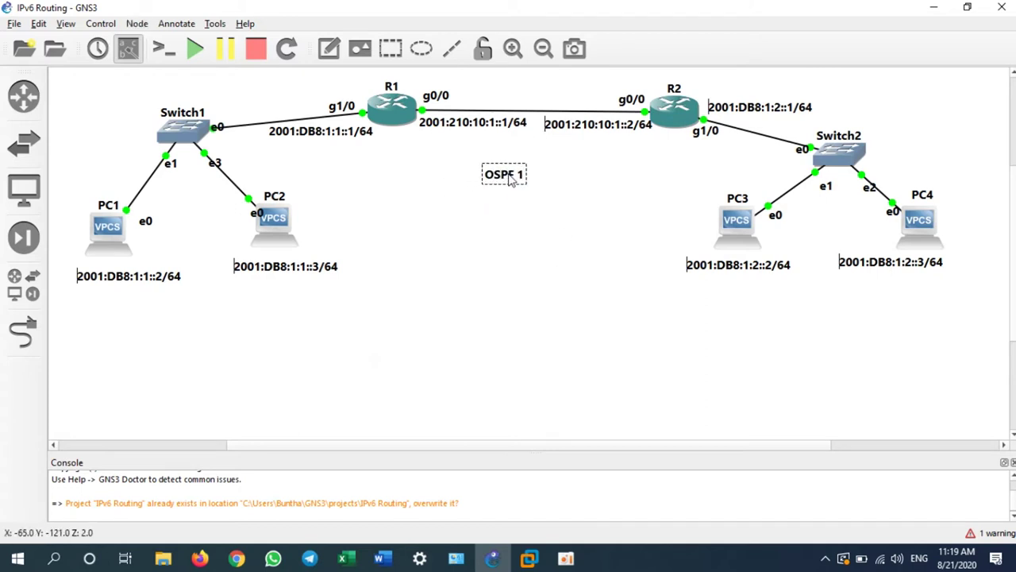
pyautogui.write('area 0')
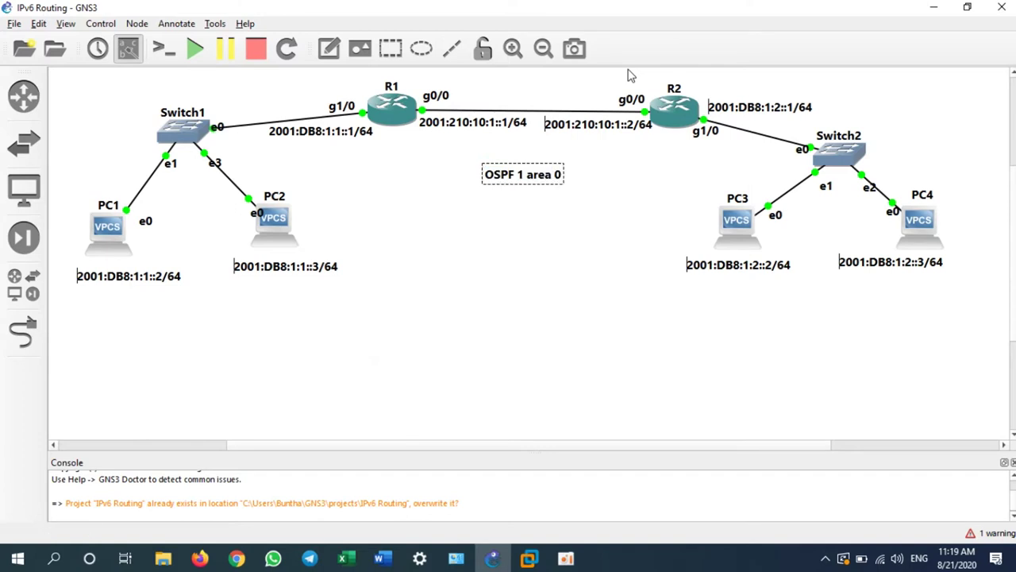
pyautogui.press('Return')
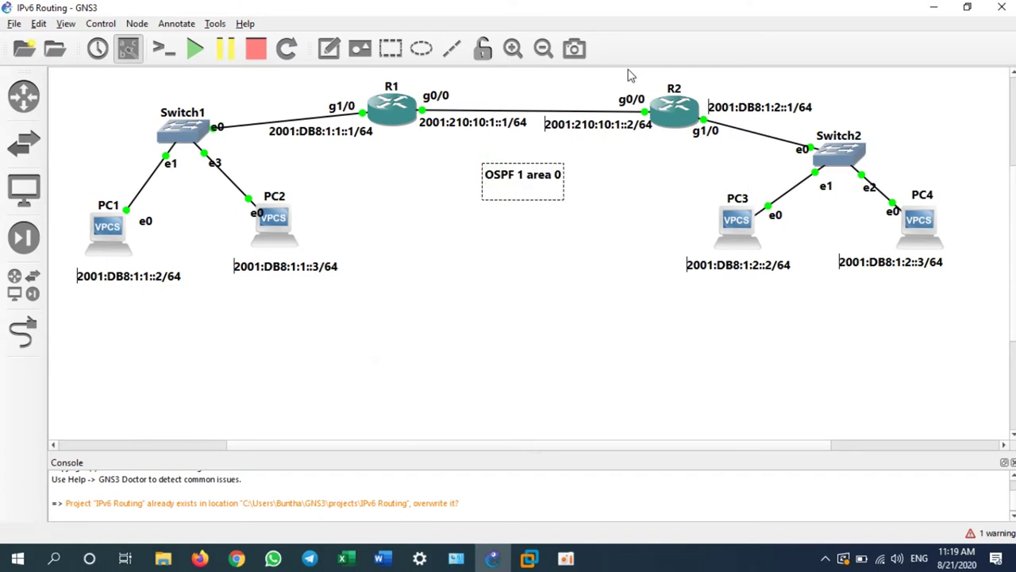
pyautogui.click(550, 244)
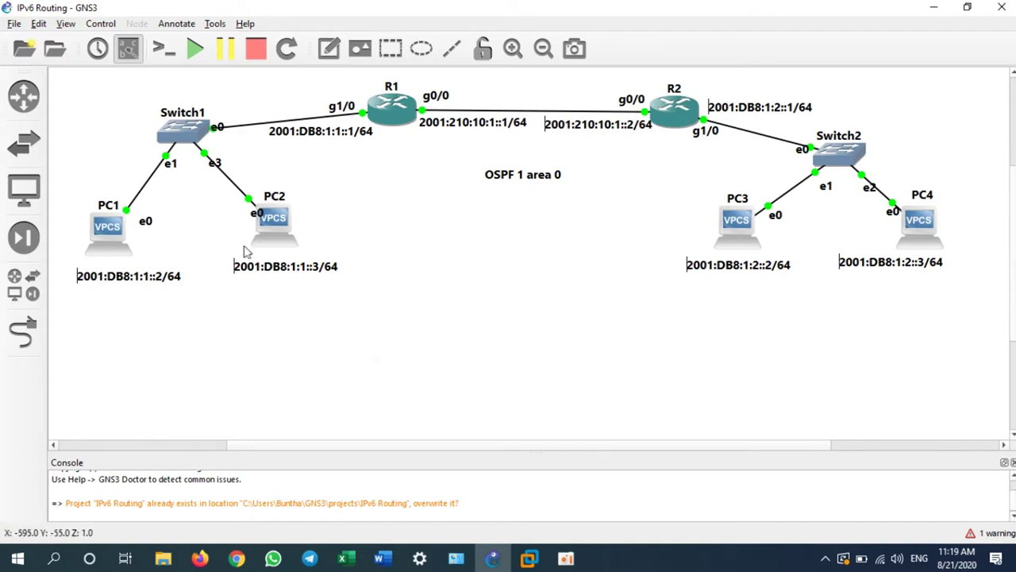
# Step: Open R1's console and enter global configuration mode with en and conf t
pyautogui.rightClick(393, 116)
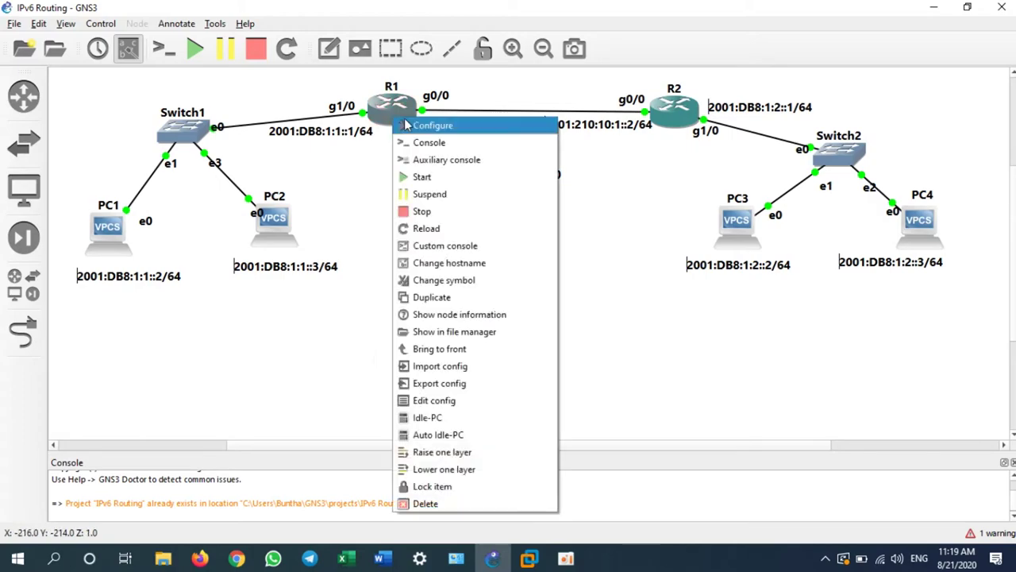
pyautogui.click(450, 144)
pyautogui.moveTo(465, 102); pyautogui.dragTo(474, 173)
pyautogui.moveTo(456, 195); pyautogui.dragTo(542, 171)
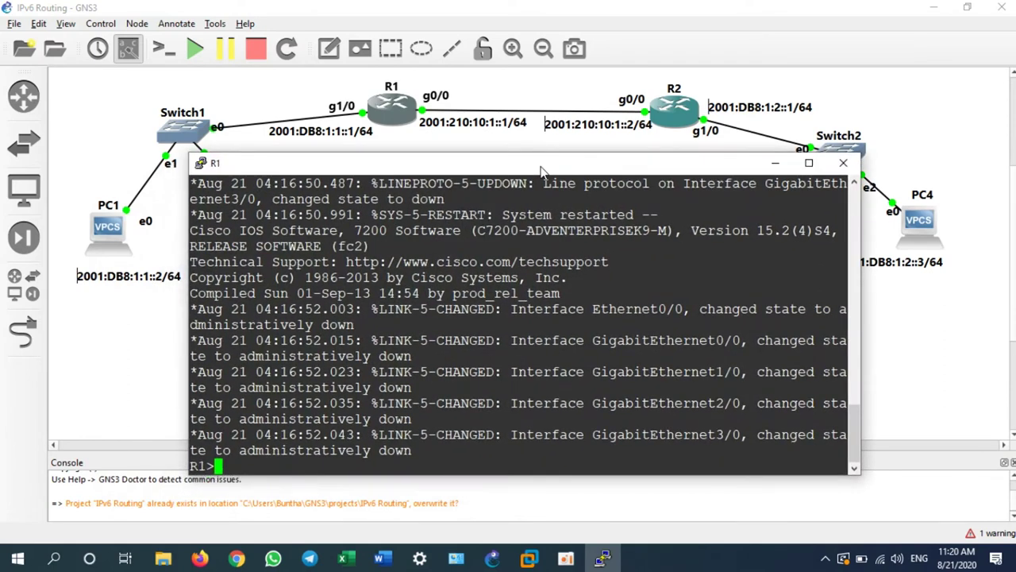
pyautogui.write('en')
pyautogui.press('Return')
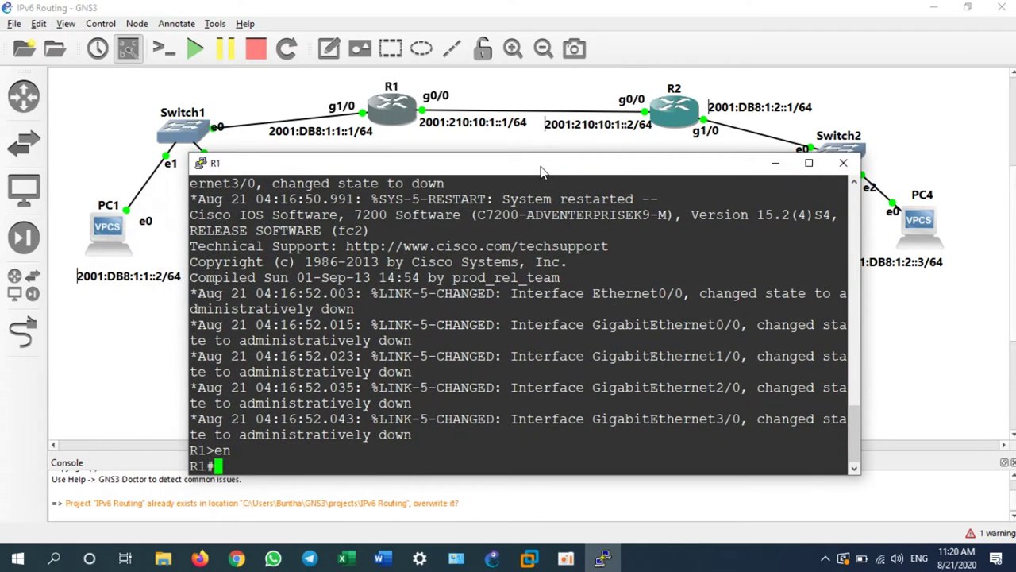
pyautogui.write('conf t')
pyautogui.press('Return')
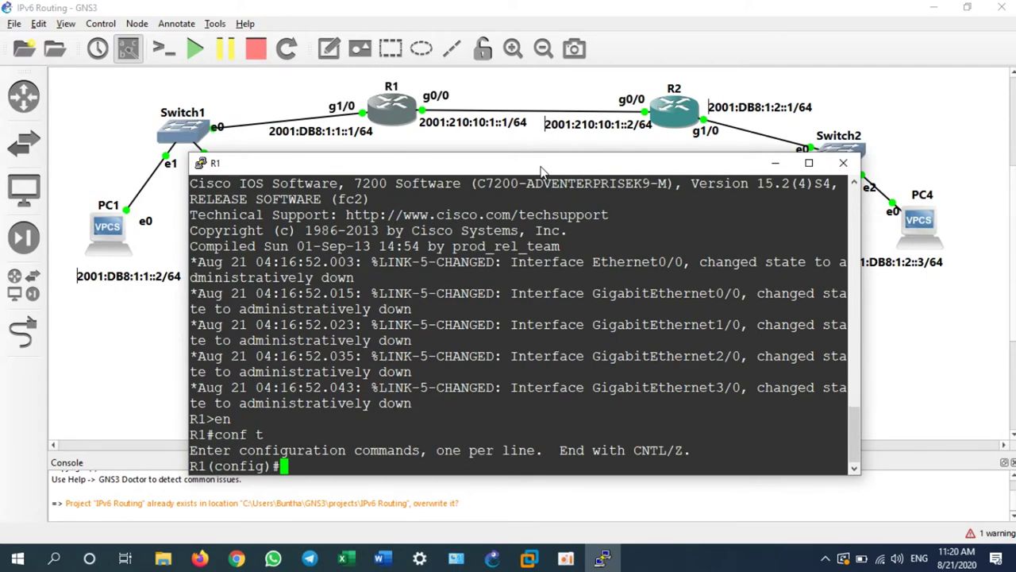
# Step: Disable console logging on R1 with the command no logging console
pyautogui.write('no loggin')
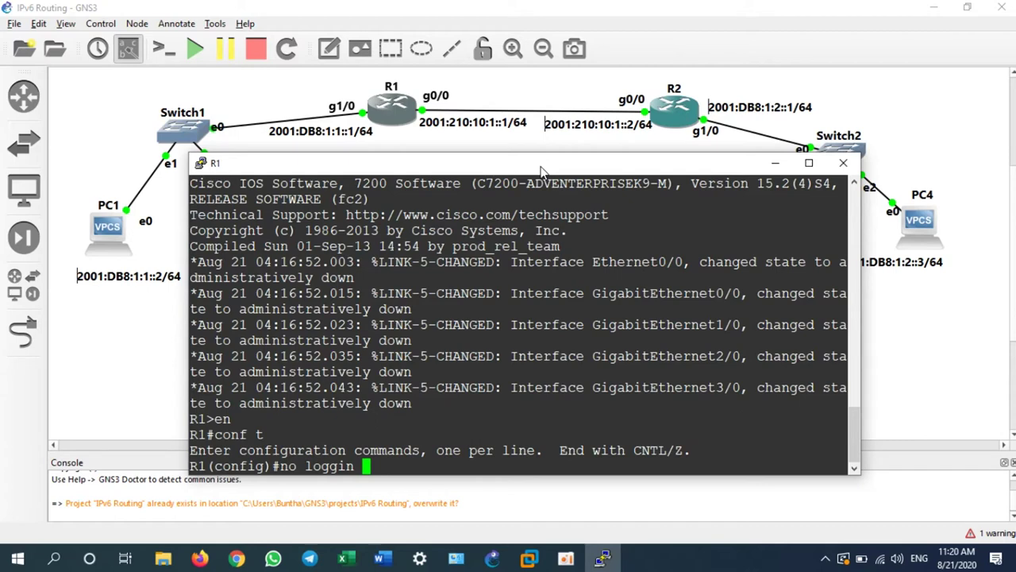
pyautogui.write('console')
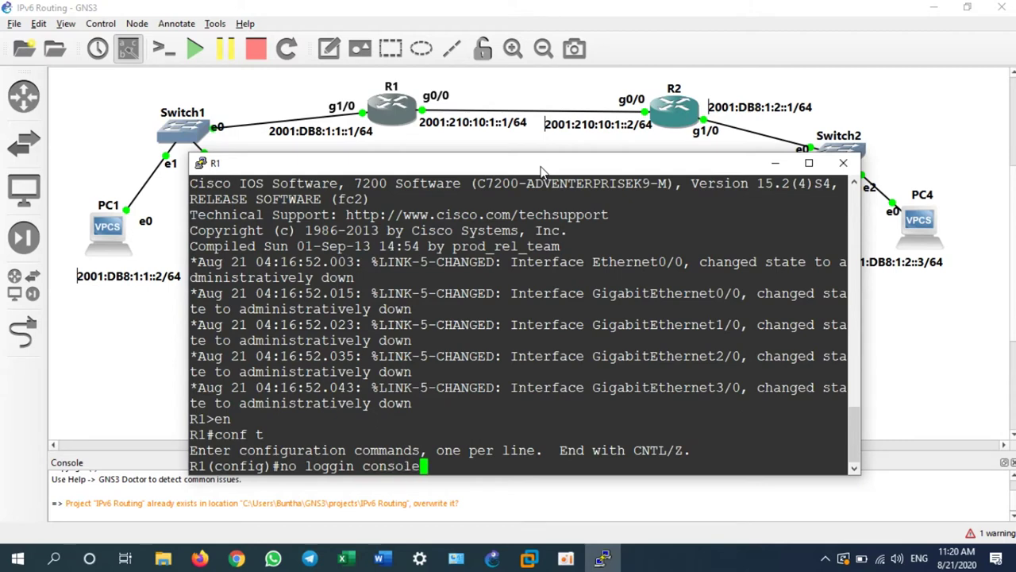
pyautogui.press('Return')
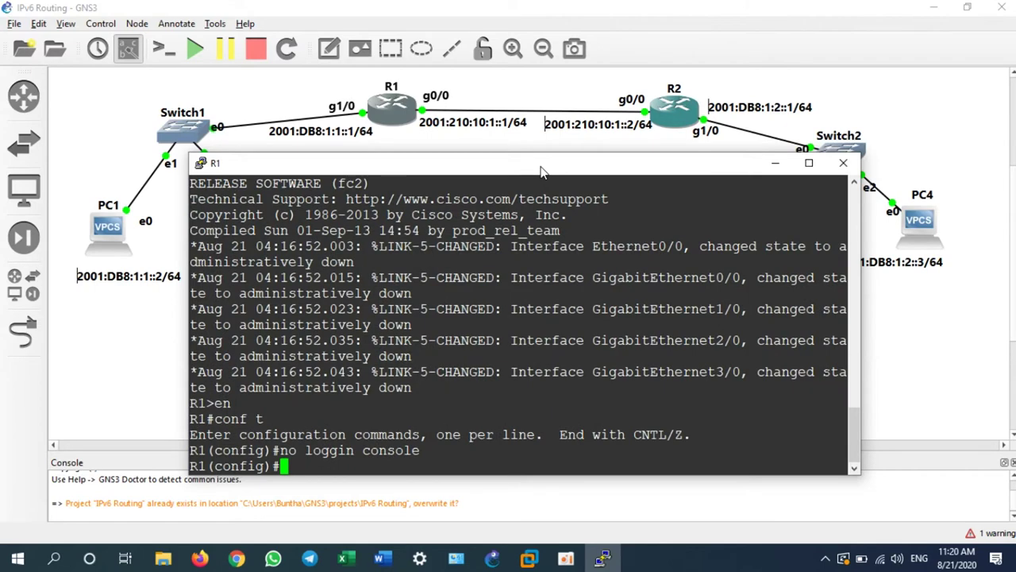
pyautogui.press('Up')
pyautogui.press('Left')
pyautogui.press('Left')
pyautogui.press('Left')
pyautogui.press('Left')
pyautogui.press('Left')
pyautogui.press('Left')
pyautogui.press('Left')
pyautogui.press('Left')
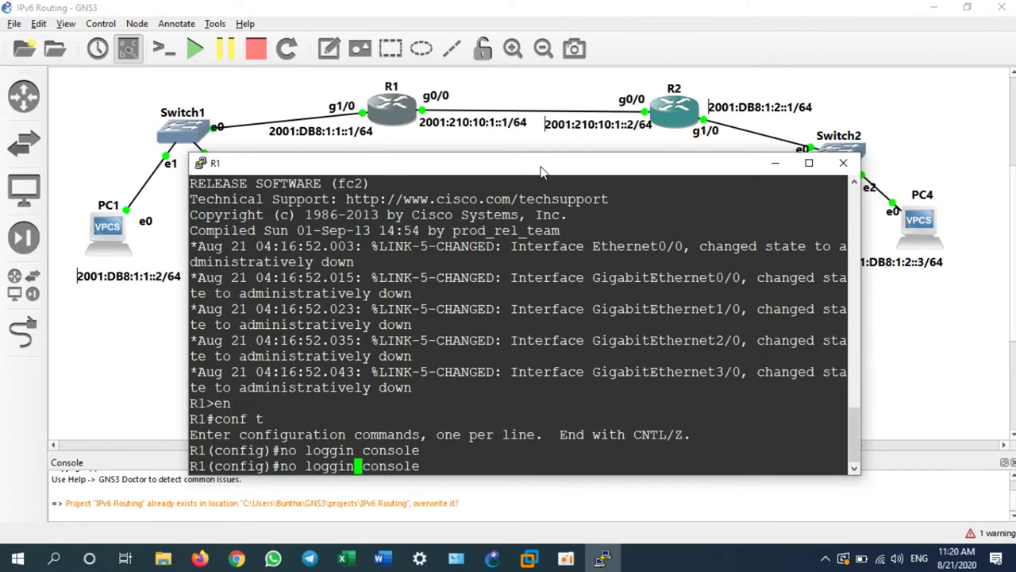
pyautogui.write('g')
pyautogui.press('Return')
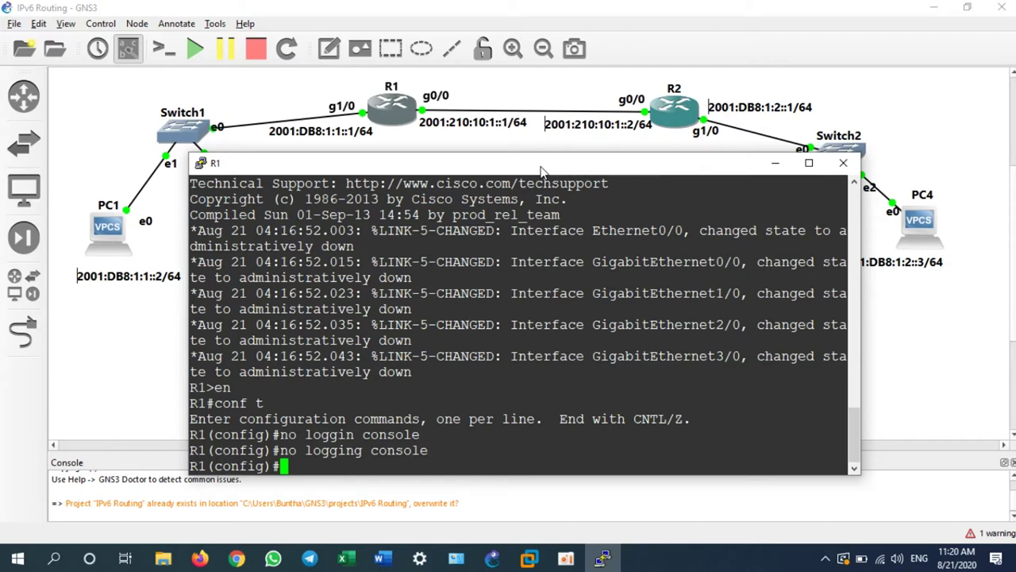
# Step: Enable IPv6 routing on R1 with the command ipv6 unicast-routing
pyautogui.write('ipv6 unicast')
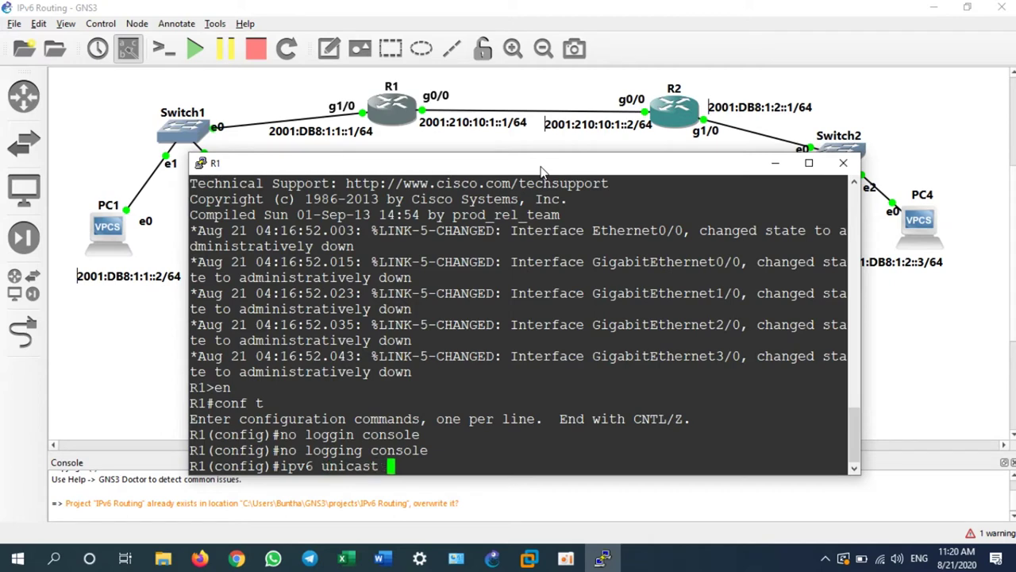
pyautogui.press('BackSpace')
pyautogui.write('-')
pyautogui.press('Tab')
pyautogui.press('Return')
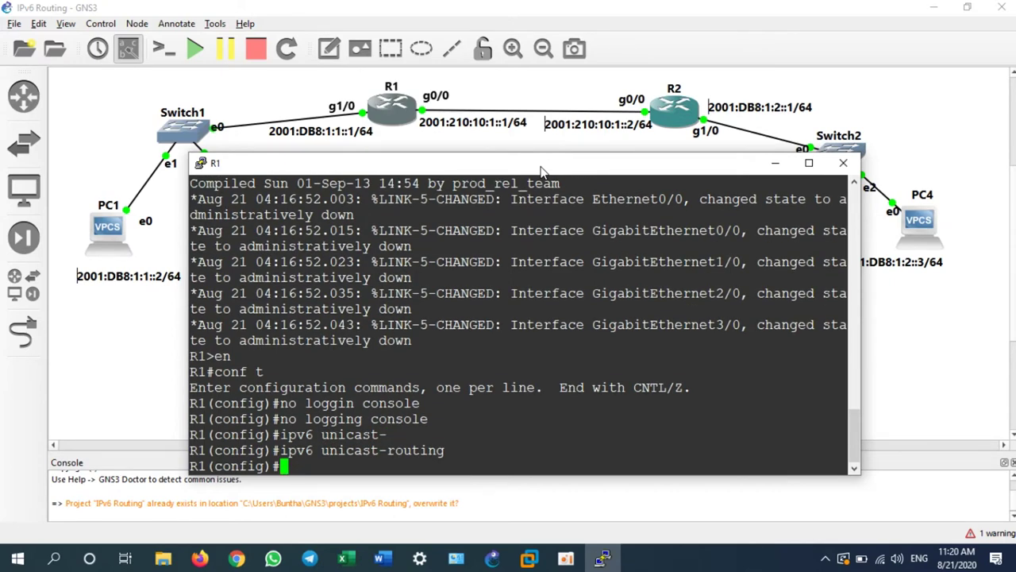
# Step: Create OSPF process 1 for IPv6 on R1 with router-id 1.1.1.1 and exit router configuration
pyautogui.write('ipv6 rou')
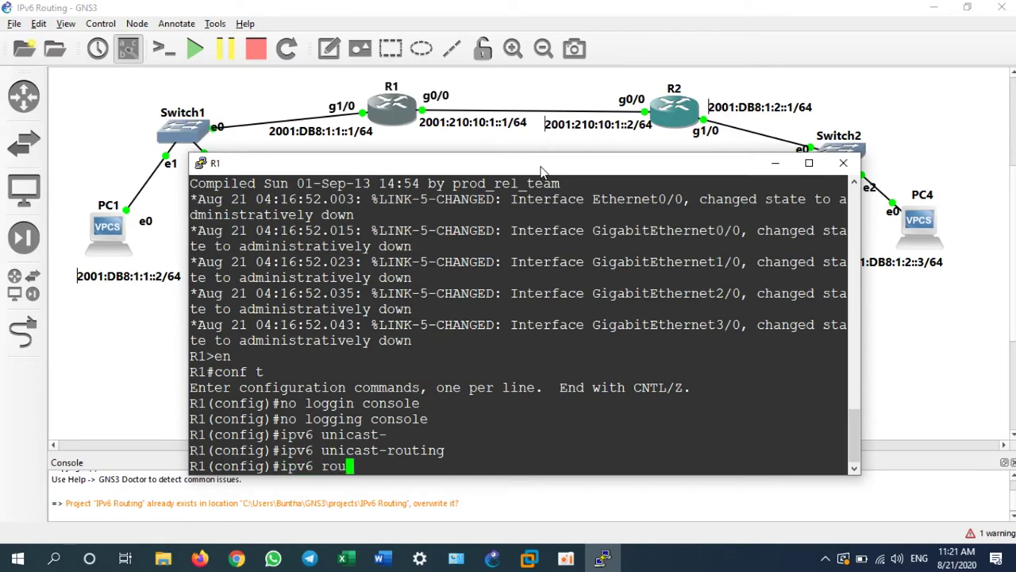
pyautogui.write('ter ospf 1')
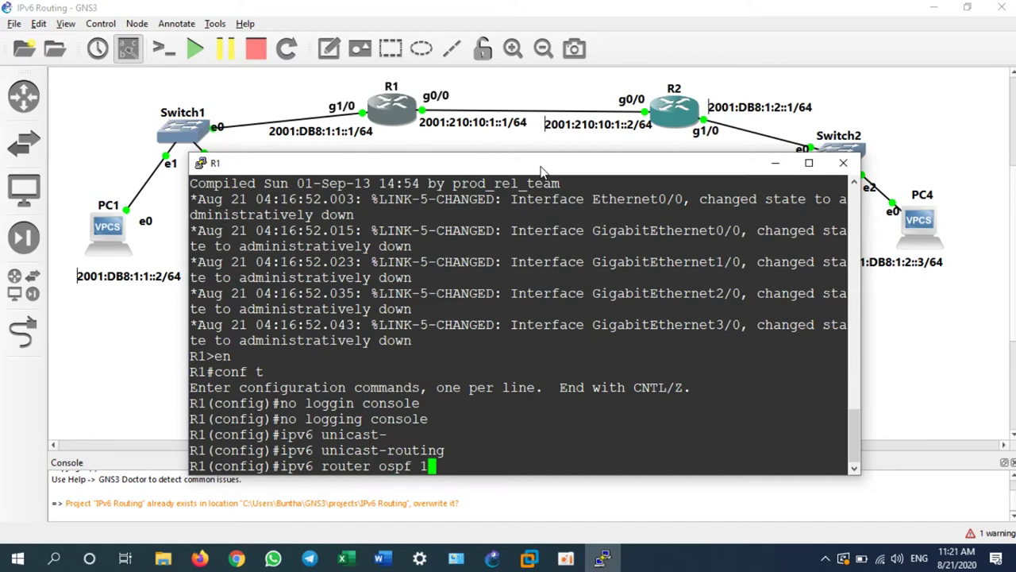
pyautogui.press('Return')
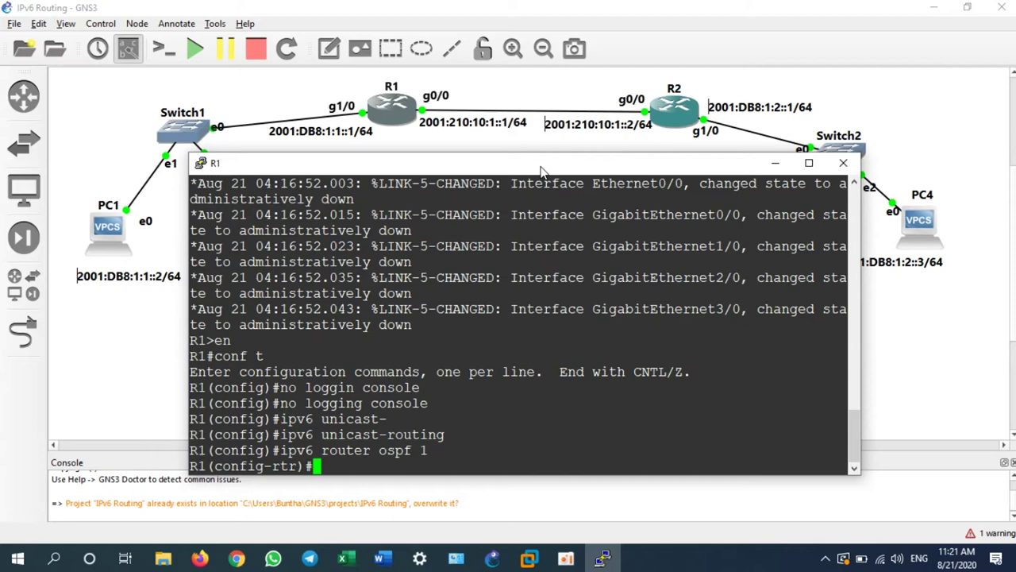
pyautogui.write('router-id 1.1.1.1')
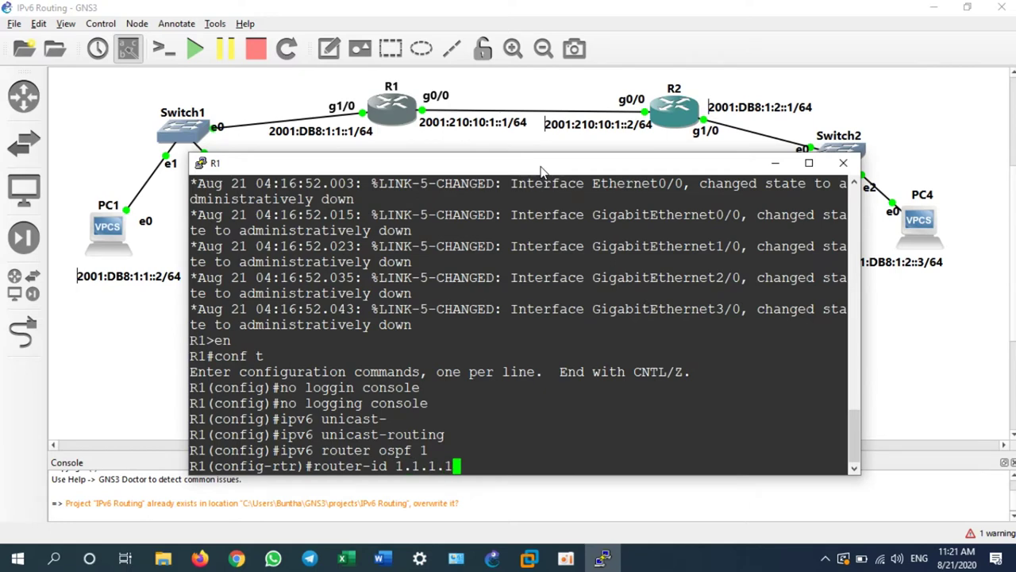
pyautogui.press('Return')
pyautogui.write('exit')
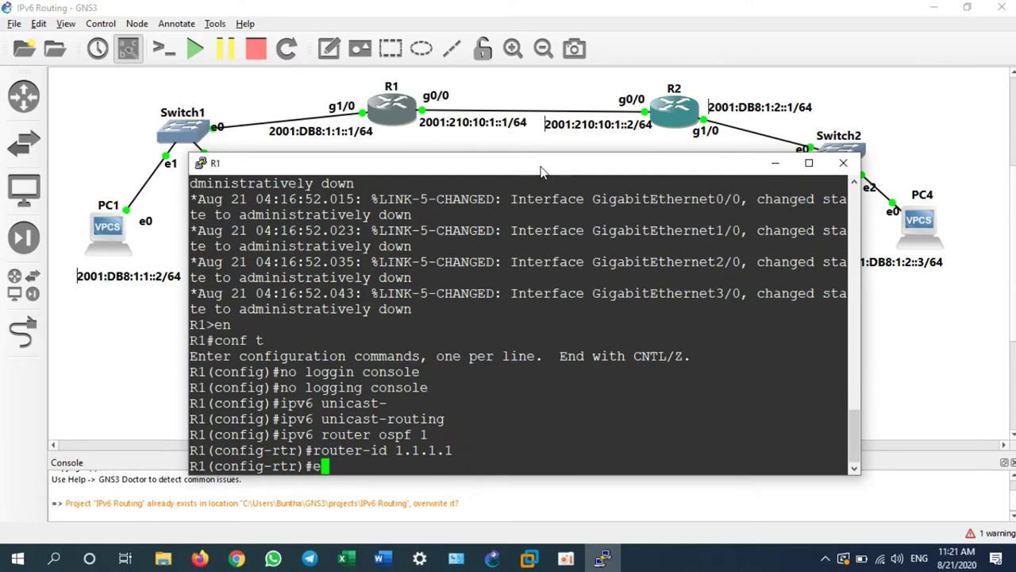
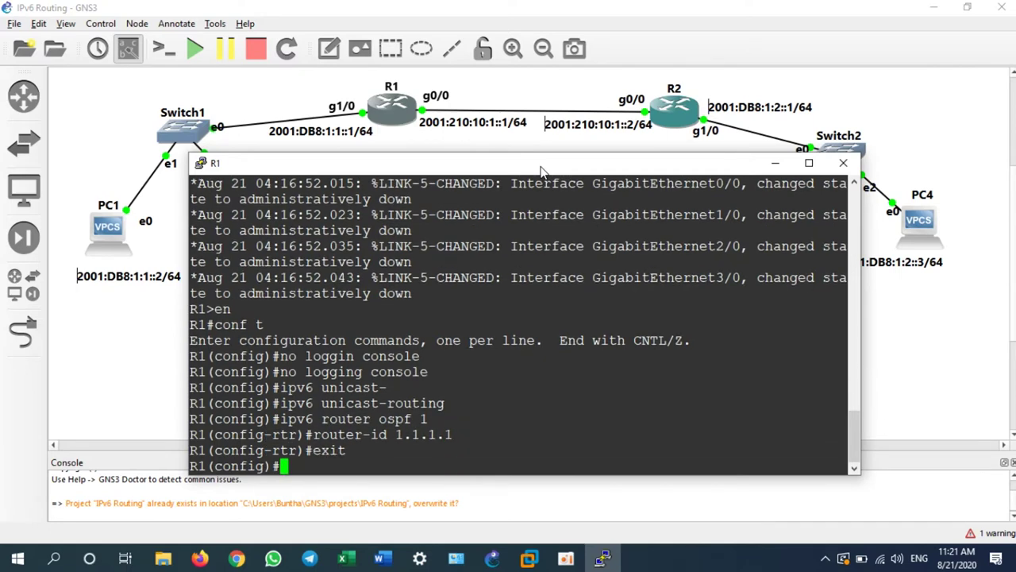
# Step: Enter interface g0/0 on R1 and assign it the IPv6 address 2001:210:10:1::1/64
pyautogui.write('in')
pyautogui.write('f')
pyautogui.press('BackSpace')
pyautogui.press('BackSpace')
pyautogui.write('t ')
pyautogui.write('g0/-')
pyautogui.press('BackSpace')
pyautogui.write('0')
pyautogui.press('Return')
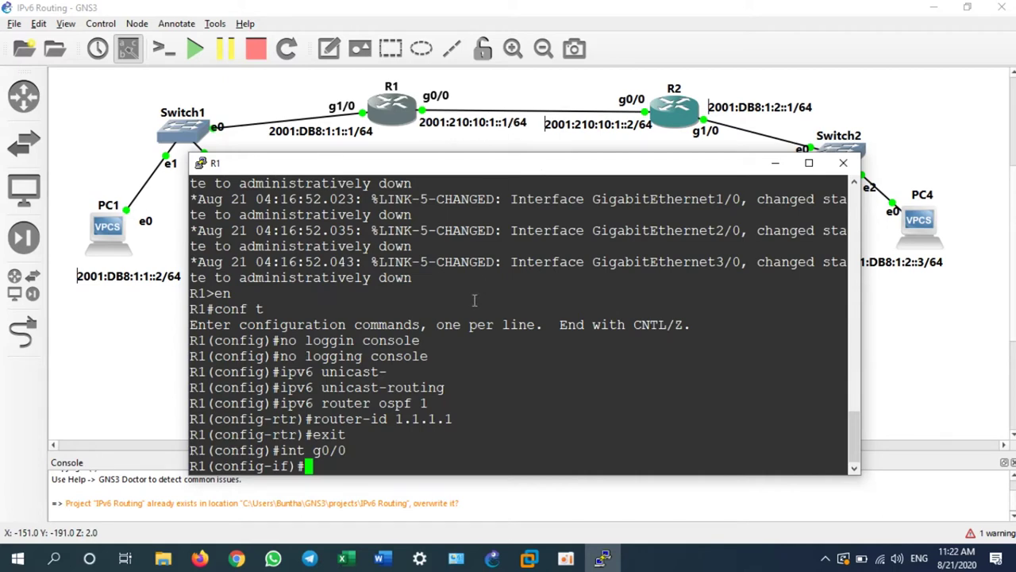
pyautogui.write('i')
pyautogui.write('p')
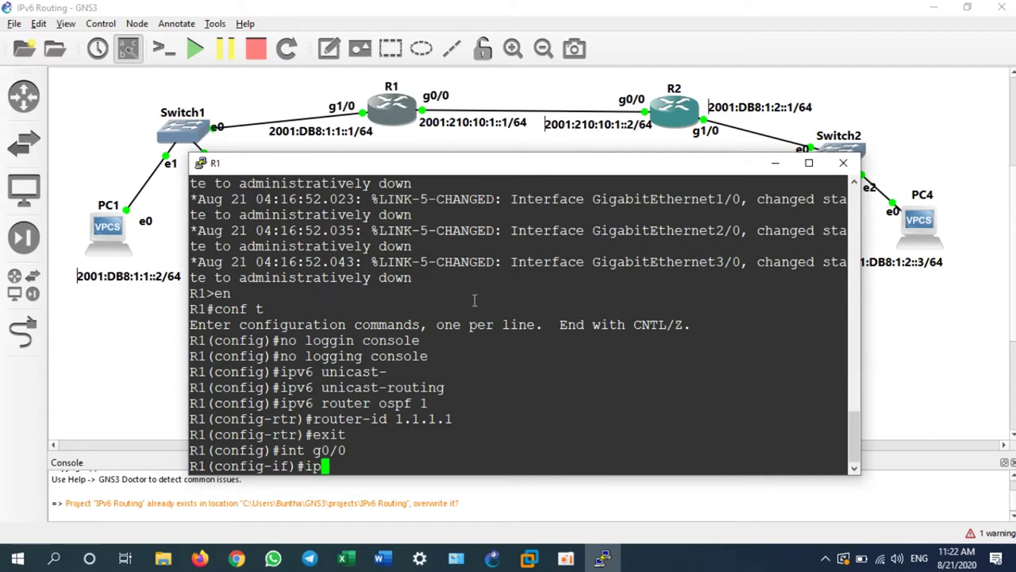
pyautogui.write('v6 addres')
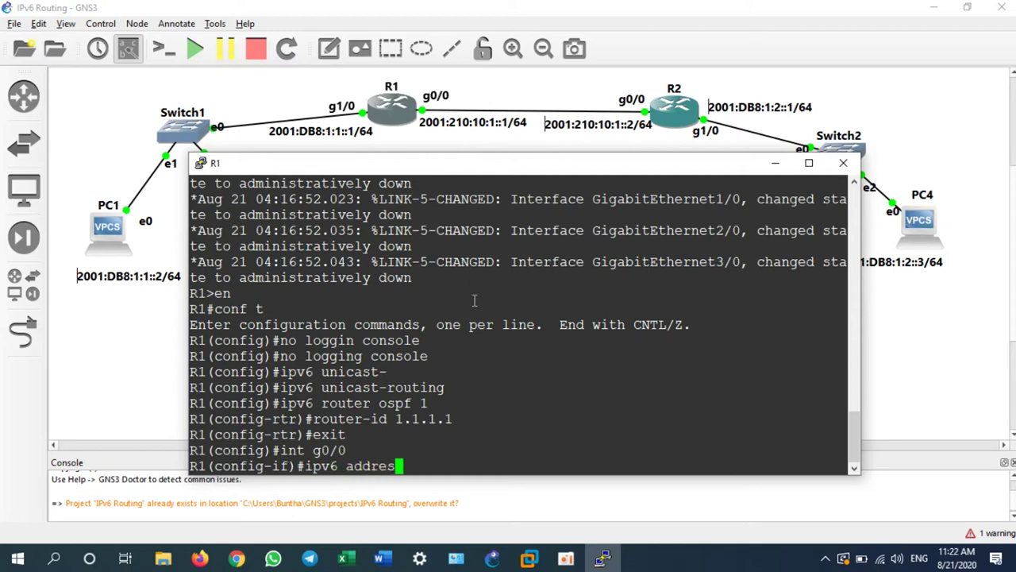
pyautogui.write('s 2001:21')
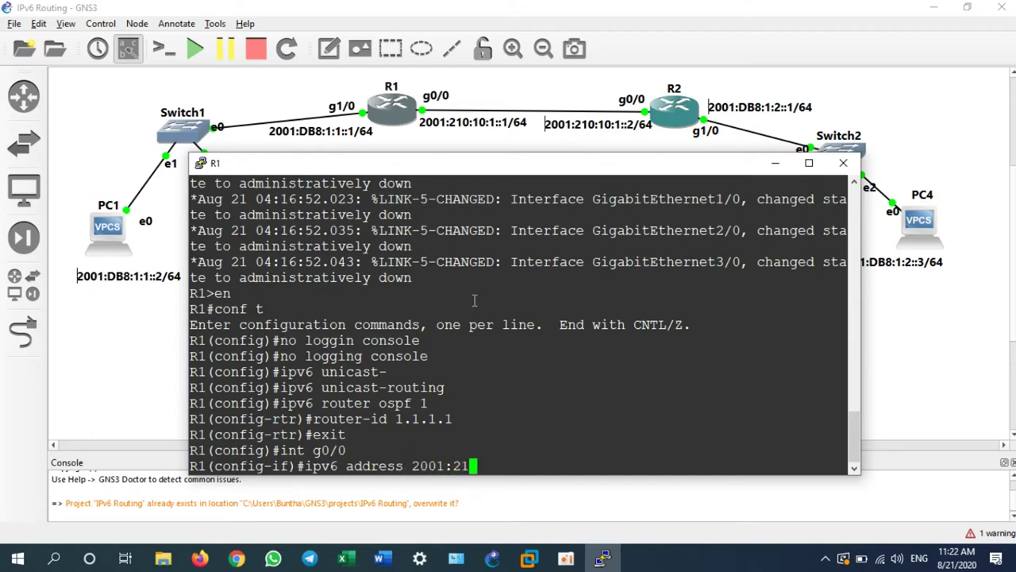
pyautogui.write('0:10:1::1/64')
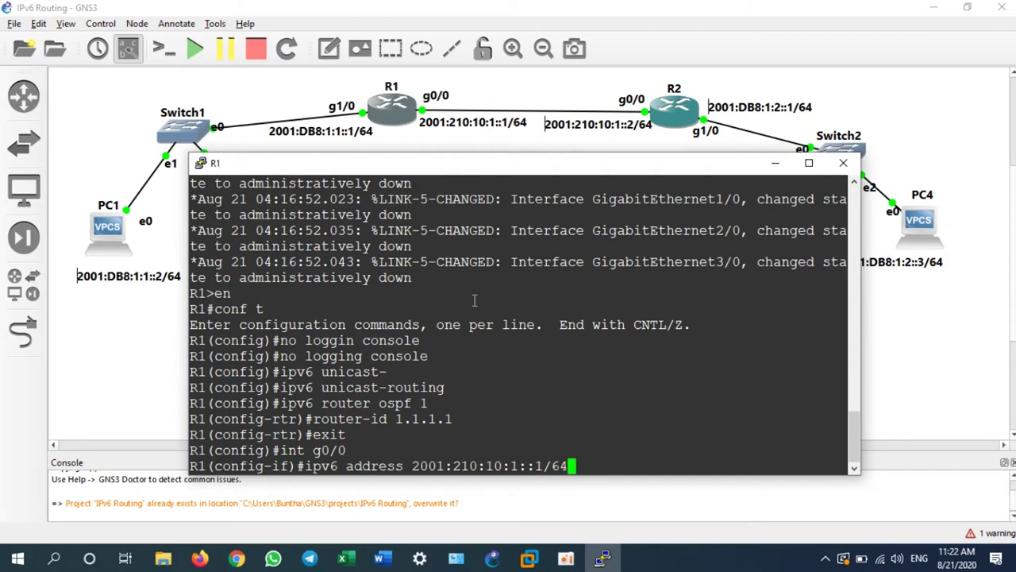
pyautogui.press('BackSpace')
pyautogui.press('BackSpace')
pyautogui.write('64')
pyautogui.press('Return')
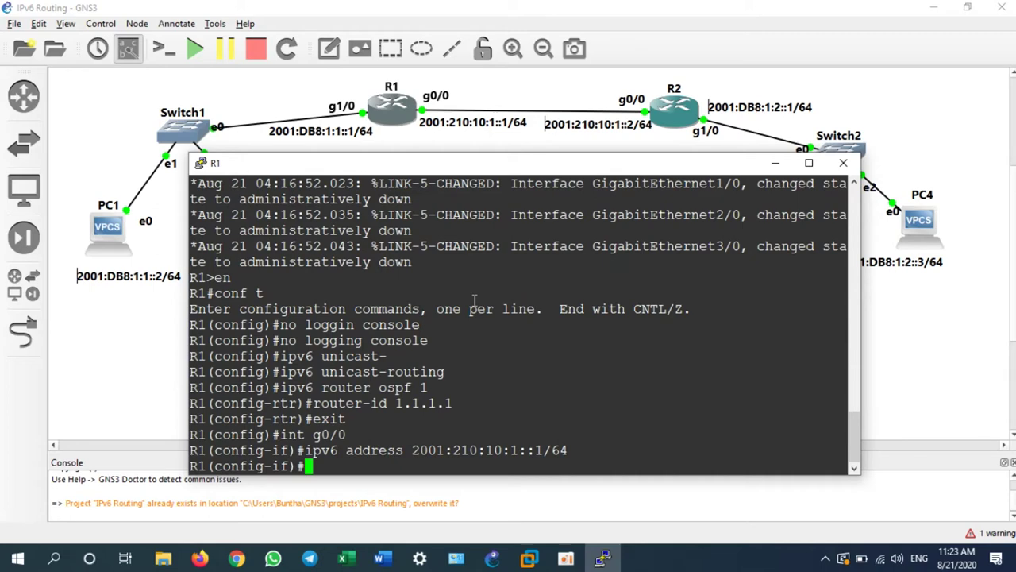
# Step: Add R1's g0/0 to IPv6 OSPF 1 area 0 and enable the interface with no shut
pyautogui.write('ipv6 ospf 1 area 0')
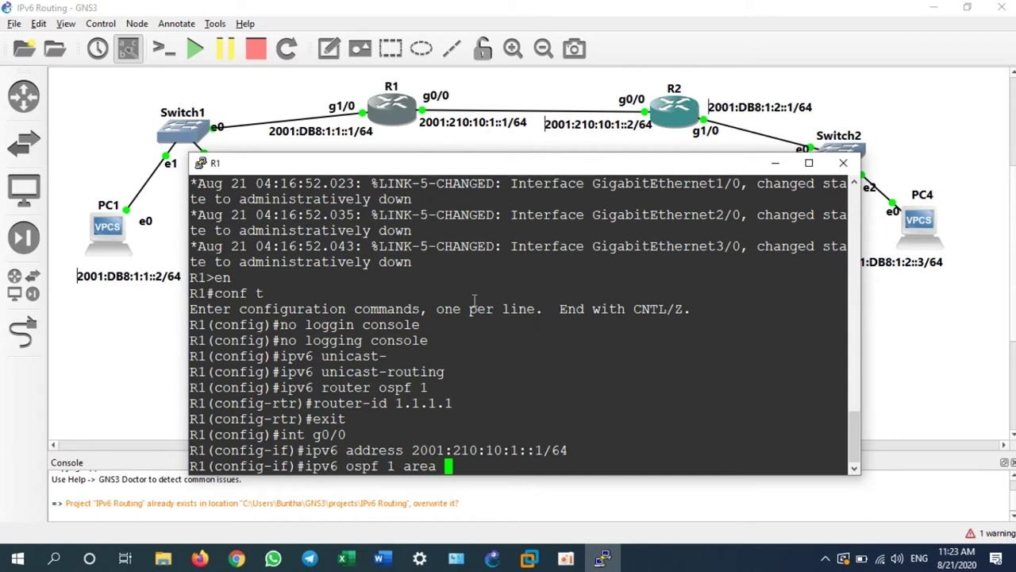
pyautogui.press('Return')
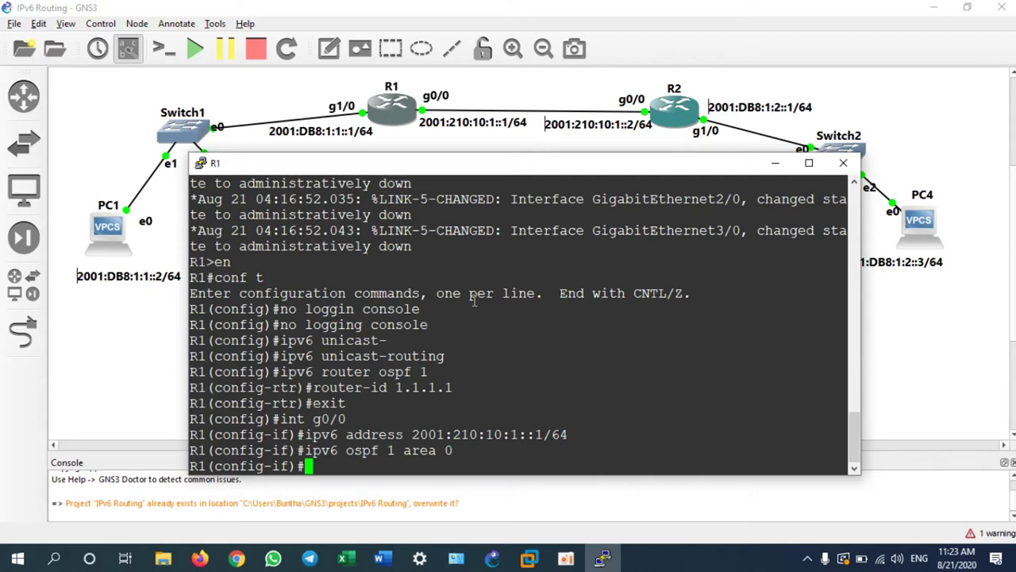
pyautogui.write('no shut')
pyautogui.press('Return')
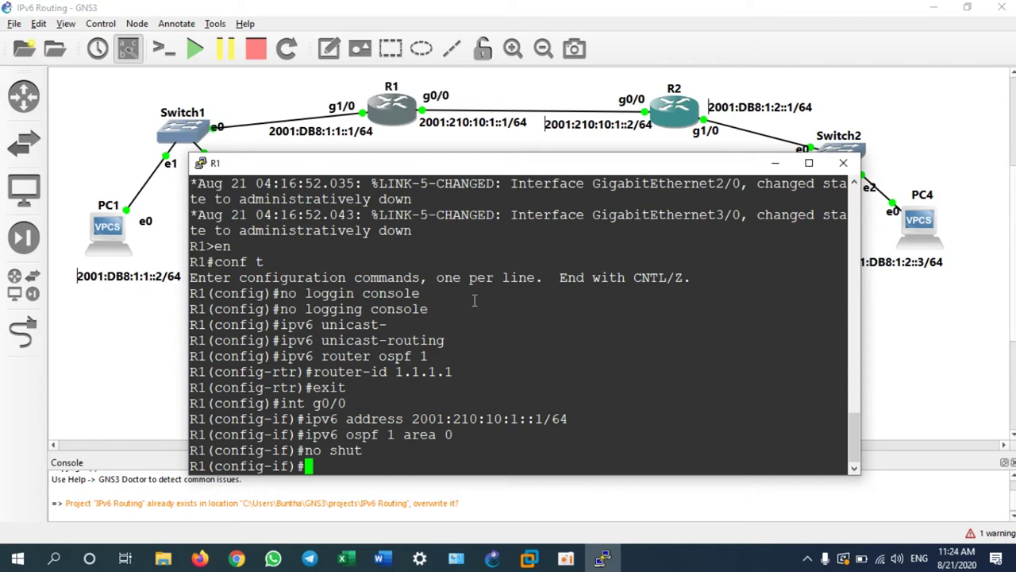
# Step: Enter interface g1/0 on R1 and assign it the IPv6 address 2001:DB8:1:1::1/64
pyautogui.write('int g1/0')
pyautogui.press('Return')
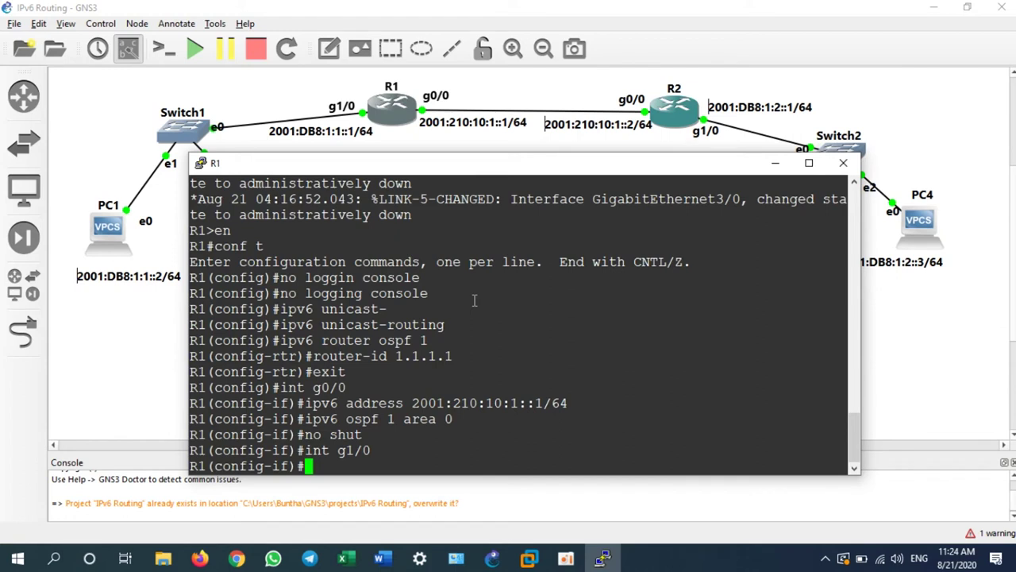
pyautogui.write('ipv6 addre')
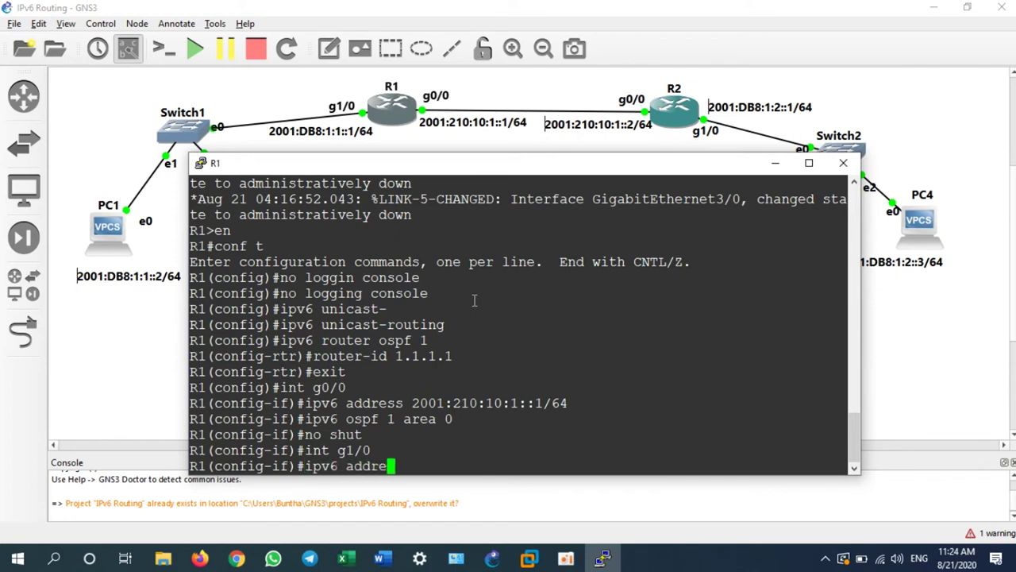
pyautogui.write('ss 2001')
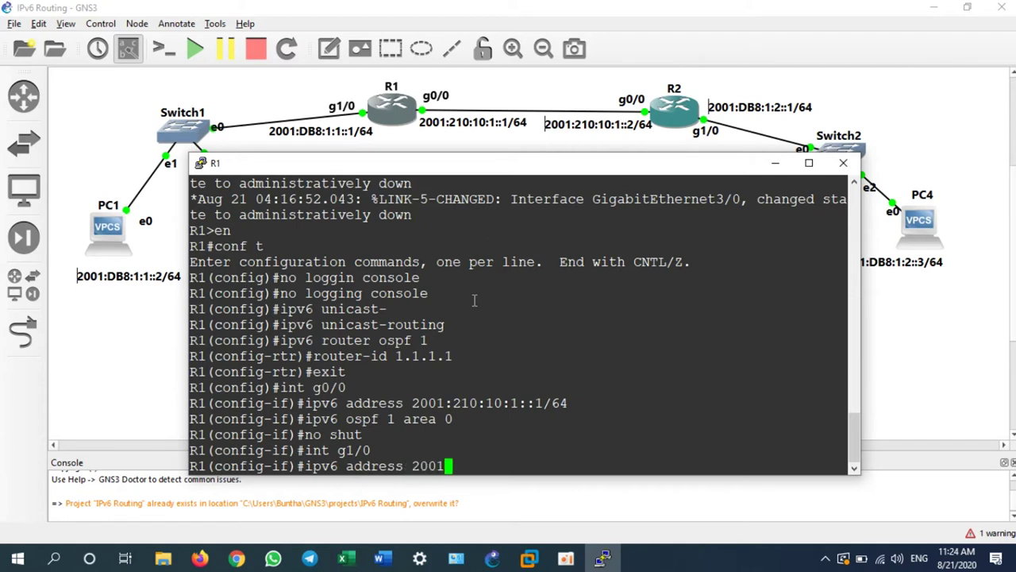
pyautogui.write(':DB8:1:1:')
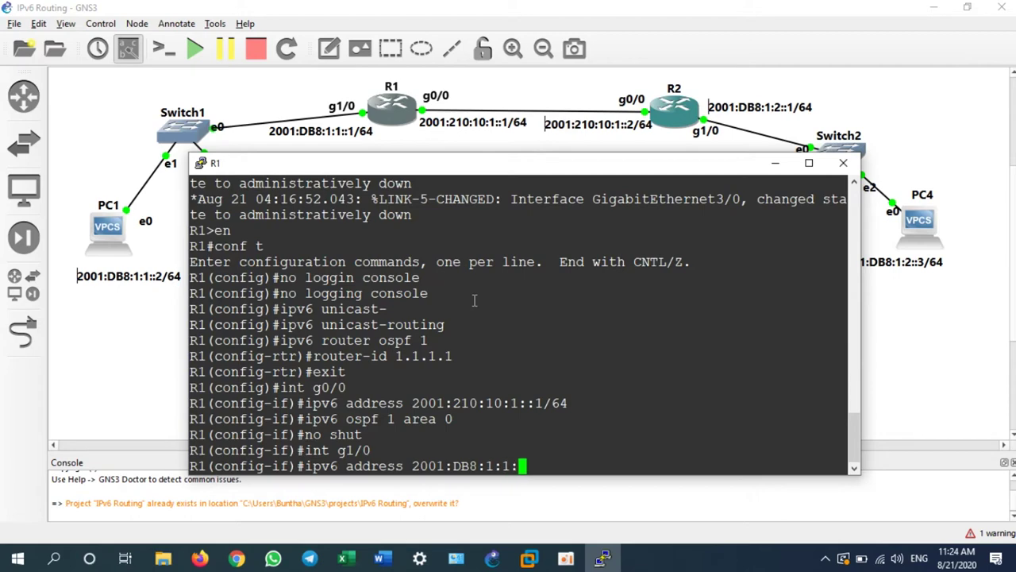
pyautogui.write(':1/64')
pyautogui.press('Return')
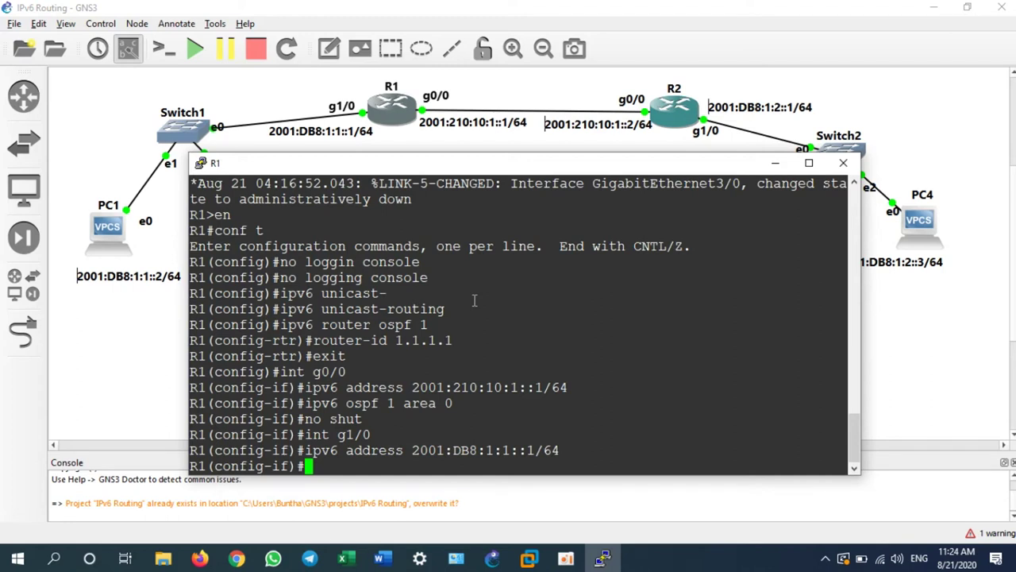
# Step: Add R1's g1/0 to IPv6 OSPF 1 area 0 and enable the interface with no shut
pyautogui.press('Up')
pyautogui.press('Up')
pyautogui.press('Up')
pyautogui.press('Up')
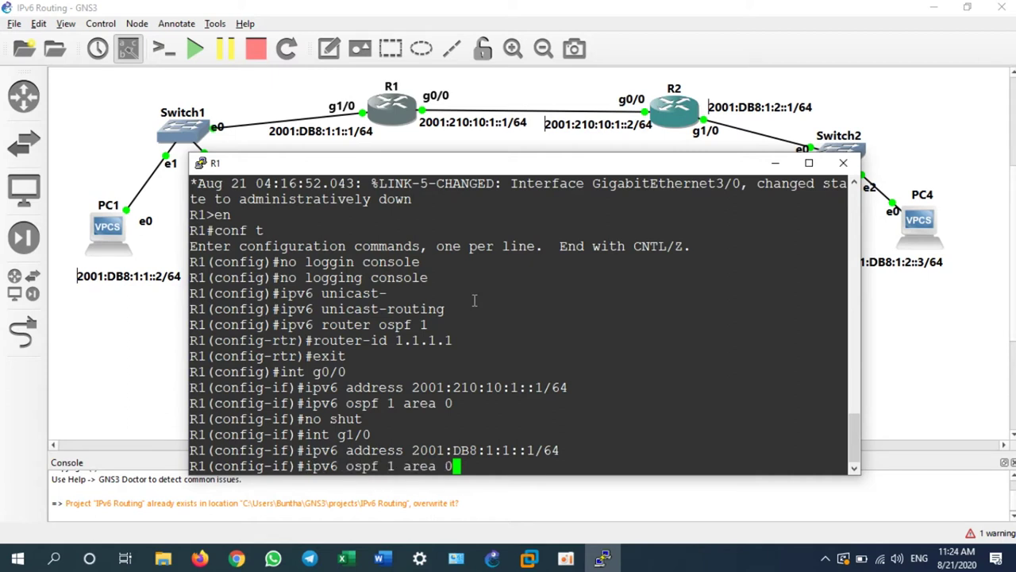
pyautogui.press('Return')
pyautogui.write('no shut')
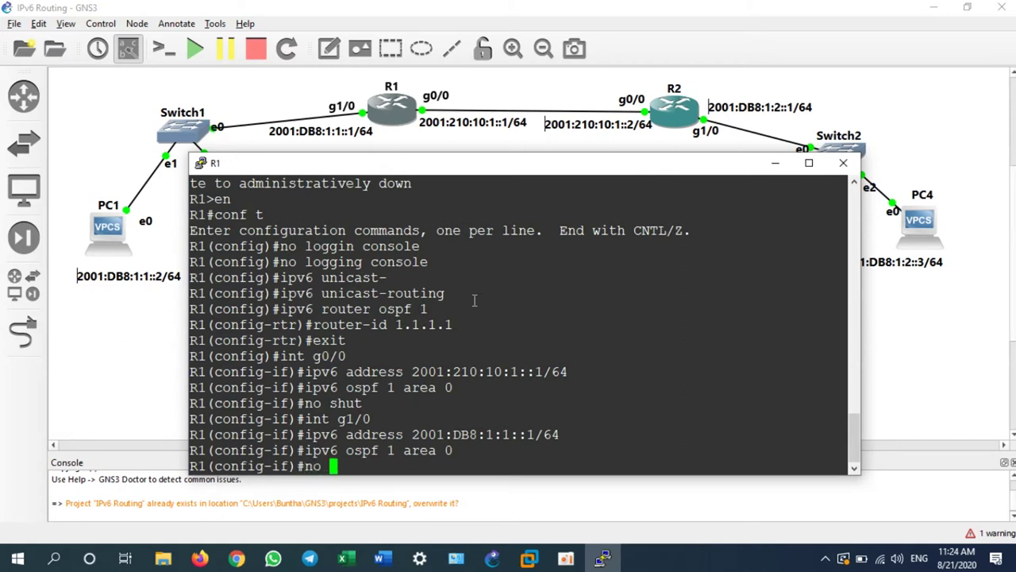
pyautogui.press('Return')
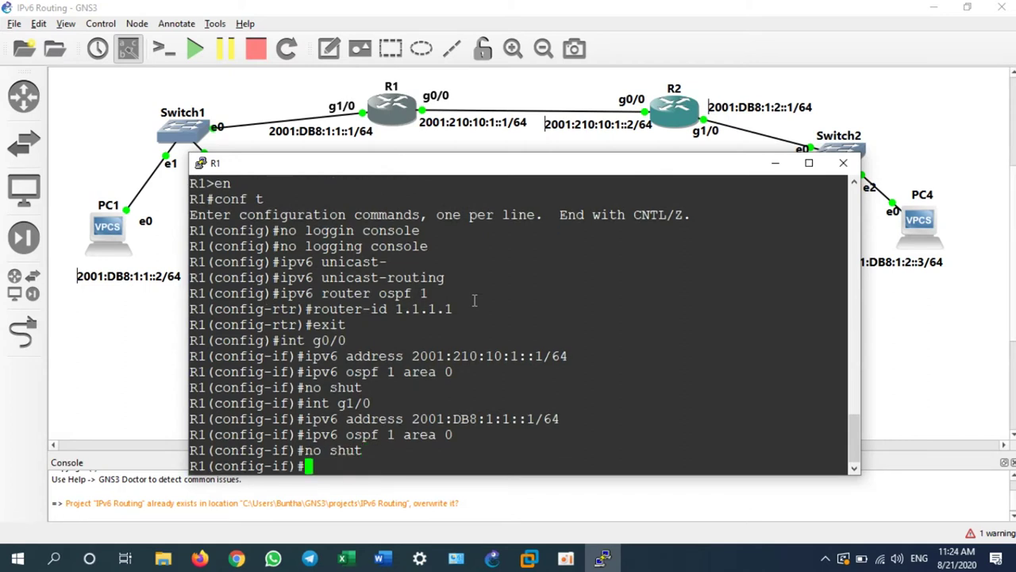
# Step: Exit configuration mode on R1 and save the configuration with wr, overwriting the previous NVRAM configuration
pyautogui.write('exit')
pyautogui.press('Return')
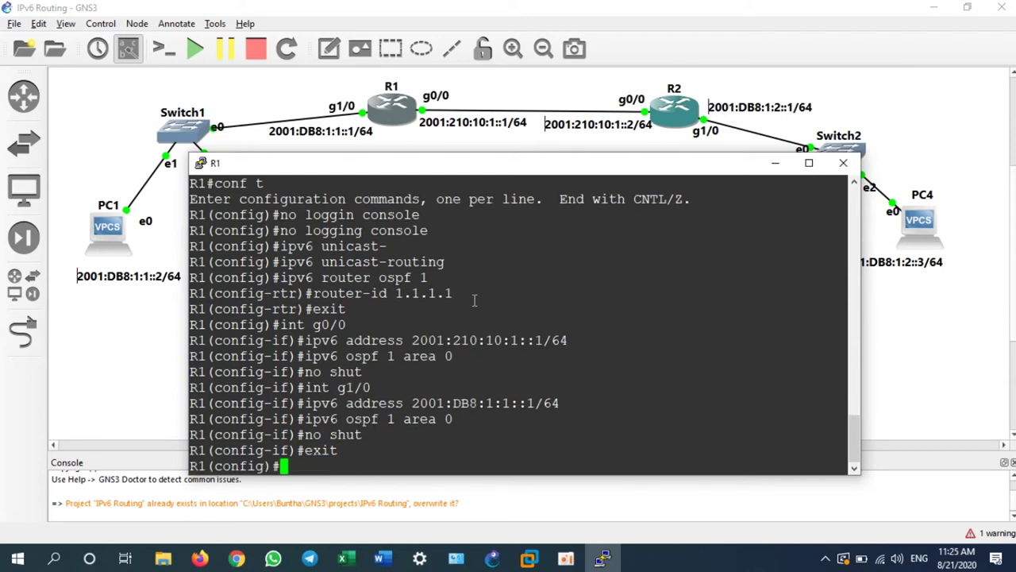
pyautogui.write('exit')
pyautogui.press('Return')
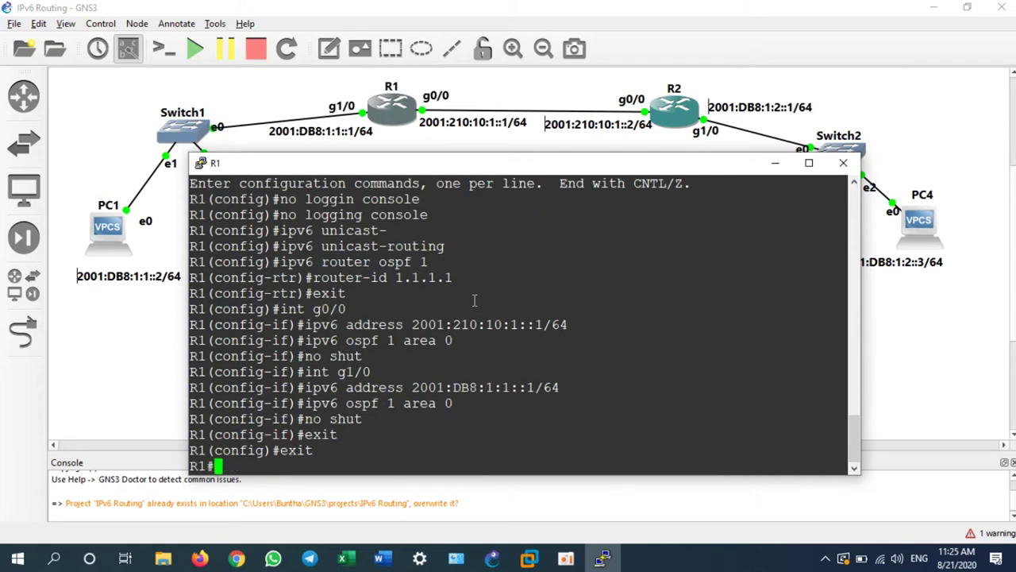
pyautogui.press('Return')
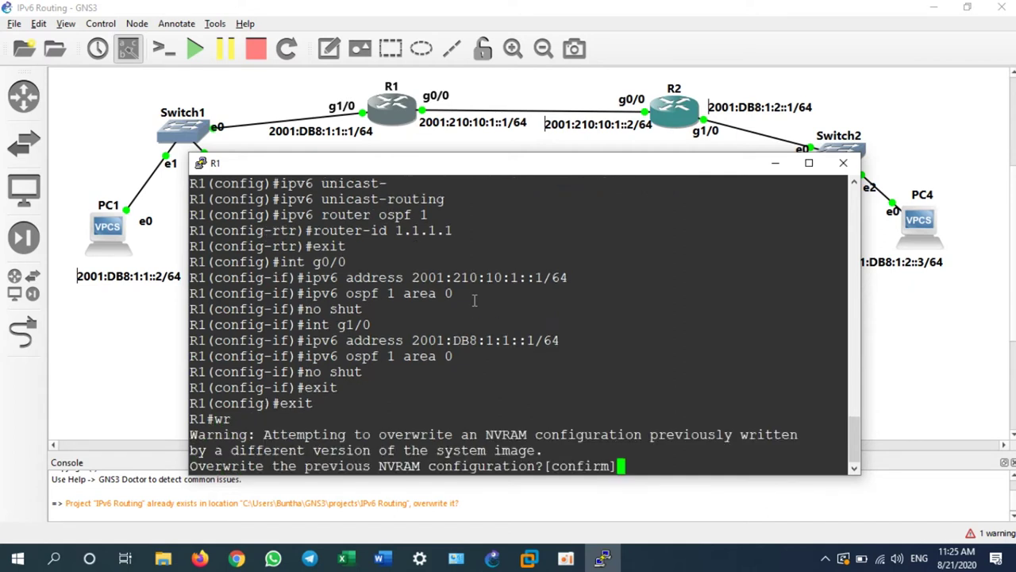
pyautogui.press('Return')
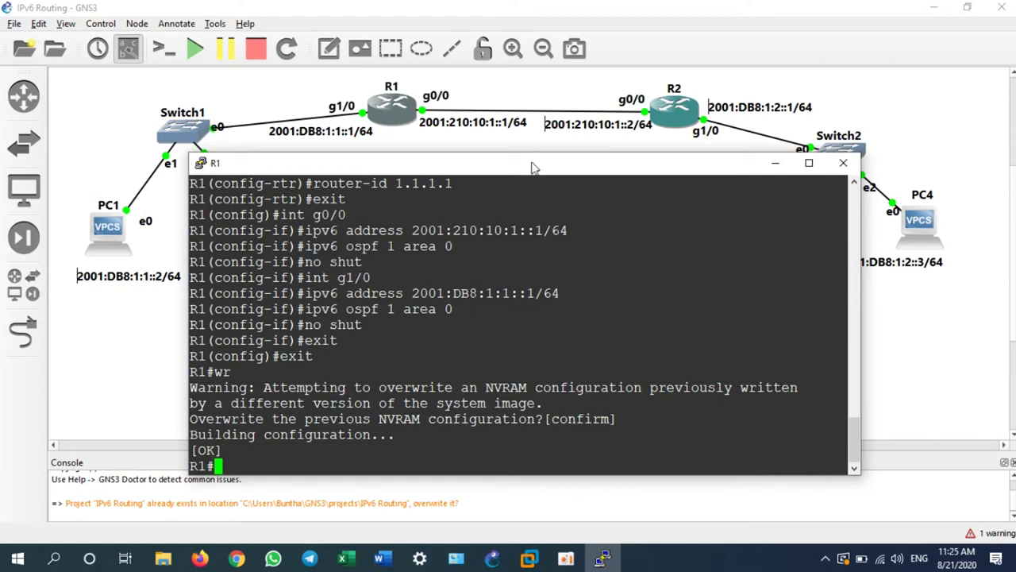
# Step: Open R2's console, reposition and enlarge its window, and enter global configuration mode with en and conf t
pyautogui.rightClick(681, 121)
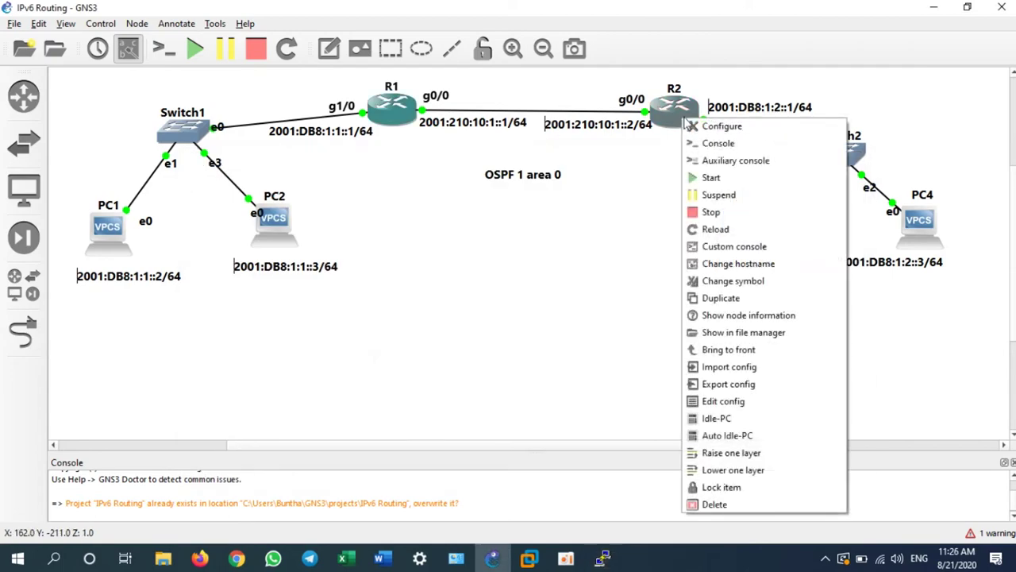
pyautogui.click(727, 147)
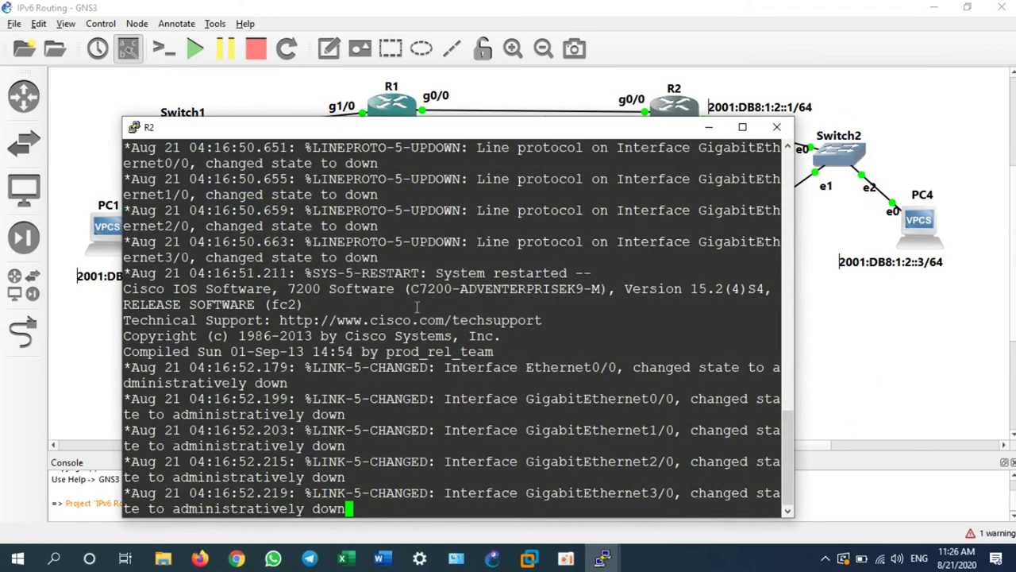
pyautogui.write('en')
pyautogui.press('Return')
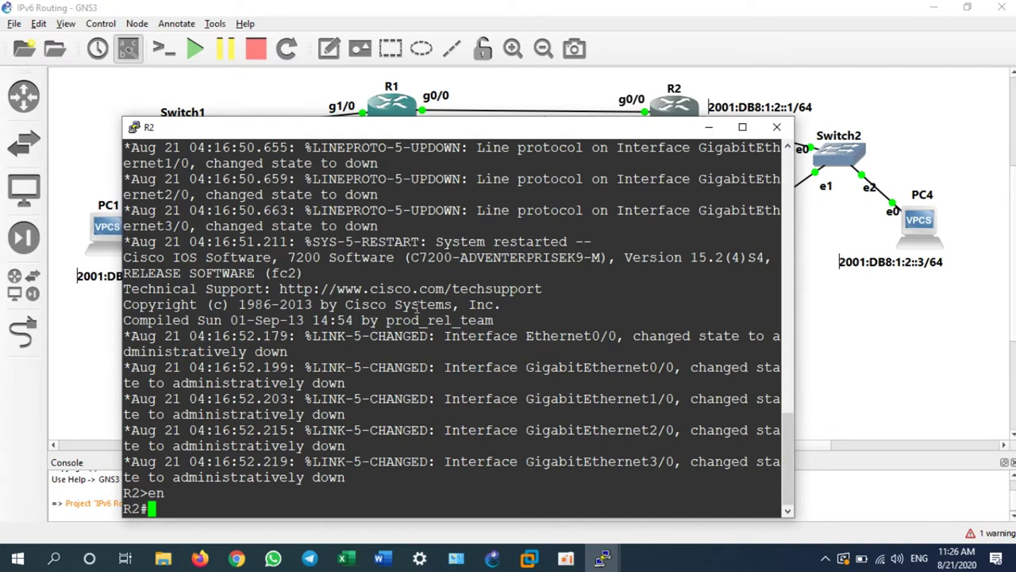
pyautogui.moveTo(520, 118); pyautogui.dragTo(566, 160)
pyautogui.write('en')
pyautogui.press('Return')
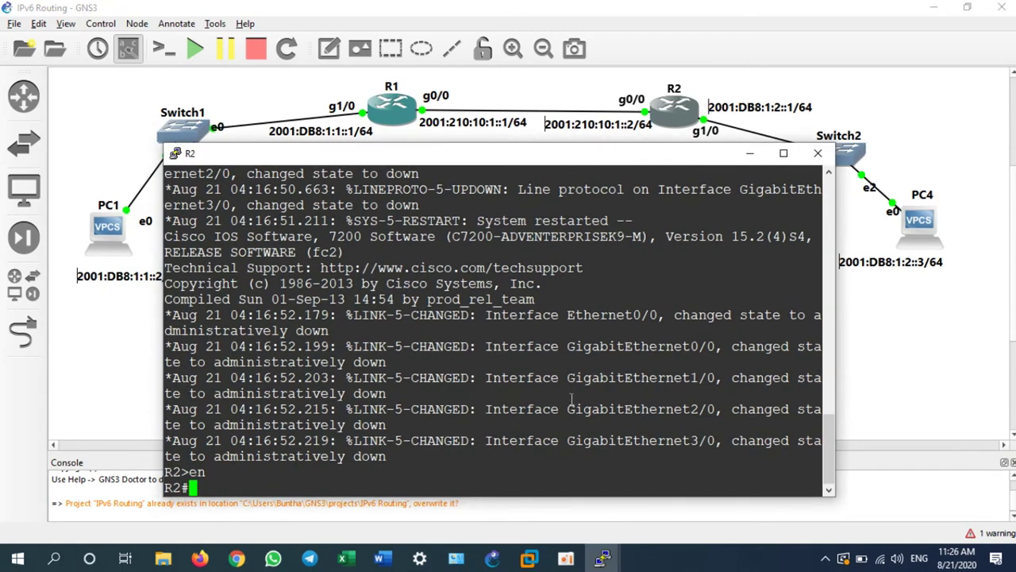
pyautogui.moveTo(576, 496); pyautogui.dragTo(580, 526)
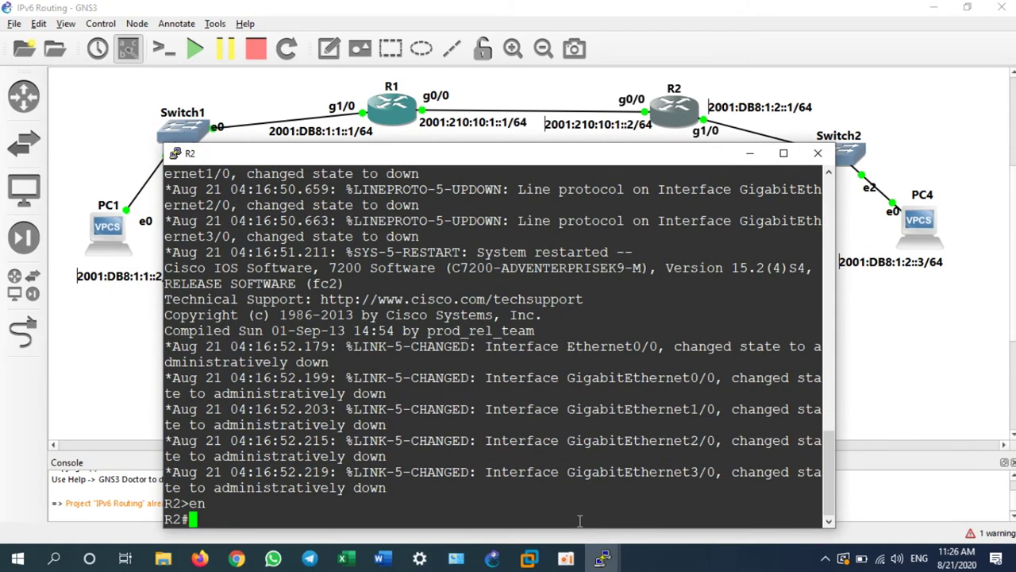
pyautogui.write('conf t')
pyautogui.press('Return')
# Step: Disable console logging on R2 with the command no logging console
pyautogui.write('no')
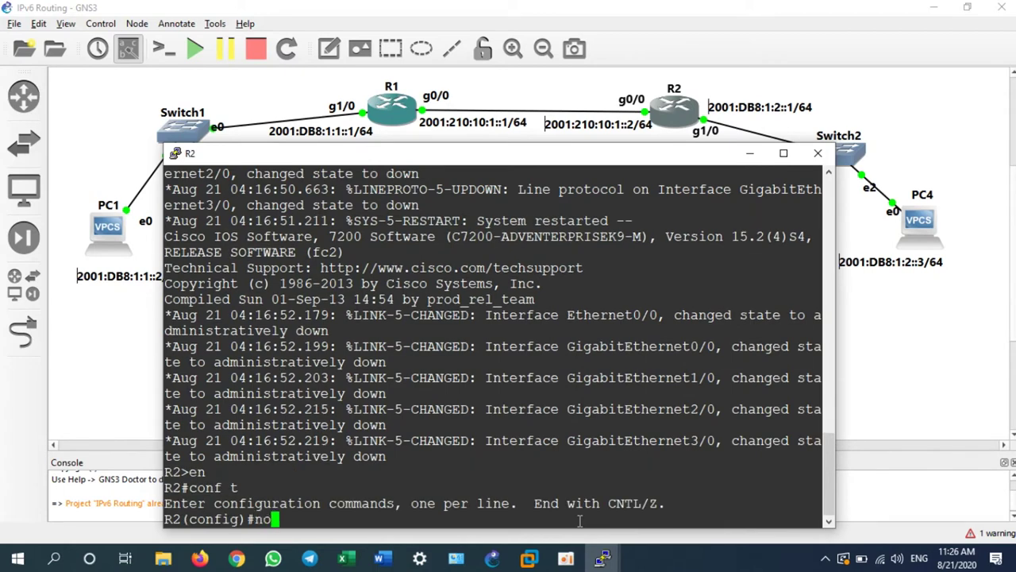
pyautogui.write(' logging ')
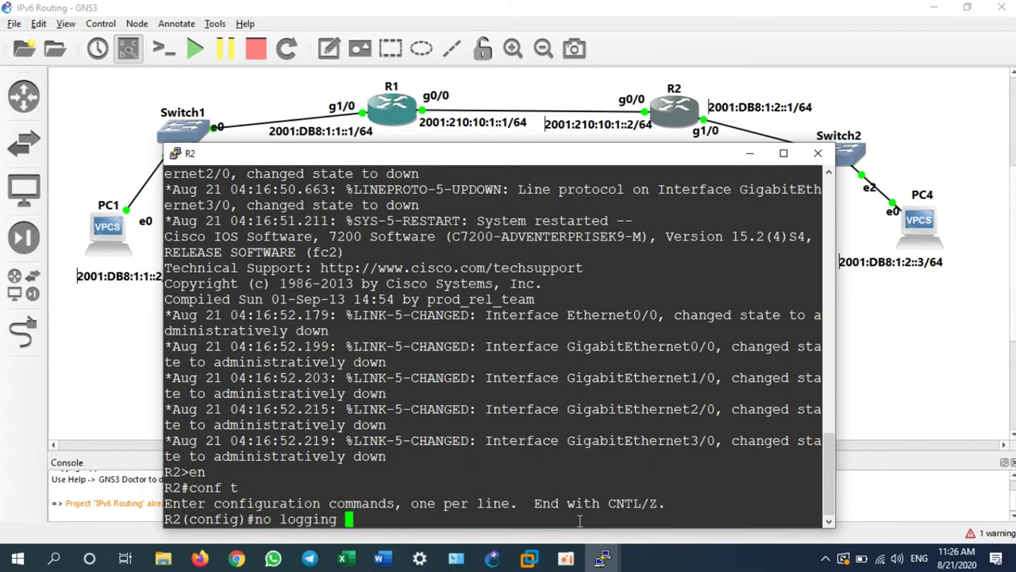
pyautogui.write('console')
pyautogui.press('Return')
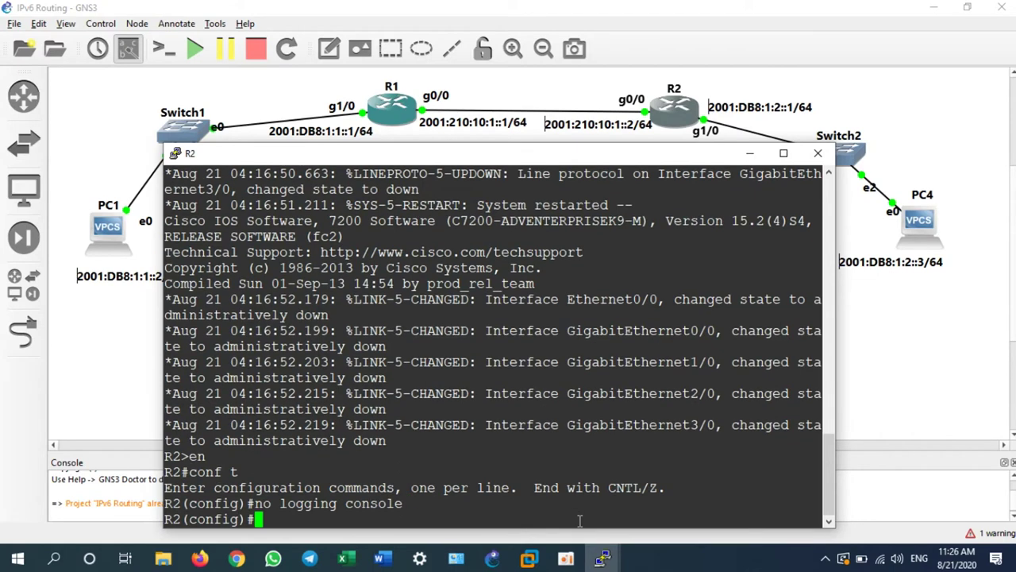
# Step: Enable IPv6 routing on R2 with the command ipv6 unicast-routing
pyautogui.write('ipv6 uni')
pyautogui.press('Tab')
pyautogui.press('Tab')
pyautogui.press('BackSpace')
pyautogui.press('BackSpace')
pyautogui.press('BackSpace')
pyautogui.press('BackSpace')
pyautogui.press('BackSpace')
pyautogui.press('BackSpace')
pyautogui.press('BackSpace')
pyautogui.press('BackSpace')
pyautogui.press('BackSpace')
pyautogui.press('BackSpace')
pyautogui.press('BackSpace')
pyautogui.press('BackSpace')
pyautogui.press('BackSpace')
pyautogui.press('BackSpace')
pyautogui.press('BackSpace')
pyautogui.press('BackSpace')
pyautogui.press('BackSpace')
pyautogui.press('BackSpace')
pyautogui.press('BackSpace')
pyautogui.press('BackSpace')
# Step: Create OSPF process 1 for IPv6 on R2 with router-id 2.2.2.2 and exit router configuration
pyautogui.write('ipv6 ')
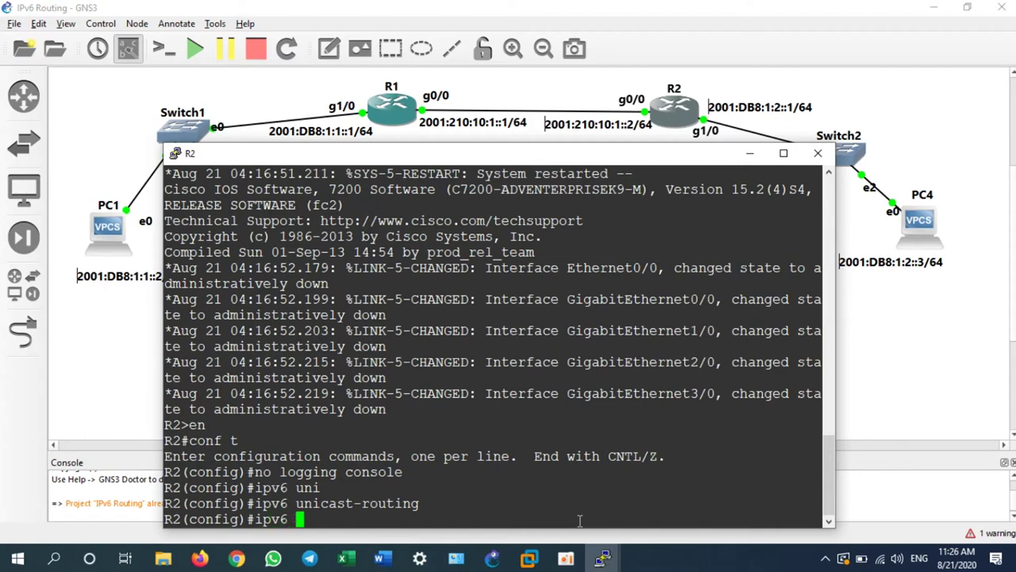
pyautogui.write('router os')
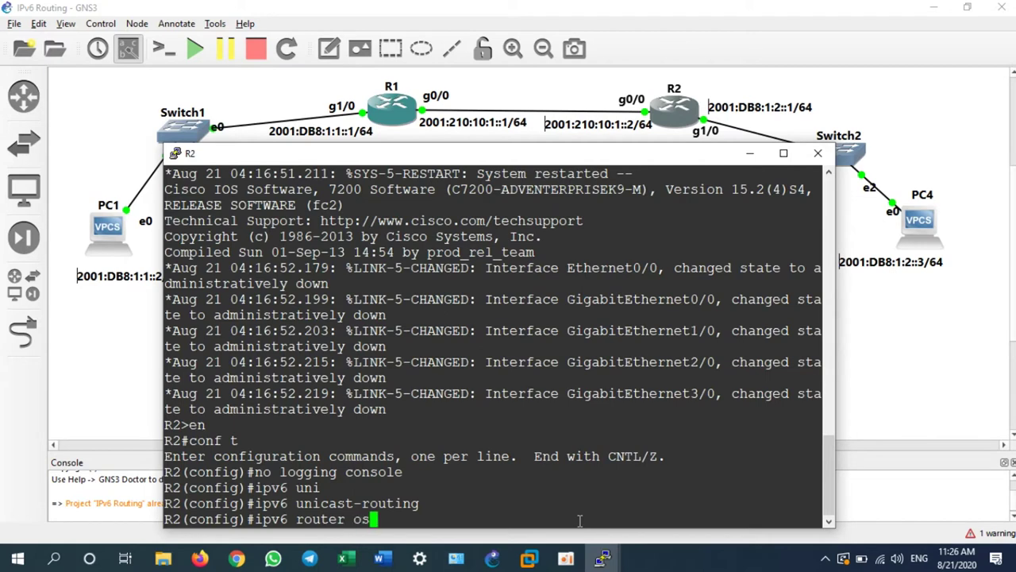
pyautogui.write('pf 1')
pyautogui.press('Return')
pyautogui.write('roou')
pyautogui.press('BackSpace')
pyautogui.press('BackSpace')
pyautogui.write('uter')
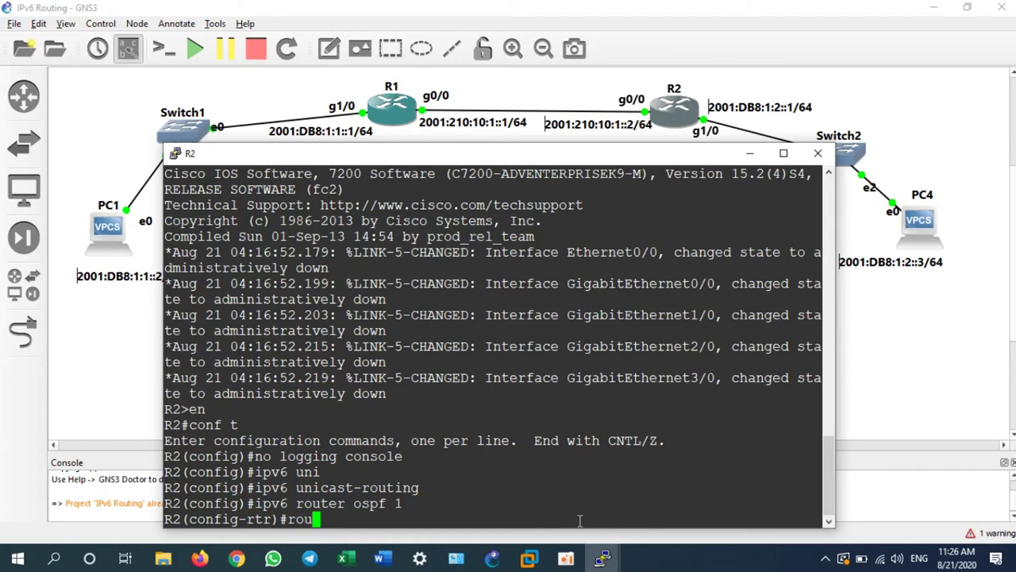
pyautogui.press('BackSpace')
pyautogui.write('-d 2.')
pyautogui.press('BackSpace')
pyautogui.press('BackSpace')
pyautogui.press('BackSpace')
pyautogui.press('BackSpace')
pyautogui.write('id 2.2.2.2')
pyautogui.press('Return')
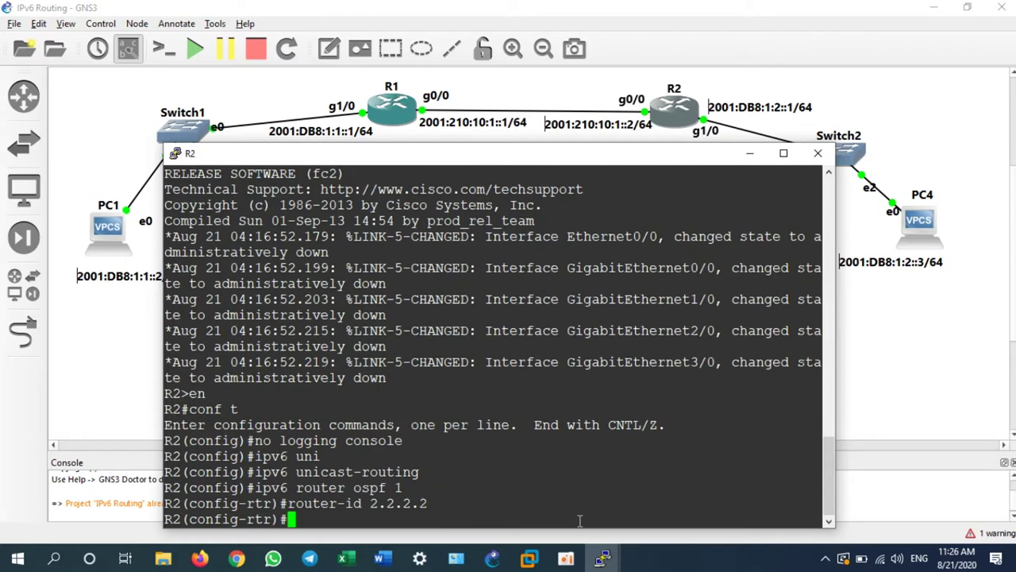
pyautogui.write('exit')
pyautogui.press('Return')
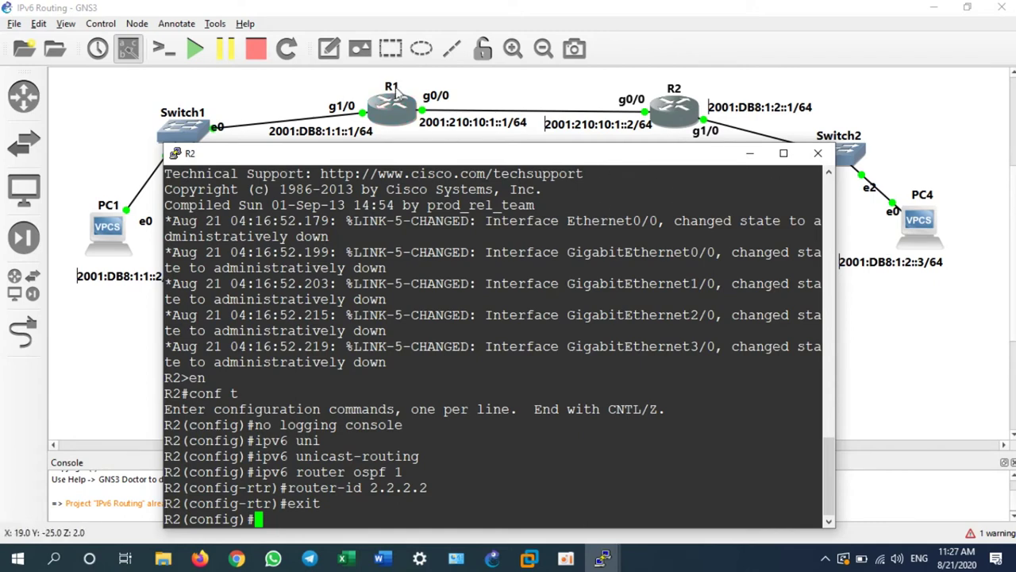
# Step: Assign IPv6 address 2001:210:10:1::2/64 to R2's interface g0/0
pyautogui.write('int')
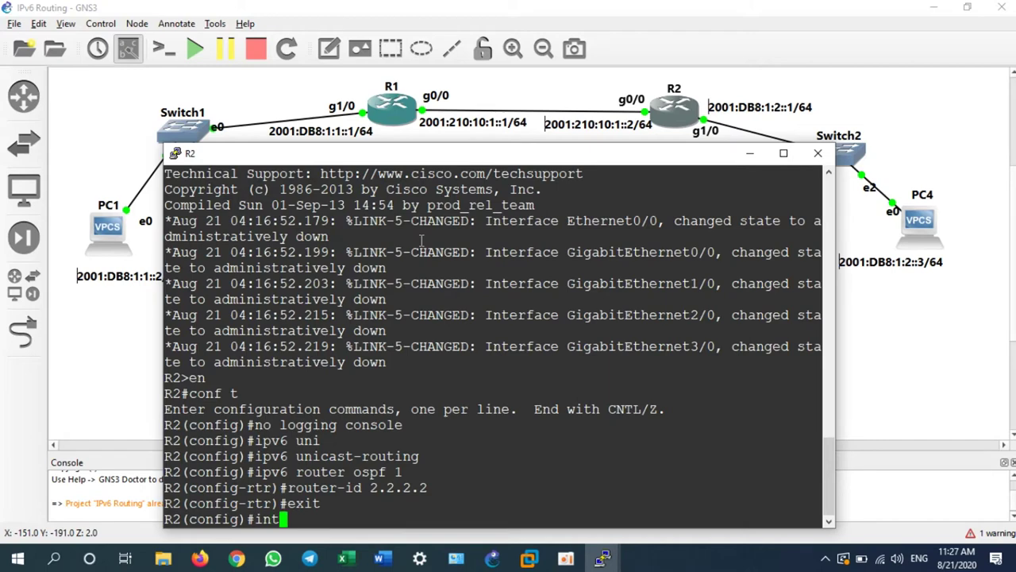
pyautogui.write(' g0/0')
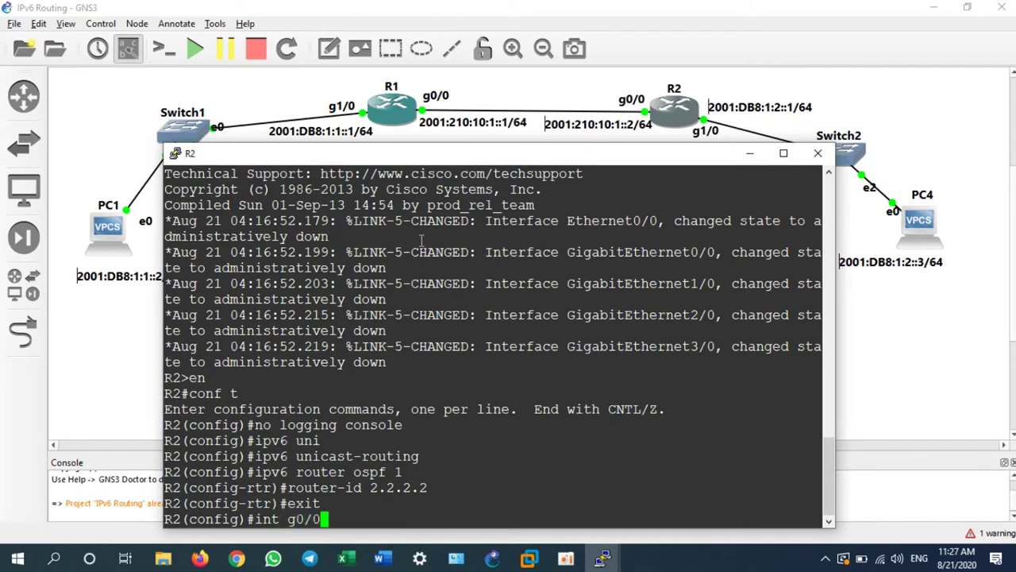
pyautogui.press('Return')
pyautogui.write('ipv')
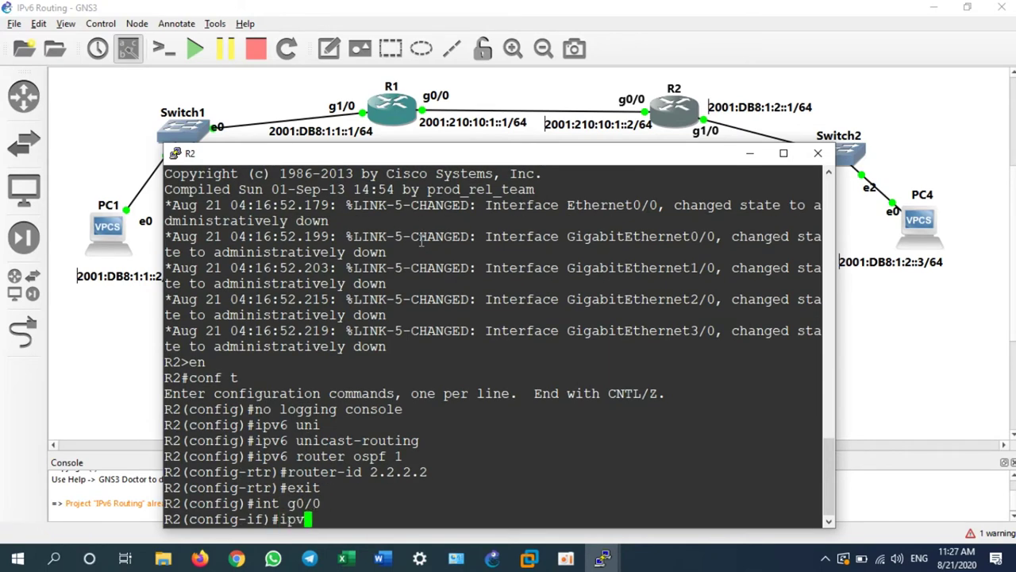
pyautogui.write('6 addres')
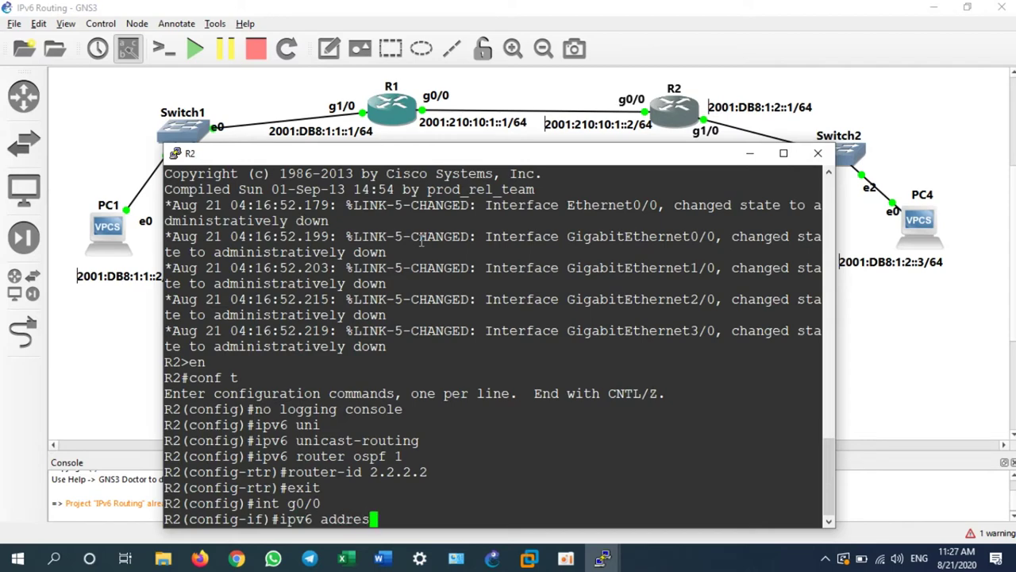
pyautogui.write('s 2001:2')
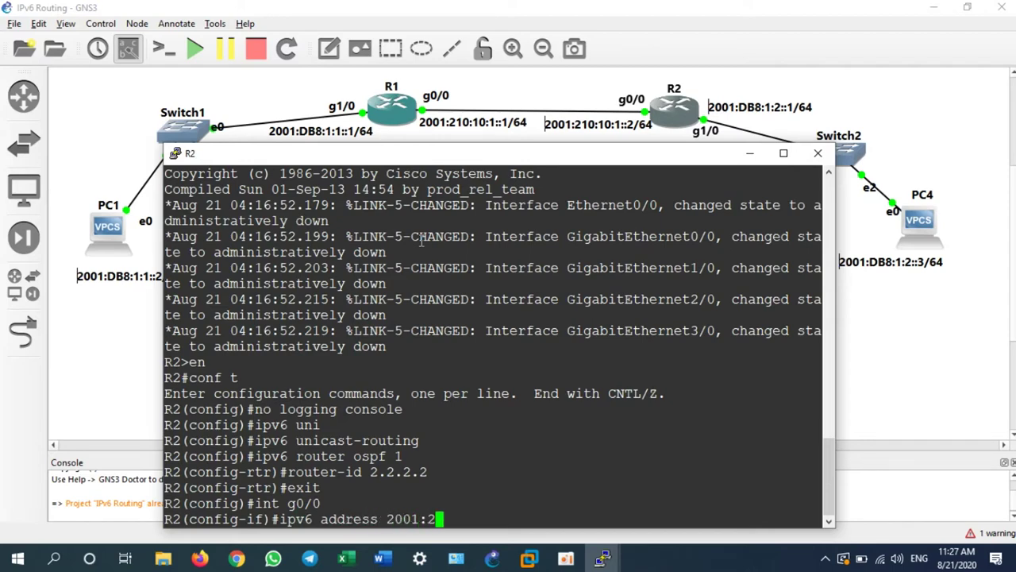
pyautogui.write('10:10:1::2')
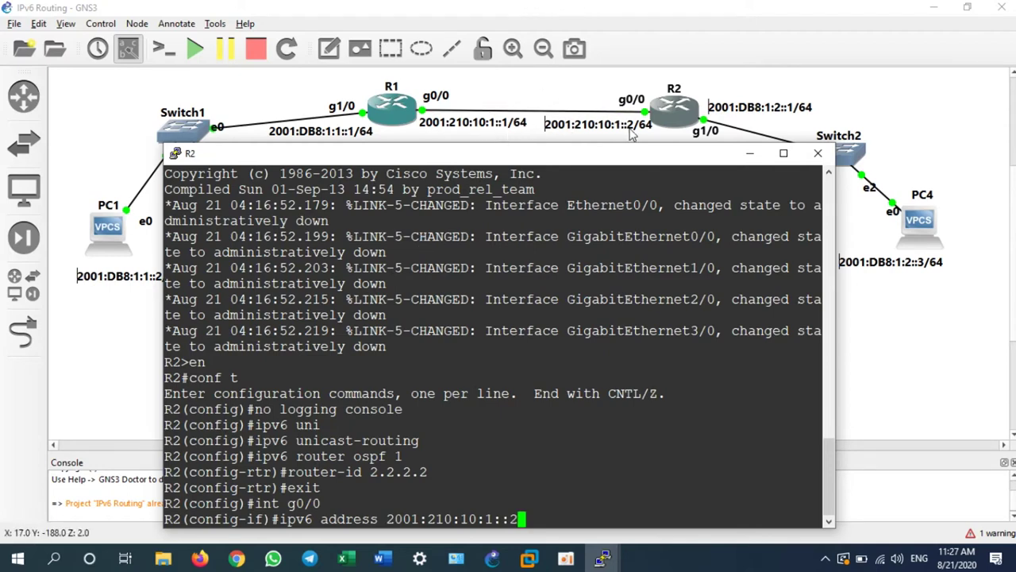
pyautogui.write('/64')
pyautogui.press('Return')
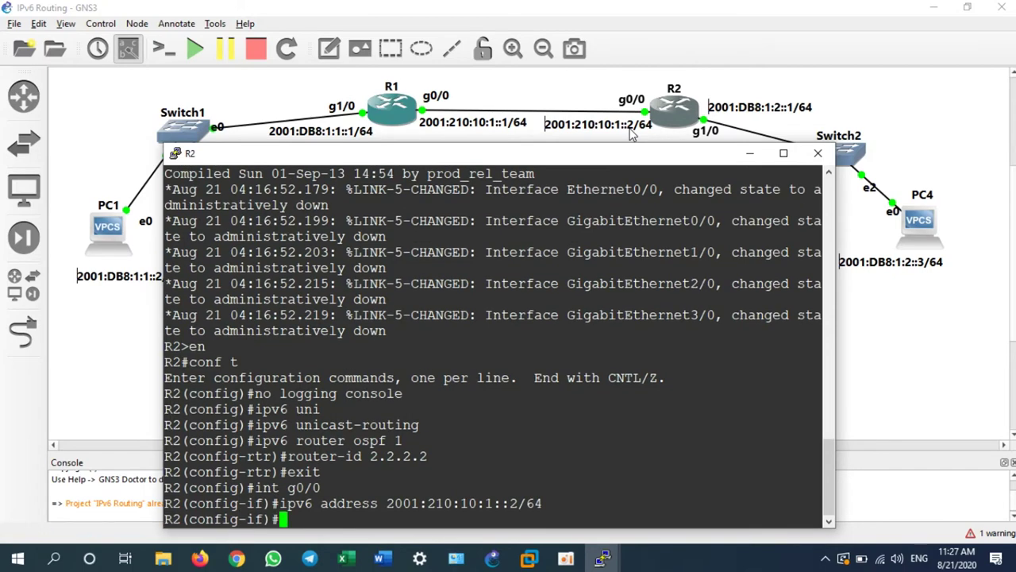
# Step: Enable OSPF 1 area 0 for IPv6 on R2's g0/0 and bring the interface up with no shut
pyautogui.write('ipv6 ospf 1 are')
pyautogui.press('BackSpace')
pyautogui.press('BackSpace')
pyautogui.press('BackSpace')
pyautogui.press('BackSpace')
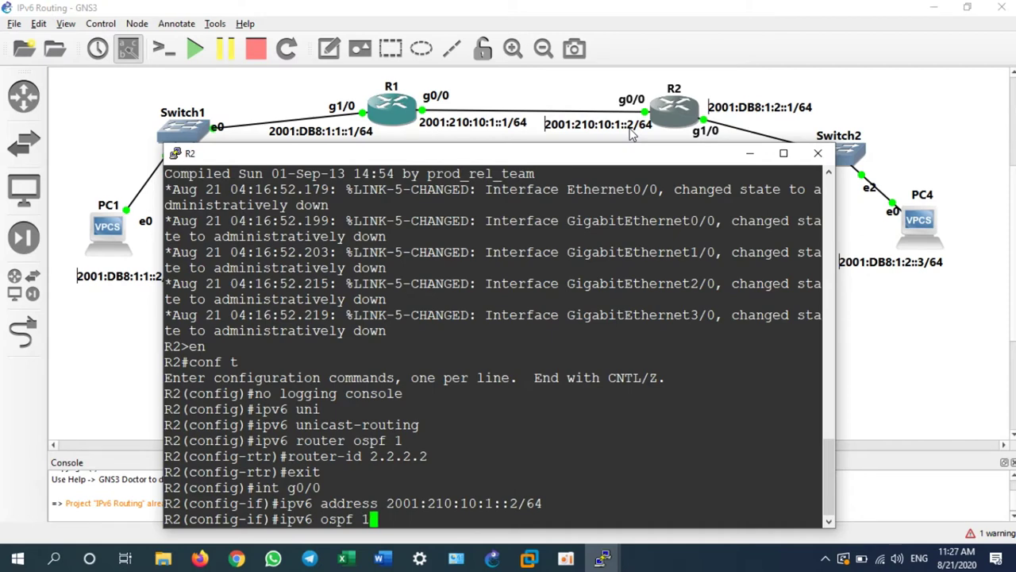
pyautogui.write('area 0')
pyautogui.press('Return')
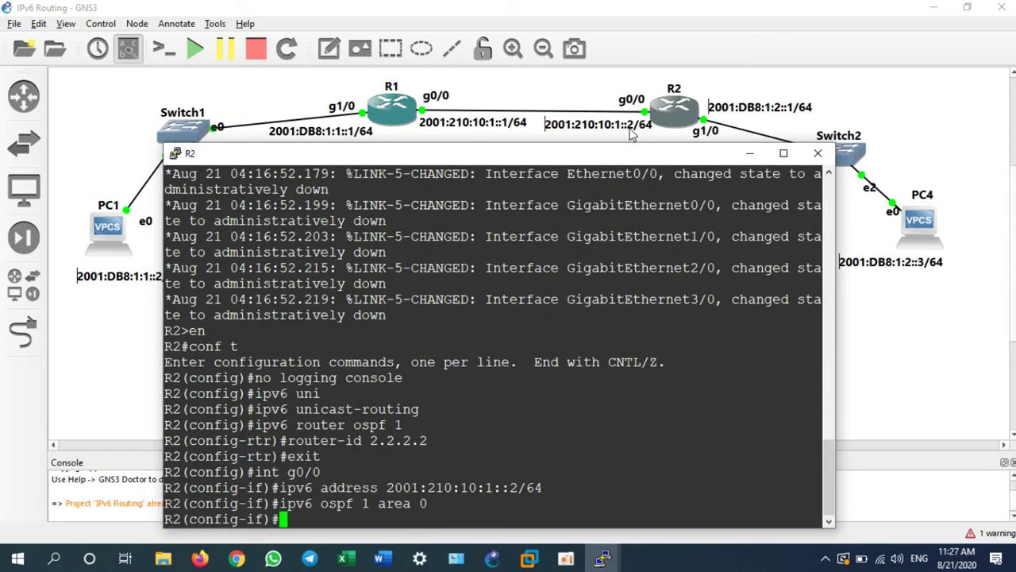
pyautogui.write('no shut')
pyautogui.press('Return')
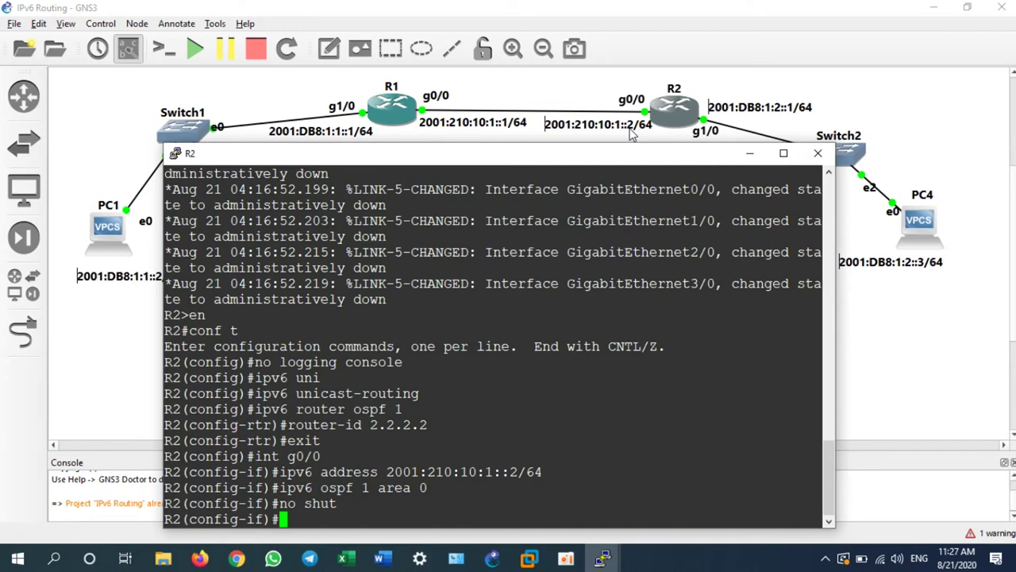
# Step: Assign IPv6 address 2001:DB8:1:2::1/64 to R2's interface g1/0
pyautogui.write('int g1/0')
pyautogui.press('Return')
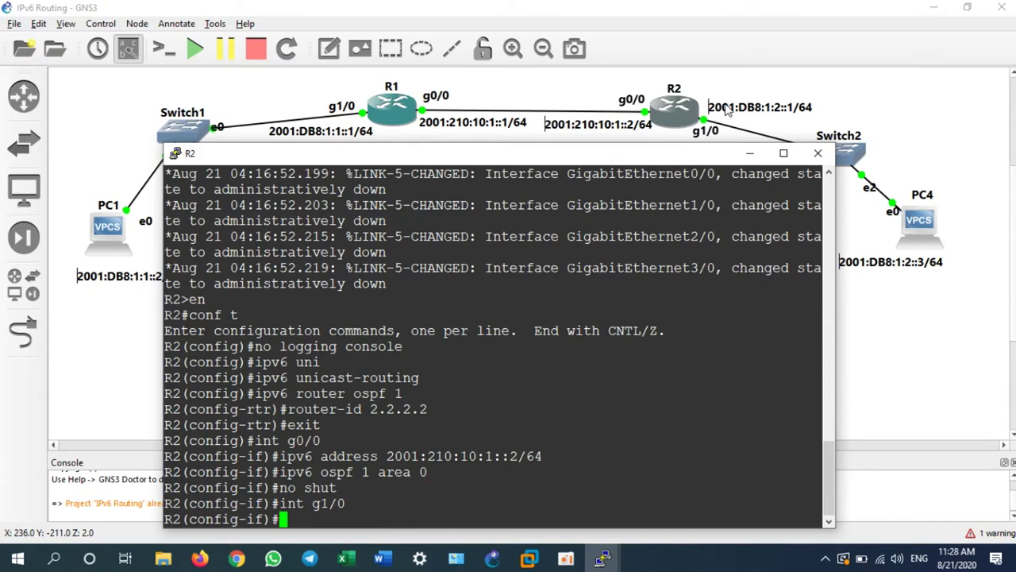
pyautogui.write('ipv6 add')
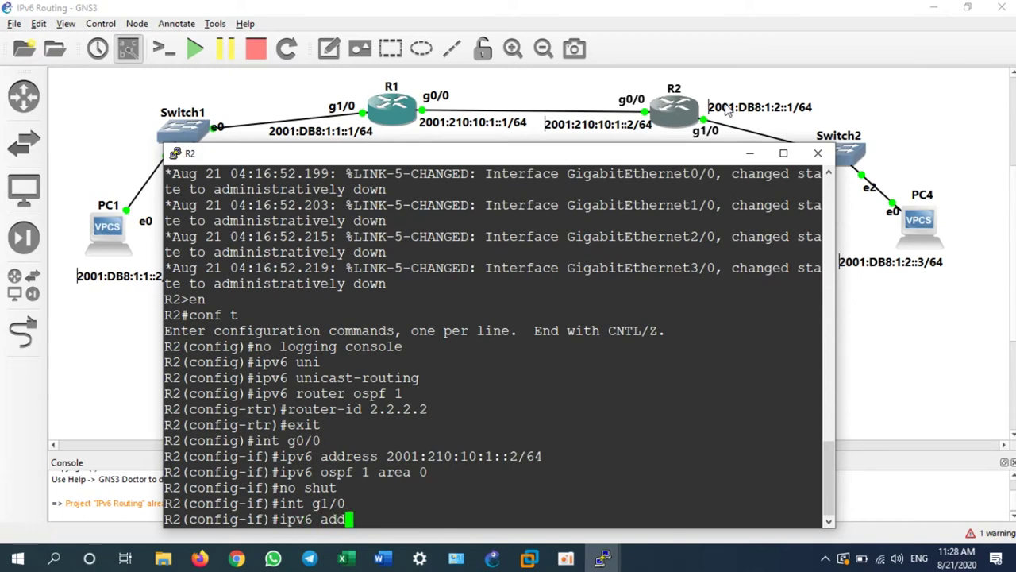
pyautogui.write('ress 20')
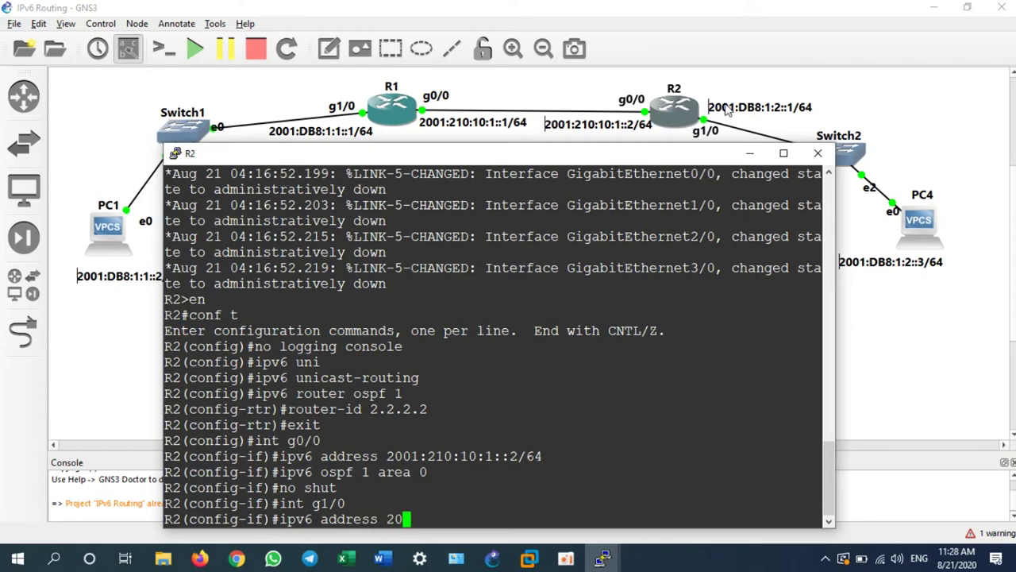
pyautogui.write('01:DB')
pyautogui.write('8')
pyautogui.write(':')
pyautogui.write('1:')
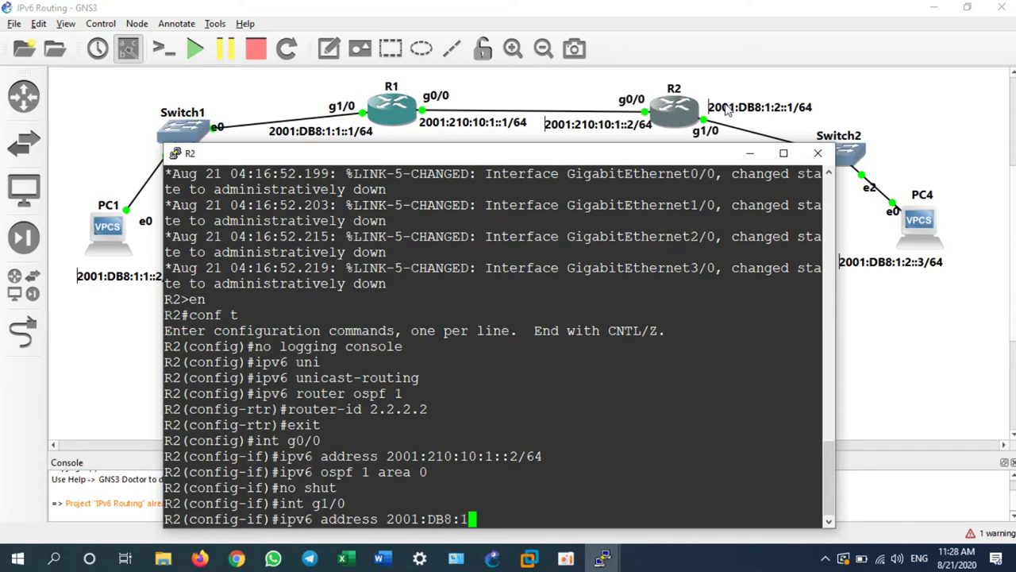
pyautogui.write('2::1/64')
pyautogui.press('Return')
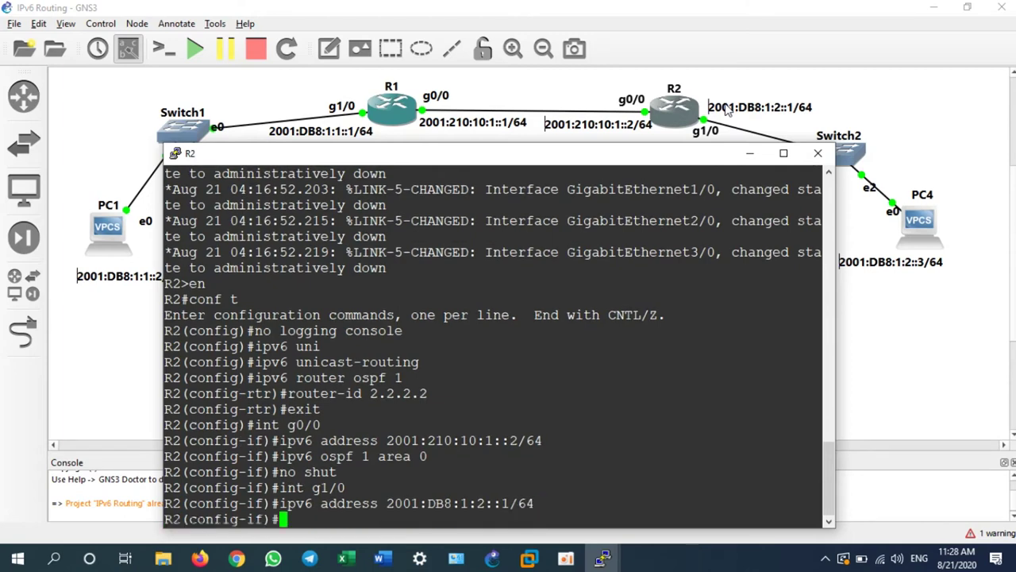
# Step: Enable OSPF 1 area 0 for IPv6 on R2's g1/0 and bring the interface up with no shut
pyautogui.write('ipv6')
pyautogui.write('ospf 1')
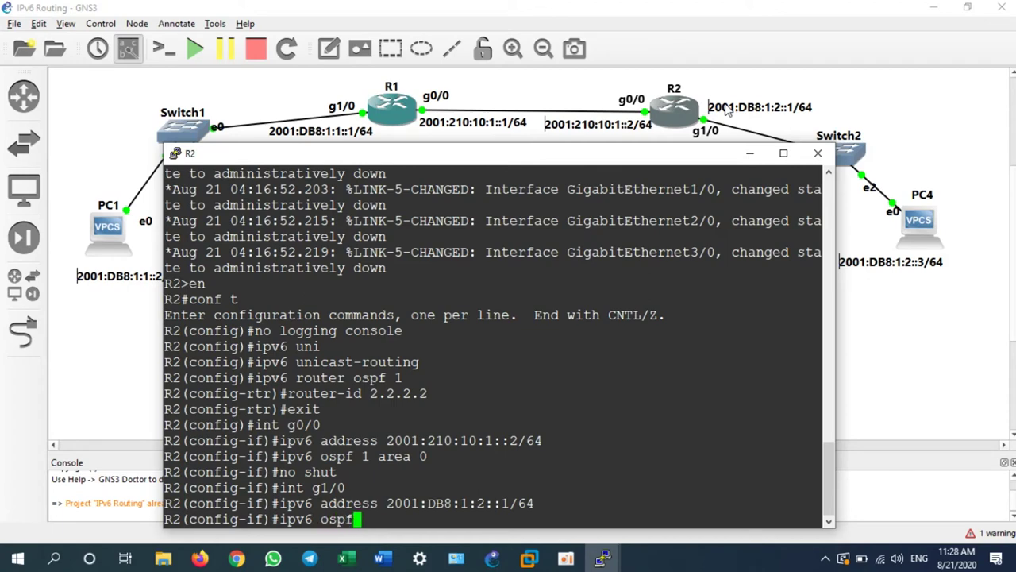
pyautogui.write('a 0')
pyautogui.press('Return')
pyautogui.write('no shut')
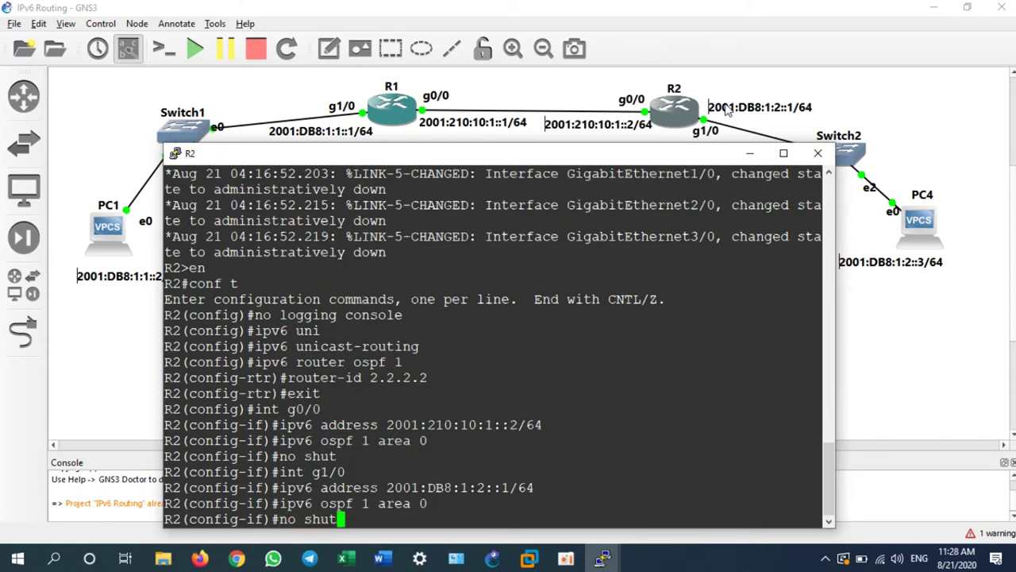
pyautogui.press('Return')
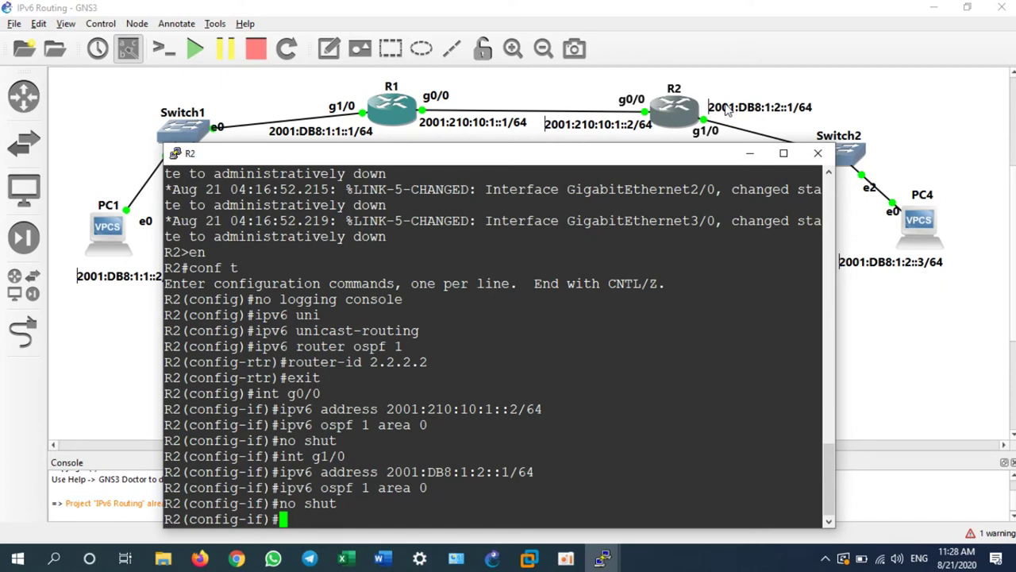
# Step: Leave R2's configuration mode with end and save the configuration with wr, confirming the NVRAM overwrite
pyautogui.write('end')
pyautogui.press('Return')
pyautogui.write('wr')
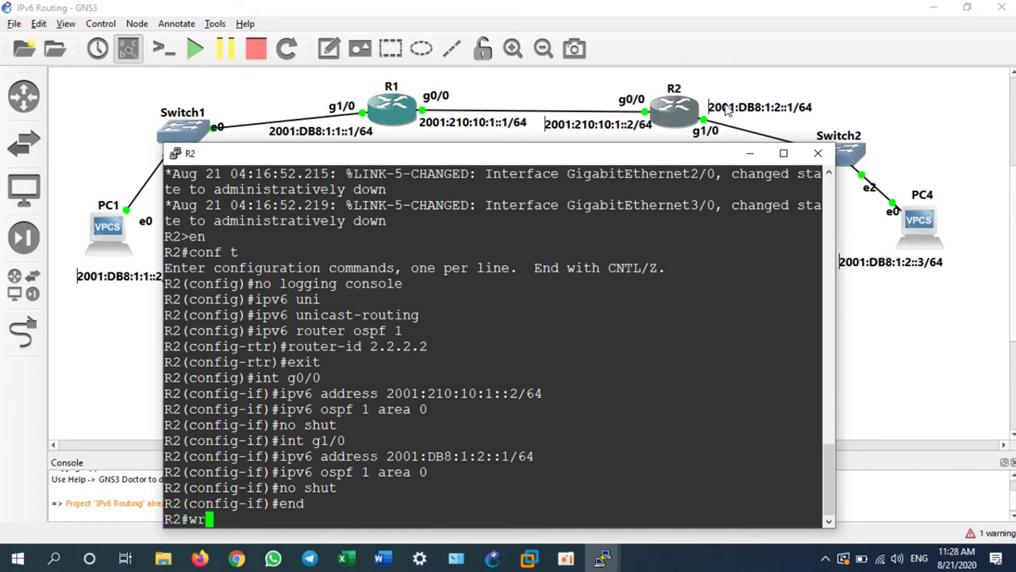
pyautogui.press('Return')
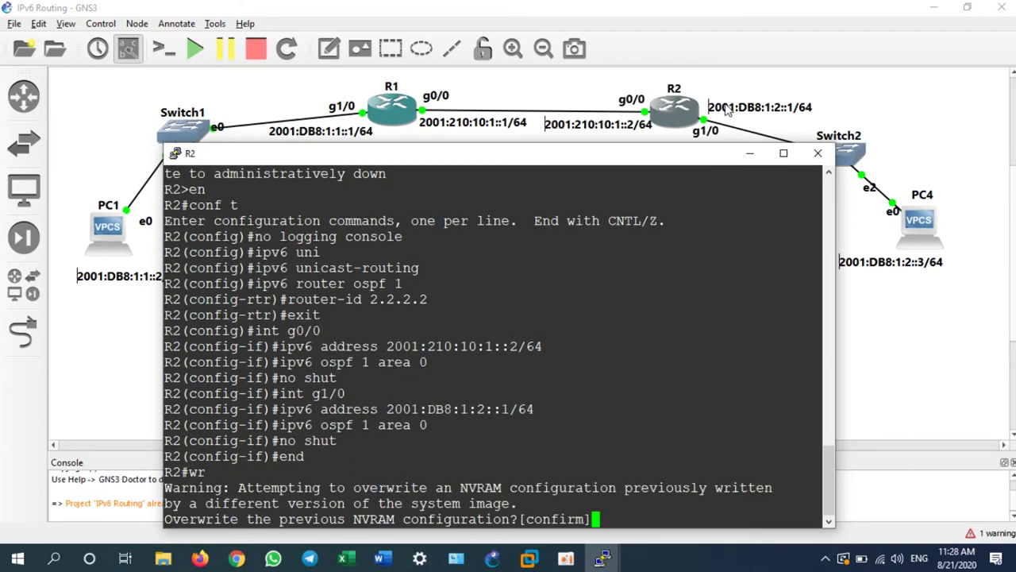
pyautogui.press('Return')
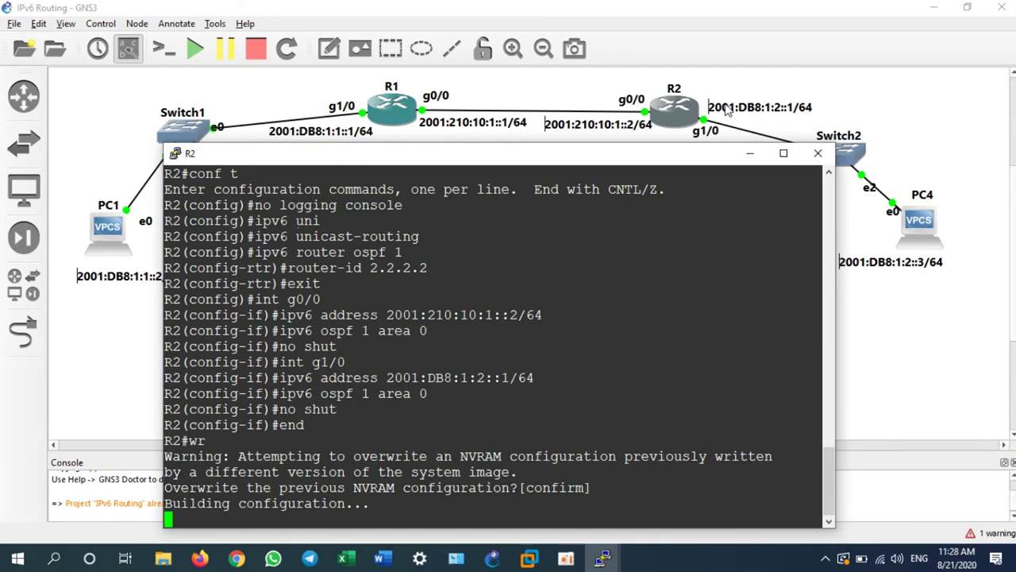
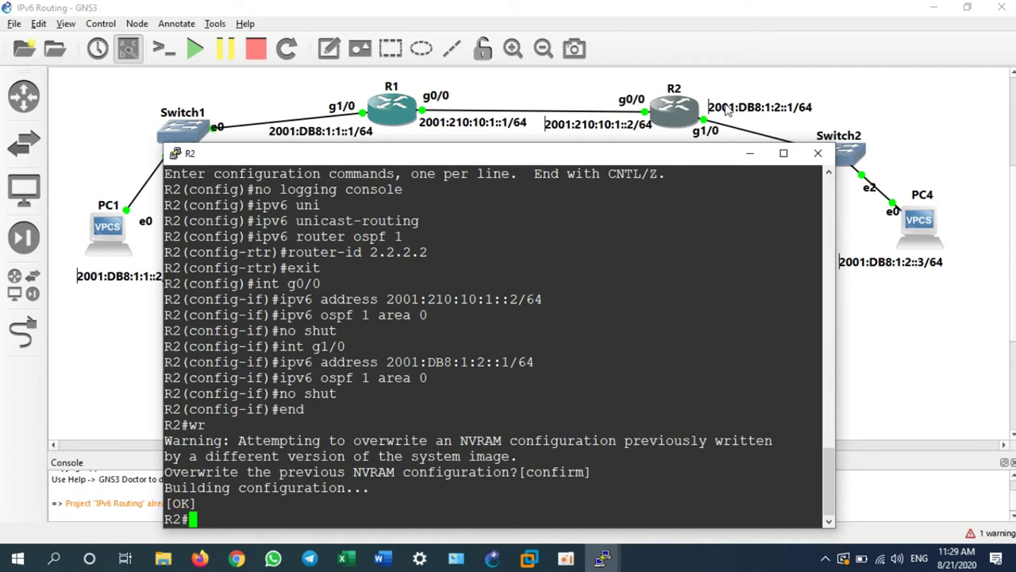
# Step: Return to the topology and shift PC1's address label 2001:DB8:1:1::2/64 slightly so it sits centred beneath PC1
pyautogui.click(457, 6)
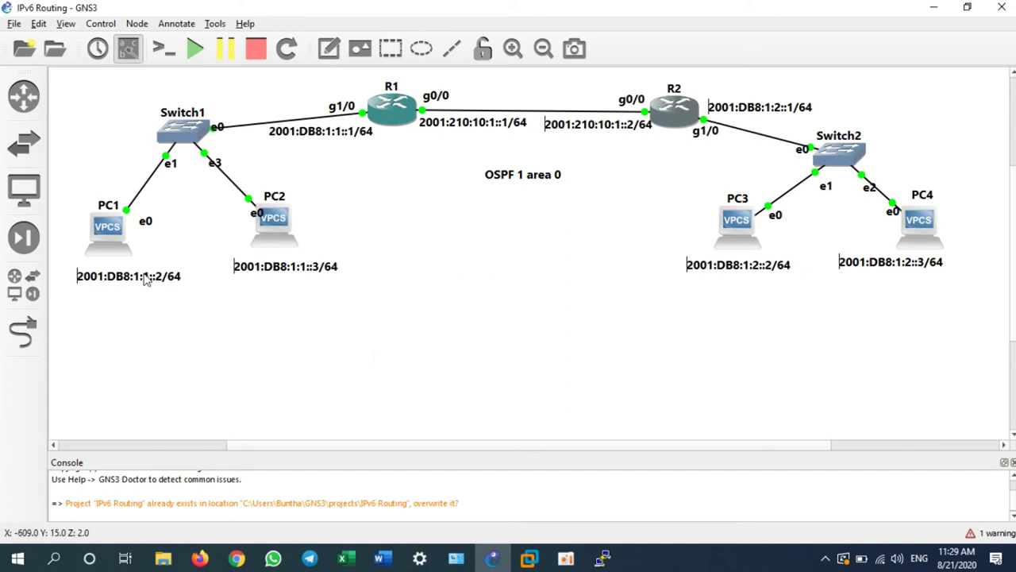
pyautogui.moveTo(146, 278); pyautogui.dragTo(133, 275)
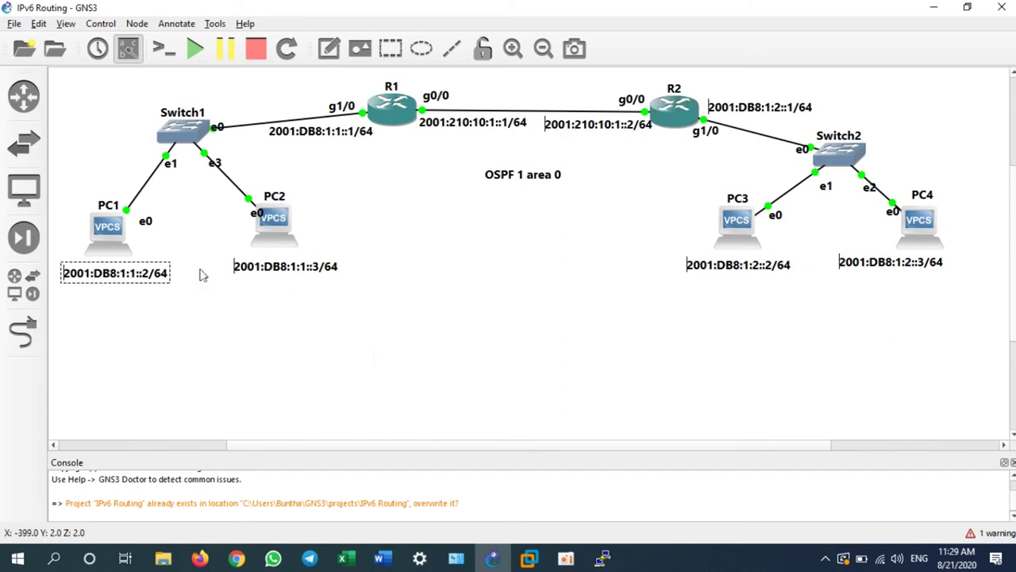
# Step: Open PC1's console, move its window clear of PC1, and assign the address 2001:DB8:1:1::2/64 with the ip command
pyautogui.rightClick(111, 244)
pyautogui.click(143, 25)
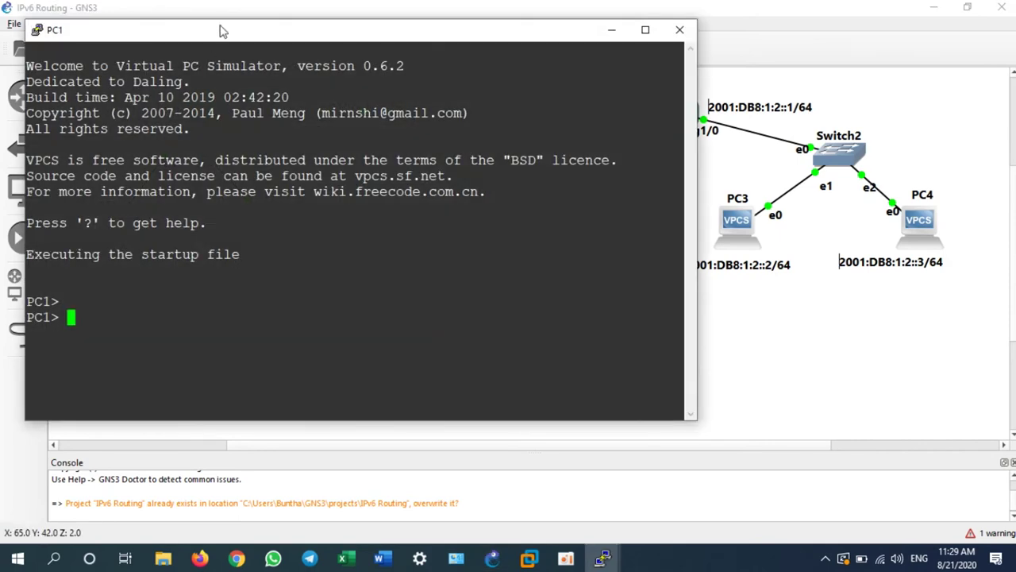
pyautogui.moveTo(229, 24); pyautogui.dragTo(427, 105)
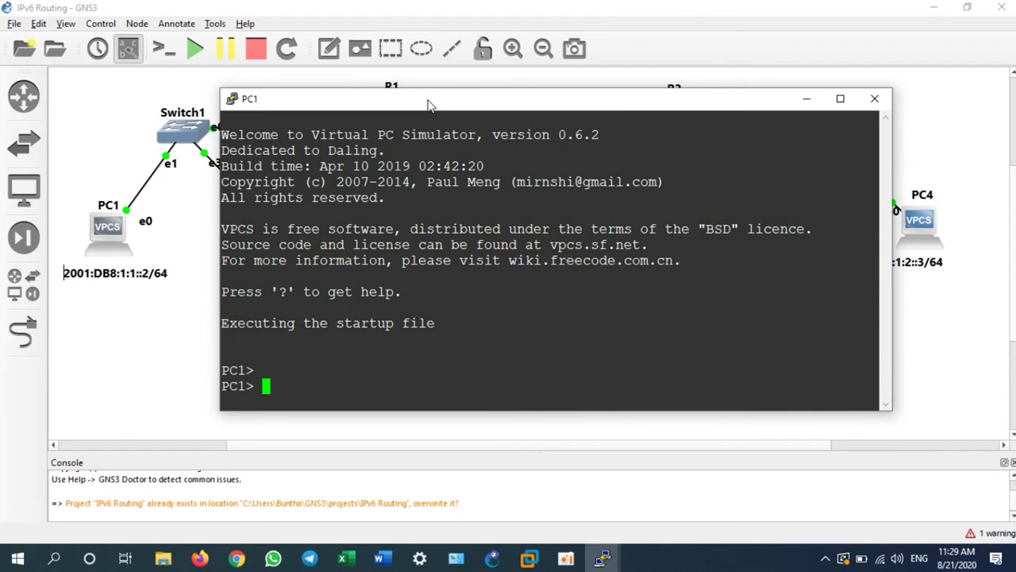
pyautogui.write('ip')
pyautogui.write('2001:DB8')
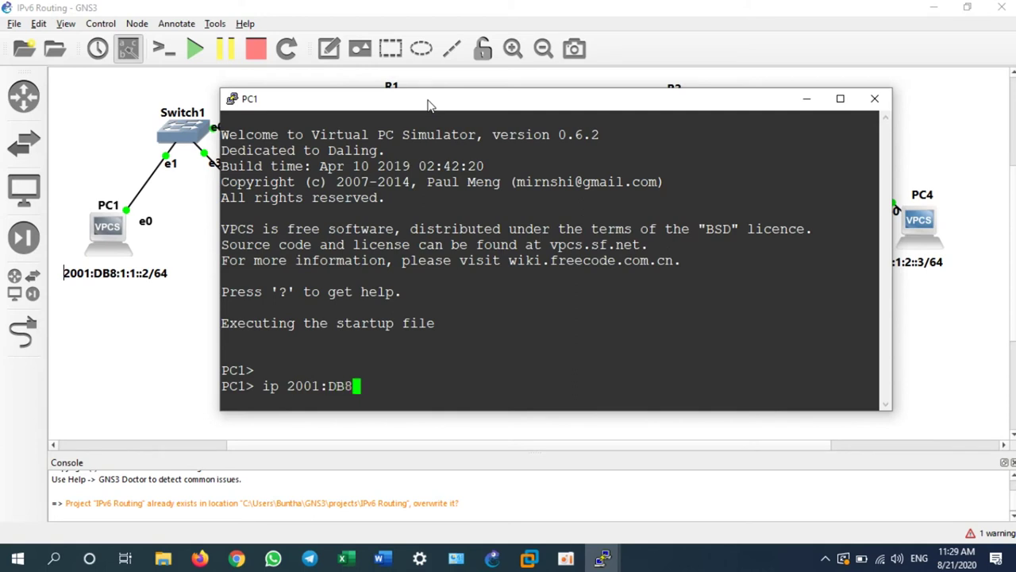
pyautogui.write(':1:1::2/64')
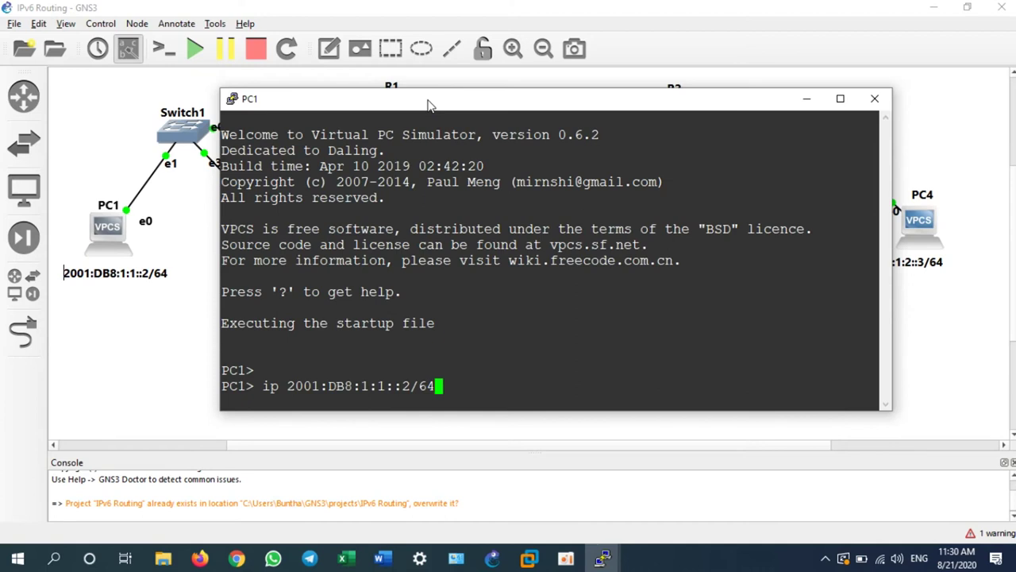
pyautogui.press('Return')
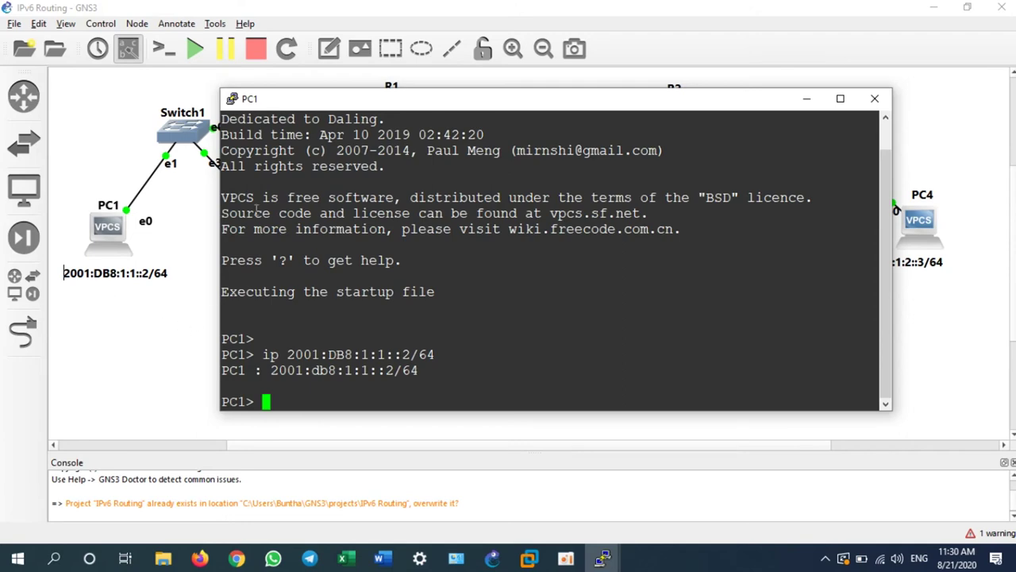
# Step: Open PC2's console, move its window clear of PC2, and assign the address 2001:db8:1:1::3/64 with the ip command
pyautogui.click(177, 325)
pyautogui.rightClick(270, 221)
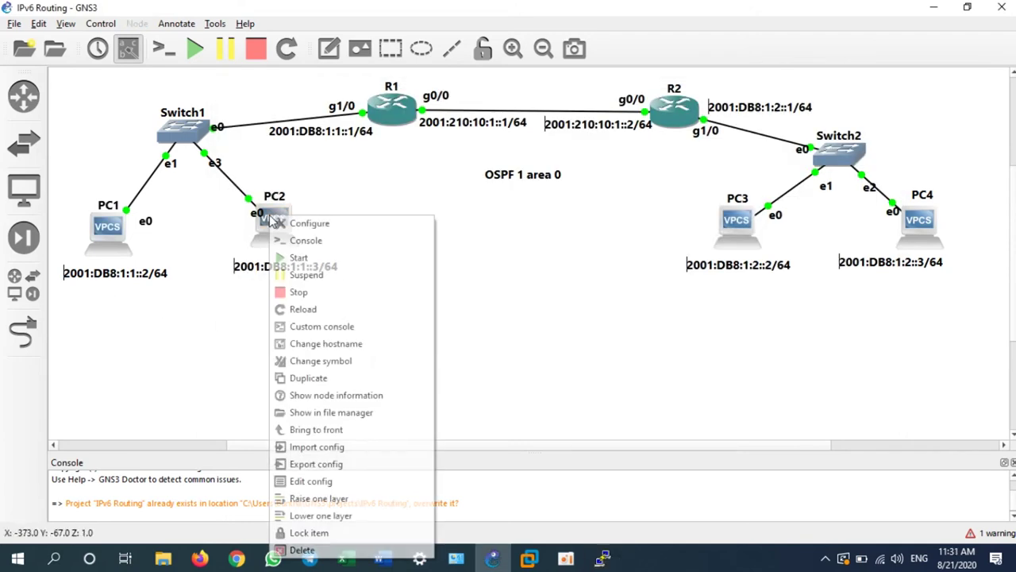
pyautogui.click(317, 240)
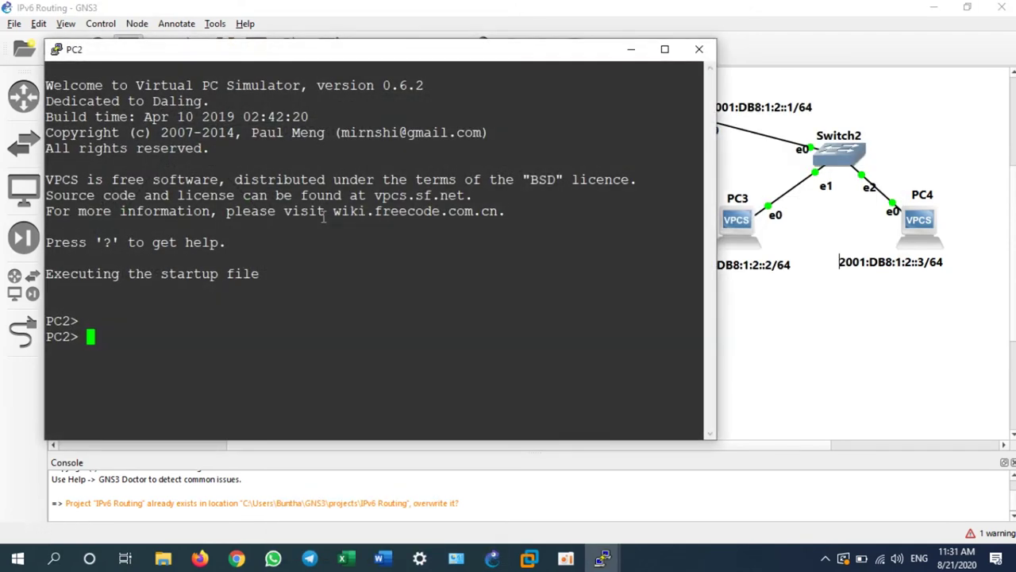
pyautogui.write('ip')
pyautogui.moveTo(310, 60); pyautogui.dragTo(633, 59)
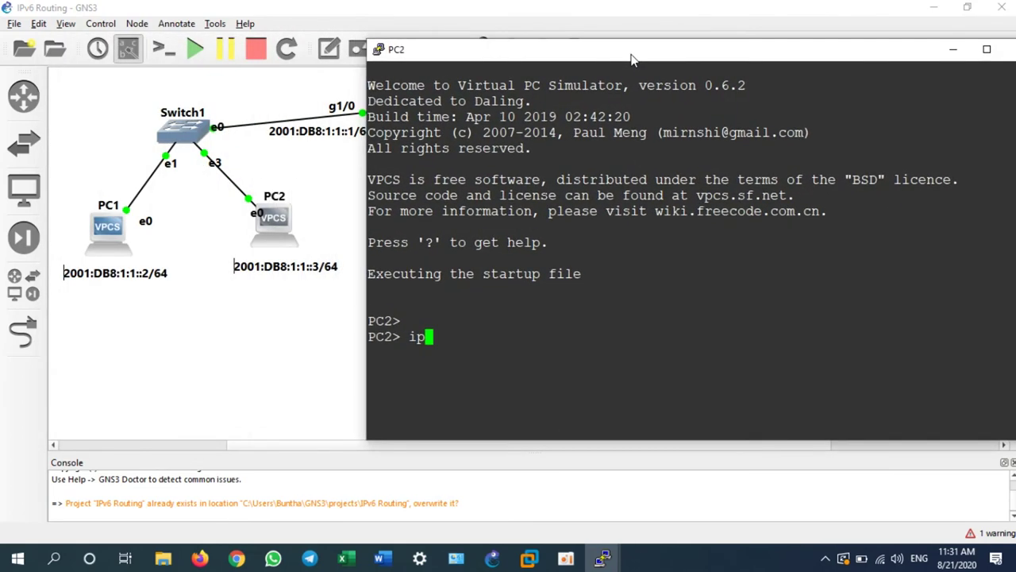
pyautogui.write('2001:db8:')
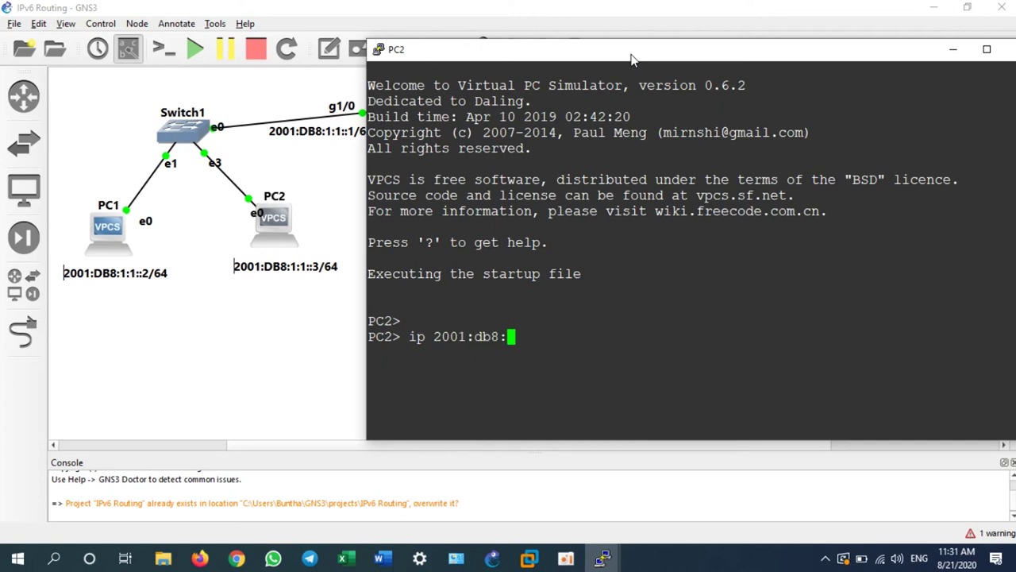
pyautogui.write('1:1::3/64')
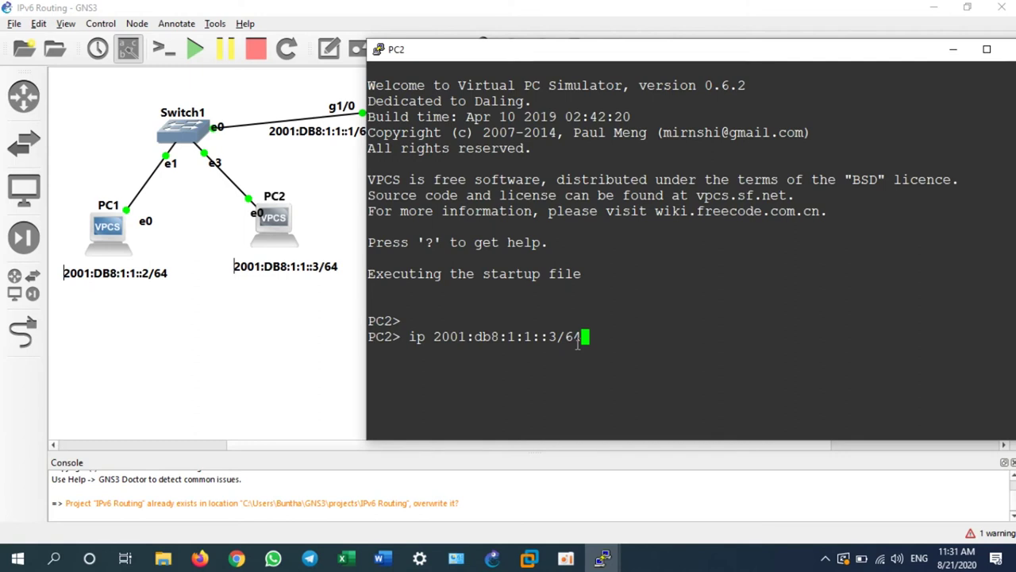
pyautogui.press('Return')
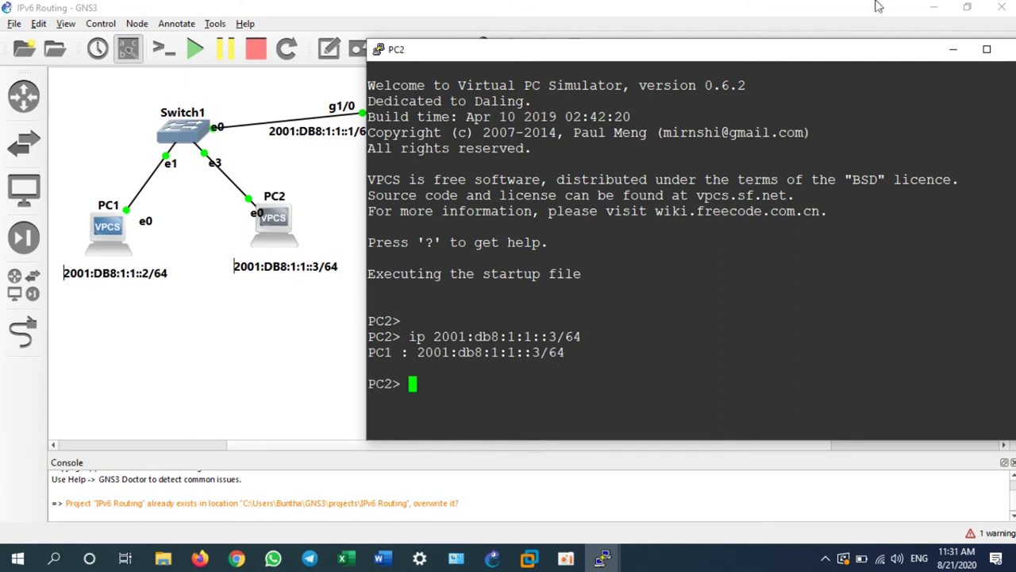
# Step: Open PC3's console, move its window clear of PC3, and assign the address 2001:db8:1:2::2/64 with the ip command
pyautogui.moveTo(866, 54); pyautogui.dragTo(522, 47)
pyautogui.rightClick(746, 243)
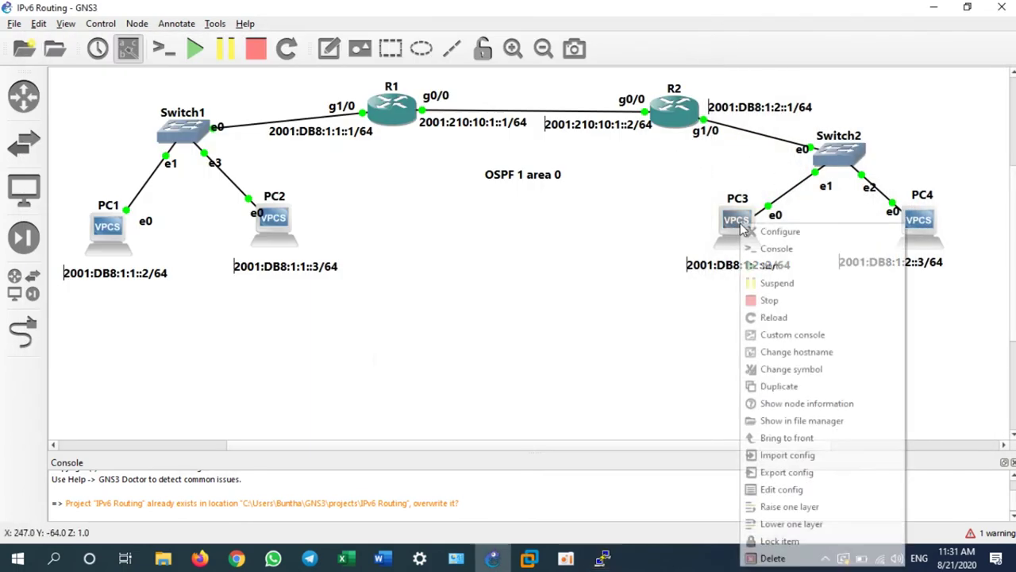
pyautogui.click(758, 249)
pyautogui.moveTo(535, 79); pyautogui.dragTo(488, 82)
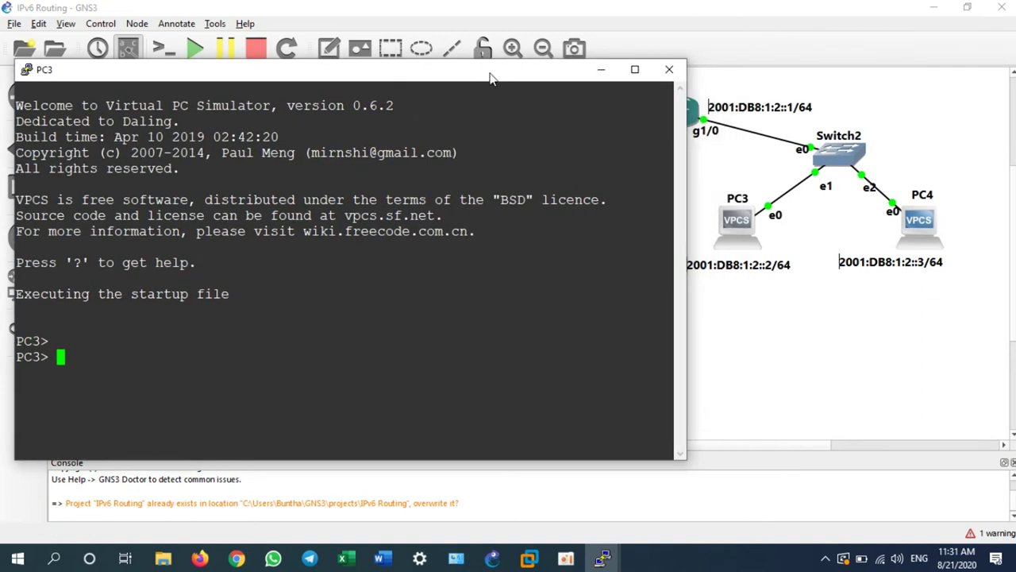
pyautogui.write('ip 2001:db')
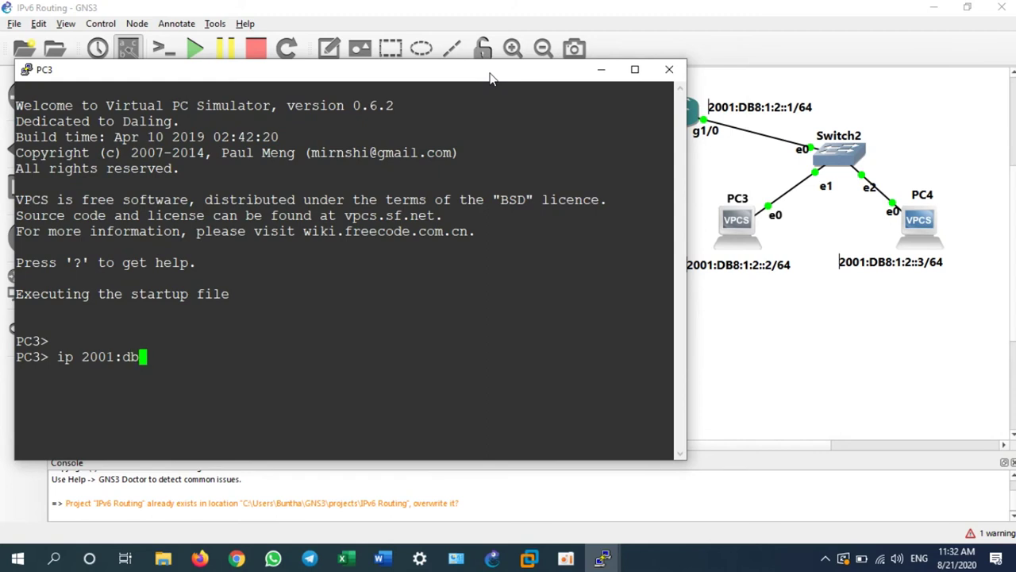
pyautogui.write('8:1:2::2/64')
pyautogui.press('Return')
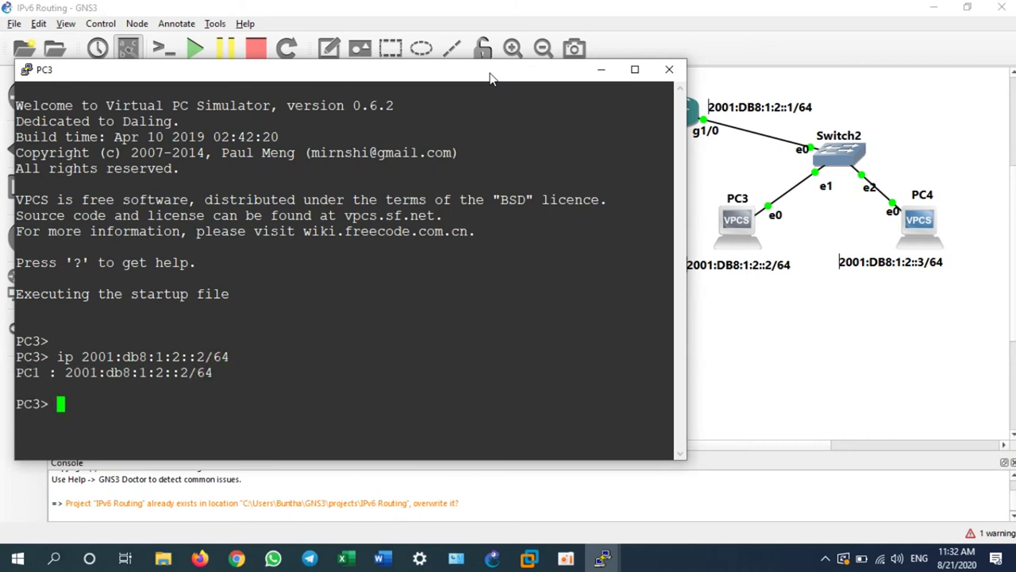
# Step: Open PC4's console and try to assign the address as 2001db8:1:2::3/64 with the ip command
pyautogui.rightClick(934, 240)
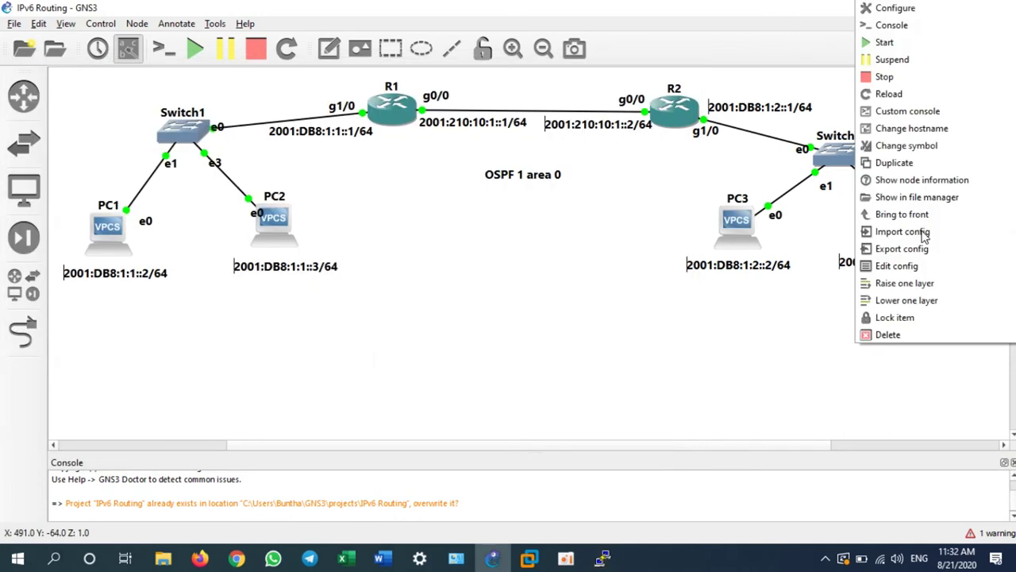
pyautogui.click(889, 24)
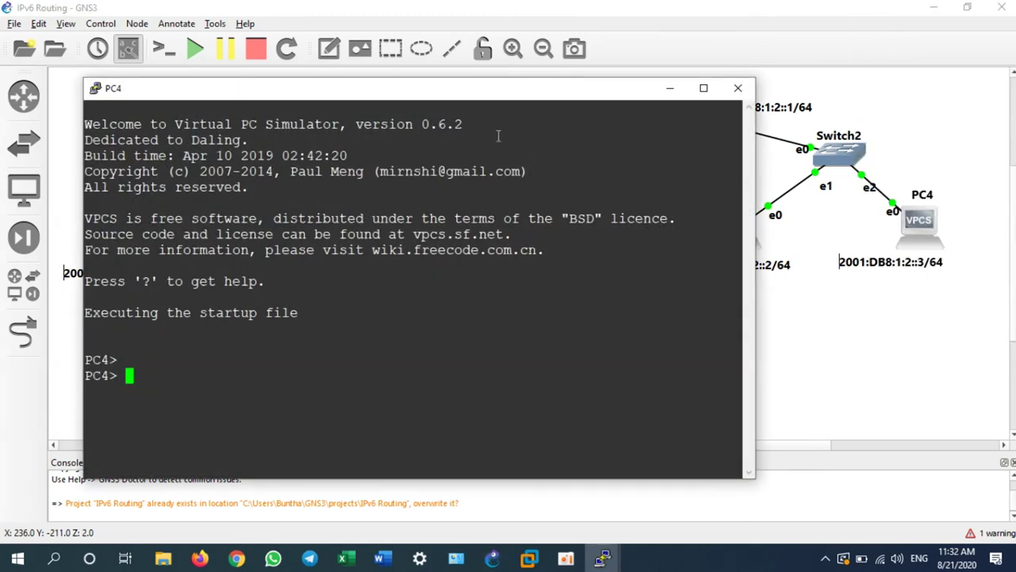
pyautogui.write('ip ')
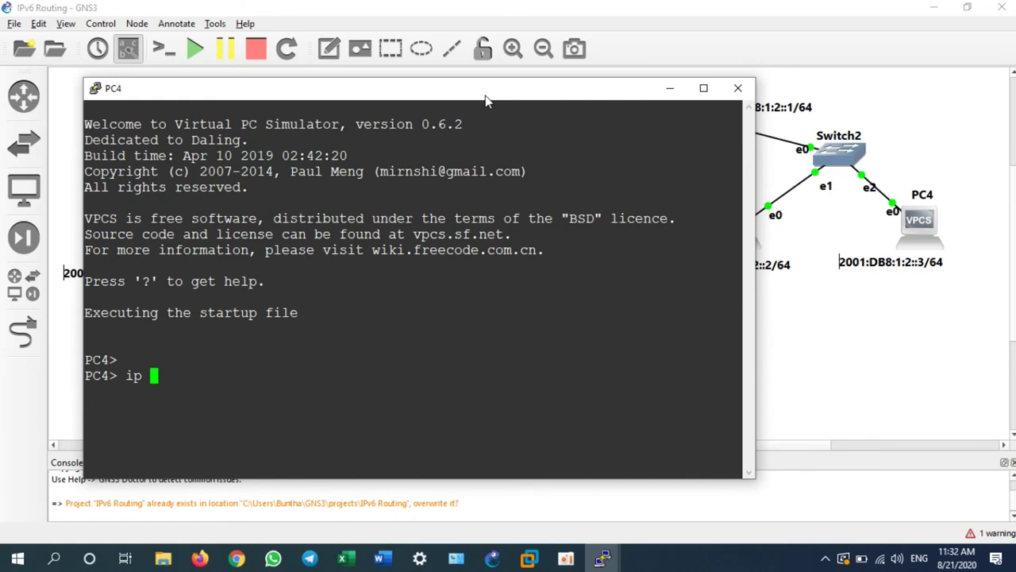
pyautogui.write('2001db8:1')
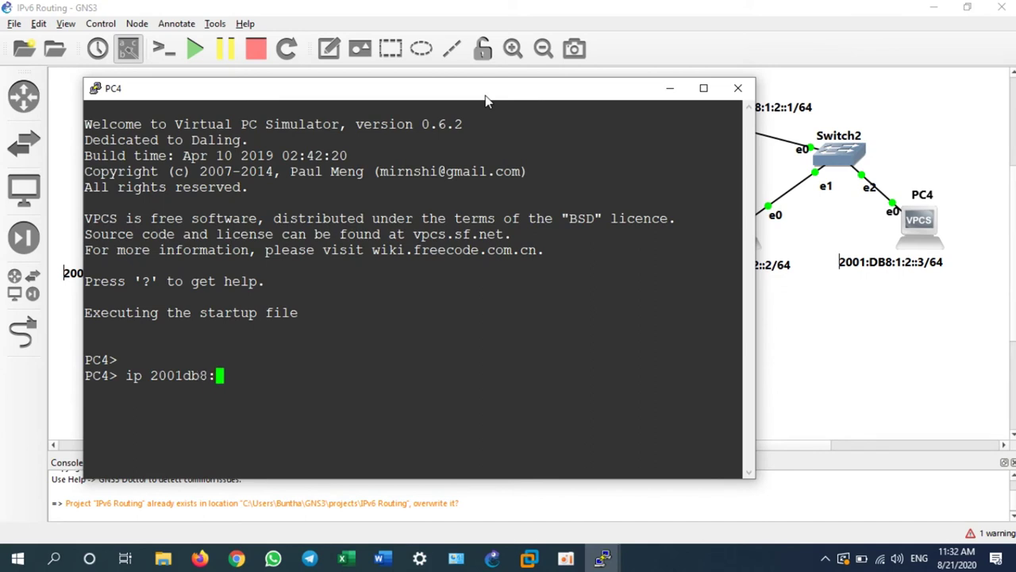
pyautogui.write('::3/64')
pyautogui.press('Return')
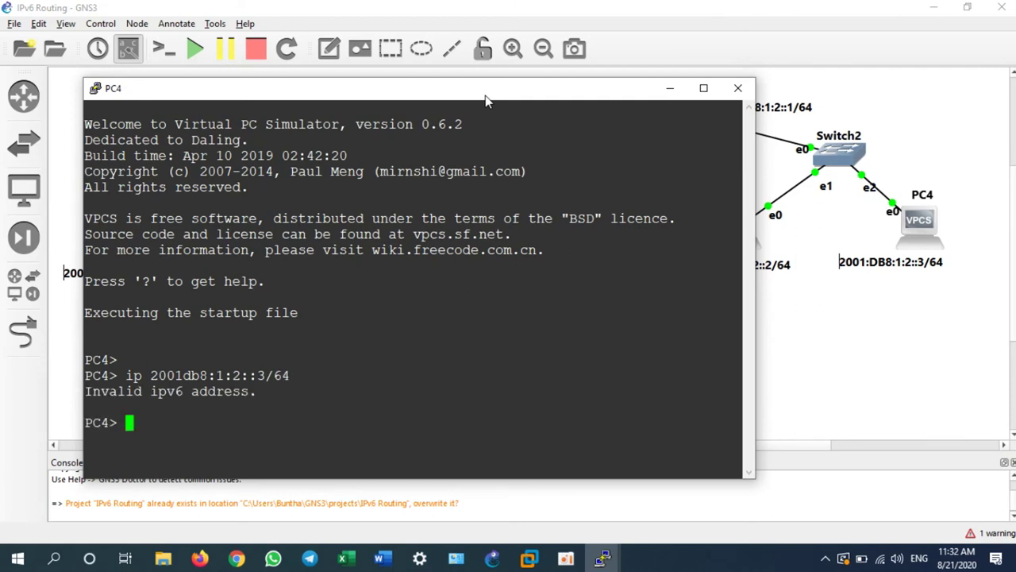
# Step: Recall PC4's ip command, insert the missing colon after 2001, and assign the address 2001:db8:1:2::3/64
pyautogui.press('Up')
pyautogui.press('Left')
pyautogui.press('Left')
pyautogui.press('Left')
pyautogui.press('Left')
pyautogui.press('Left')
pyautogui.press('Left')
pyautogui.press('Left')
pyautogui.press('Left')
pyautogui.press('Left')
pyautogui.press('Left')
pyautogui.press('Left')
pyautogui.press('Left')
pyautogui.press('Left')
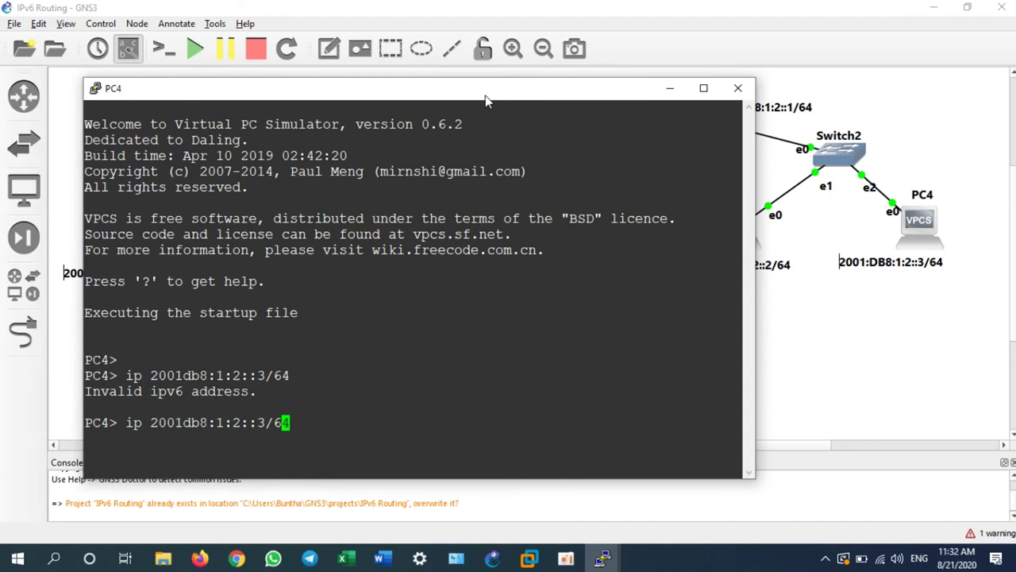
pyautogui.write(':')
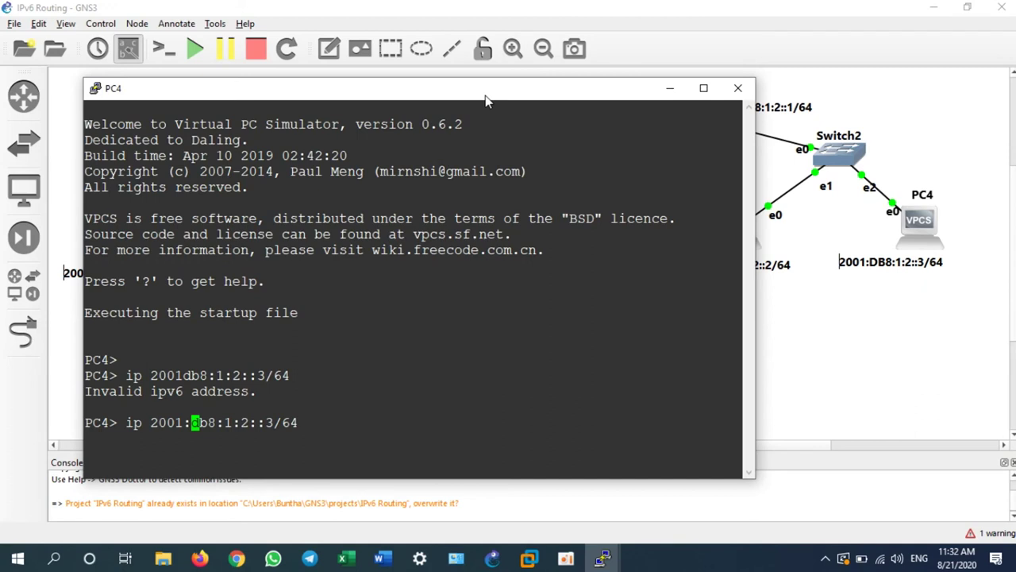
pyautogui.press('Return')
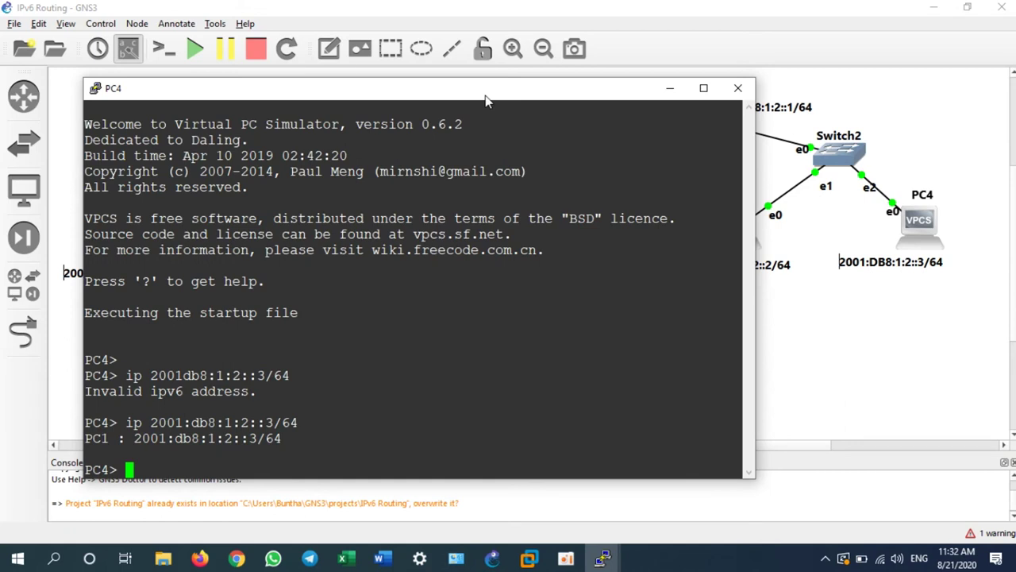
# Step: From PC4, ping its gateway 2001:db8:1:2::1 on R2, moving the console window so the router labels can be read
pyautogui.write('ping')
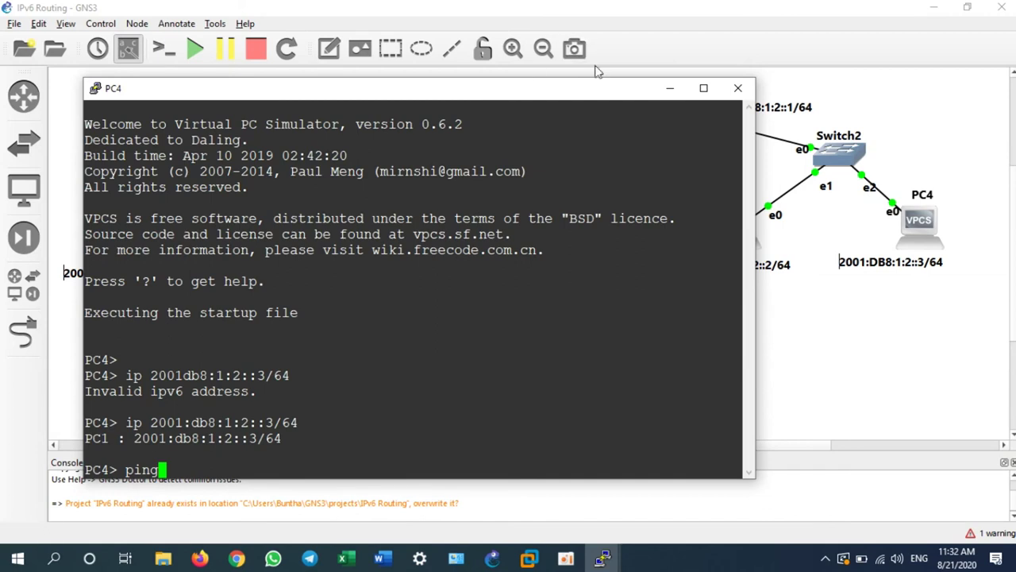
pyautogui.moveTo(599, 78); pyautogui.dragTo(599, 157)
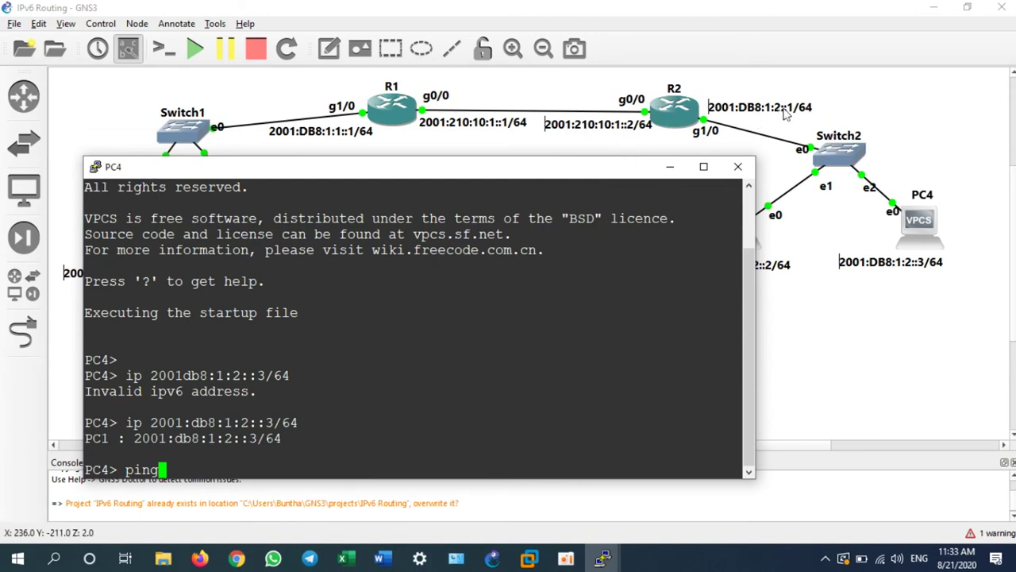
pyautogui.write('2001')
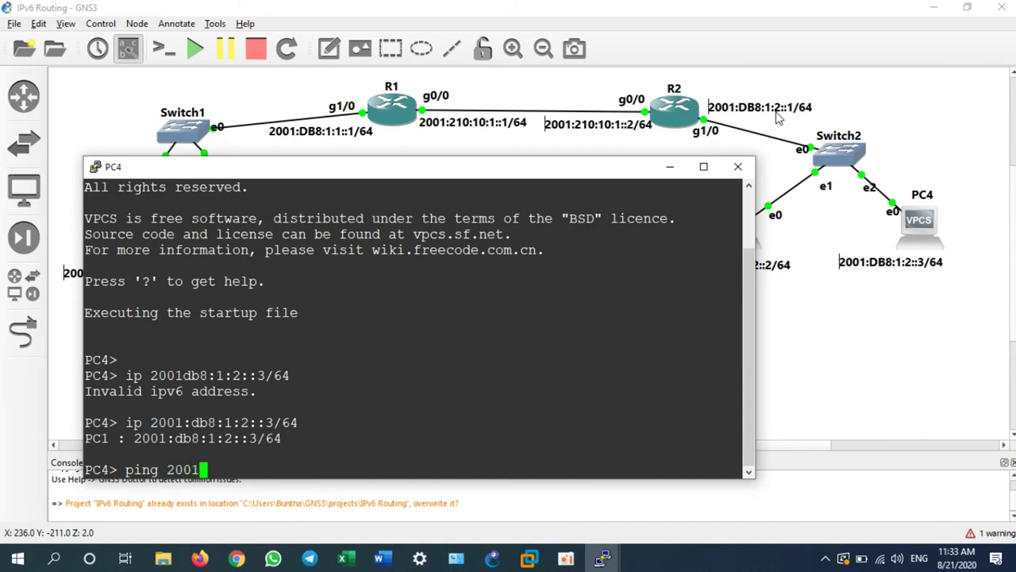
pyautogui.write(':db8')
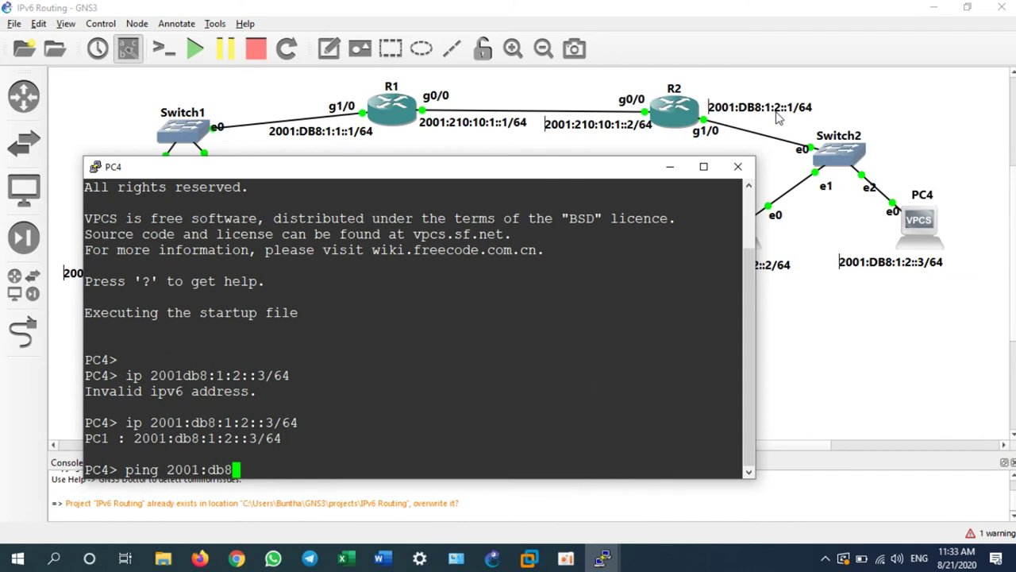
pyautogui.write(':1:2::1')
pyautogui.press('Return')
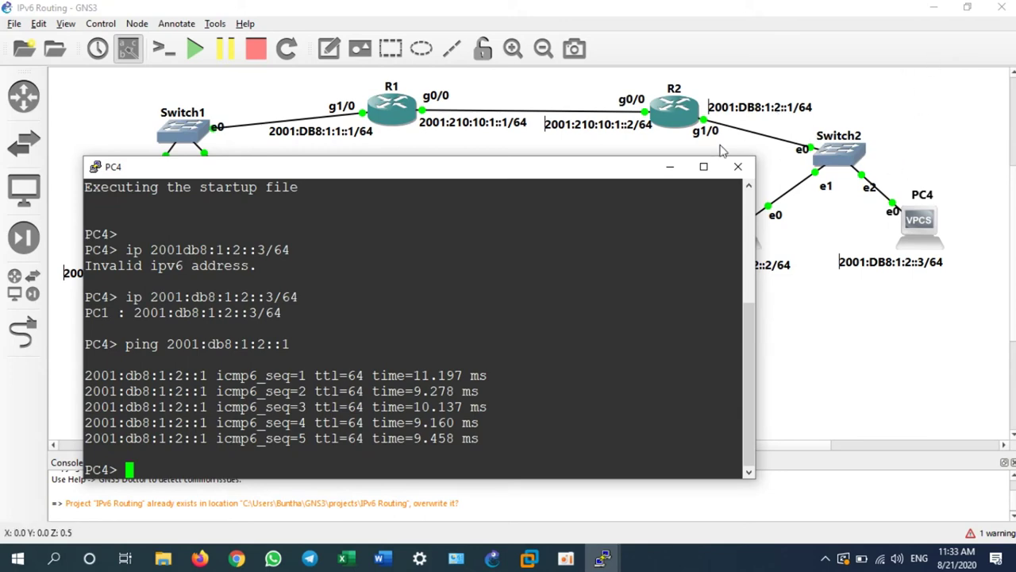
# Step: Move PC4's console clear of PC1 and ping PC1 at 2001:db8:1:1::2
pyautogui.moveTo(368, 172); pyautogui.dragTo(535, 166)
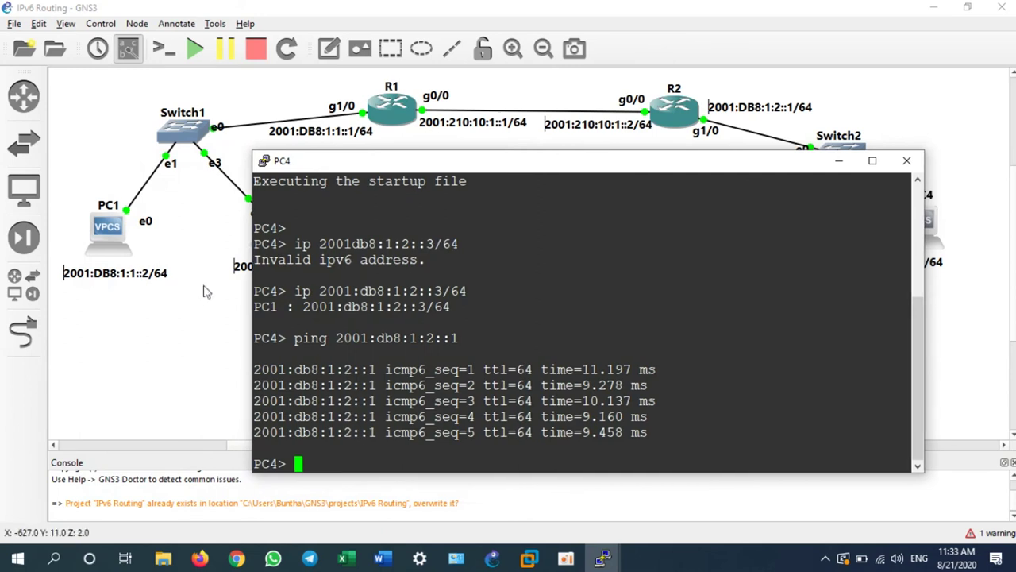
pyautogui.write('pin')
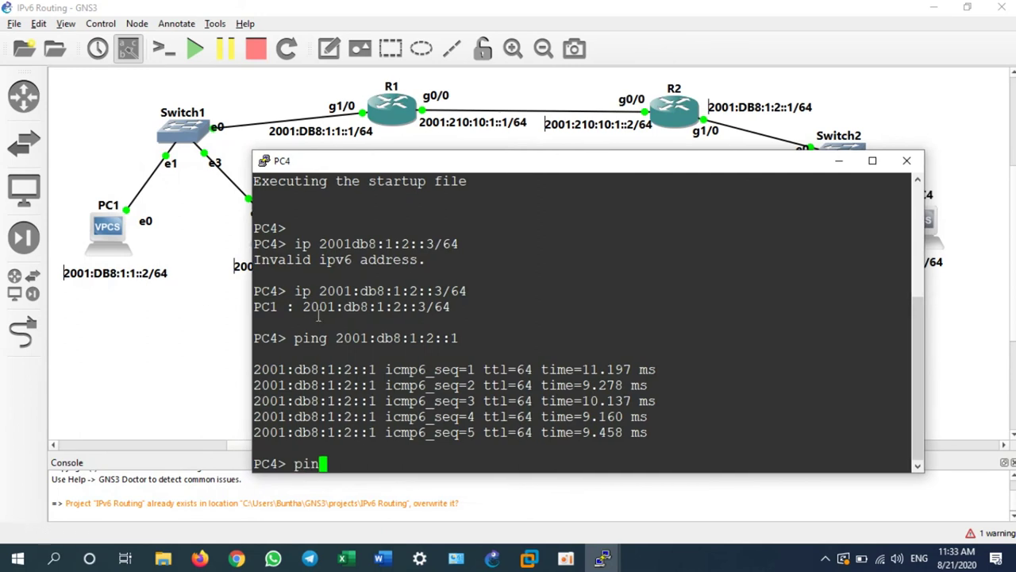
pyautogui.write('g 2001:db')
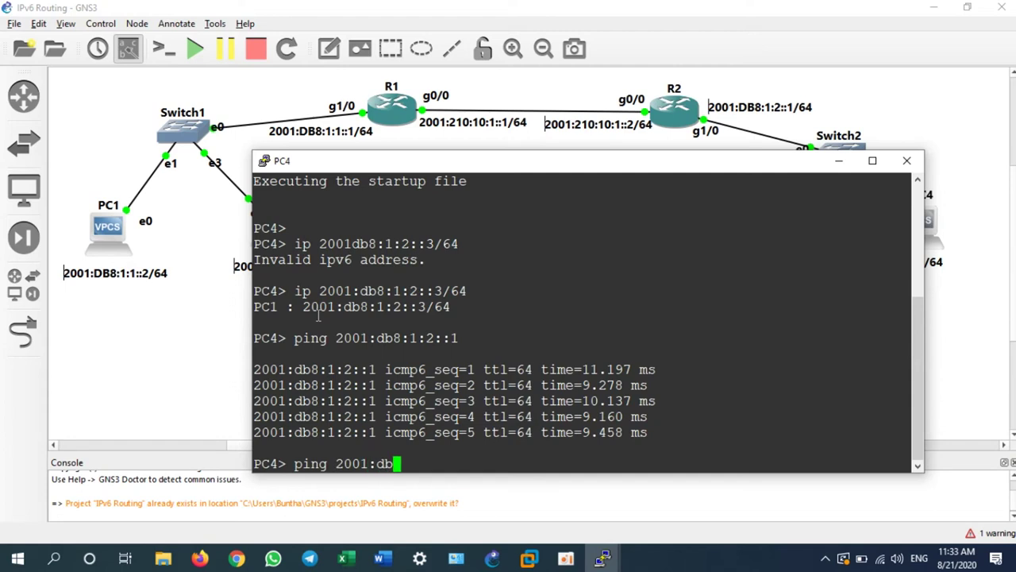
pyautogui.write('8:1:1::2')
pyautogui.press('Return')
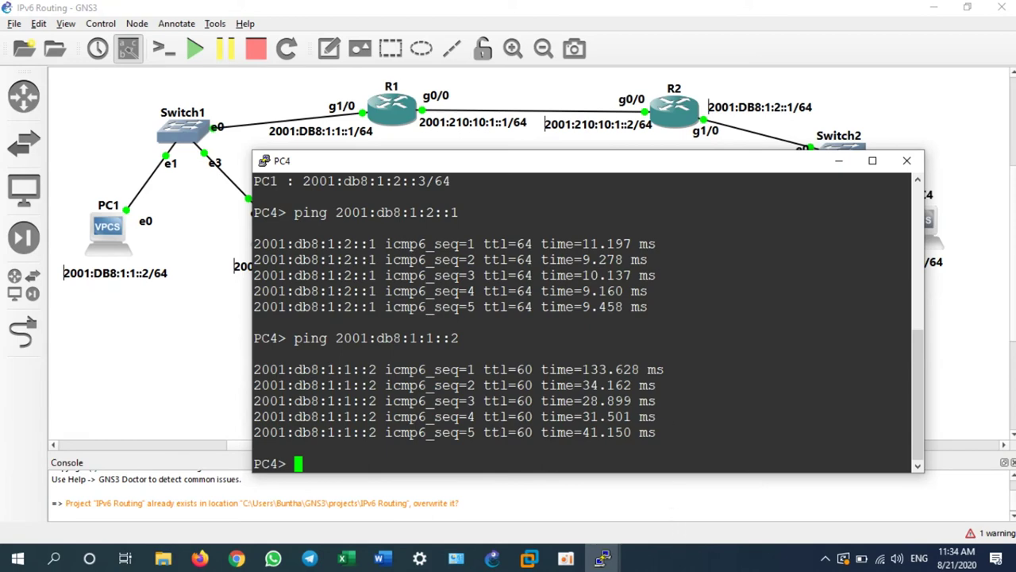
# Step: Switch to R1's console and display its IPv6 routing table with show ipv6 route
pyautogui.click(601, 558)
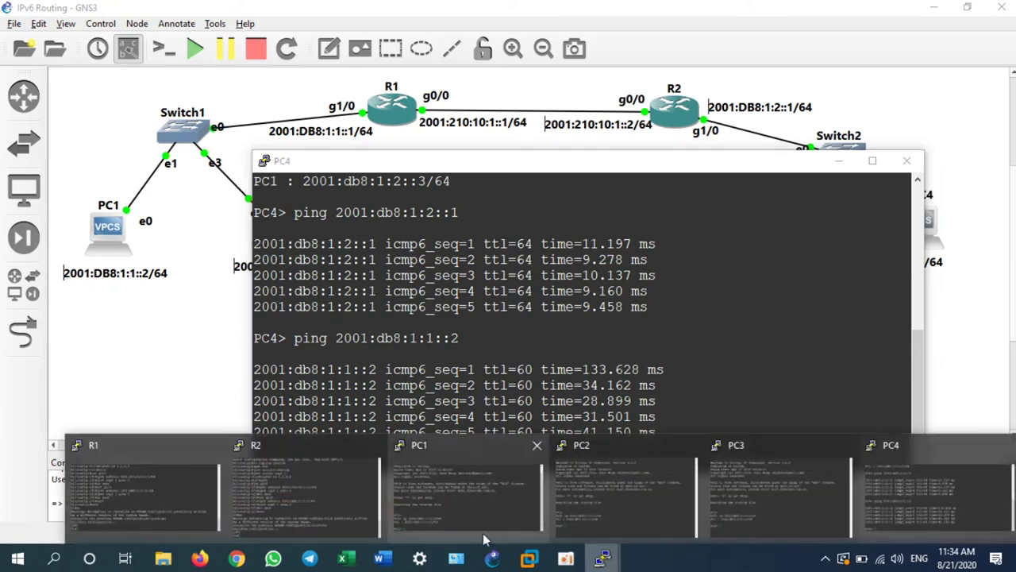
pyautogui.click(143, 492)
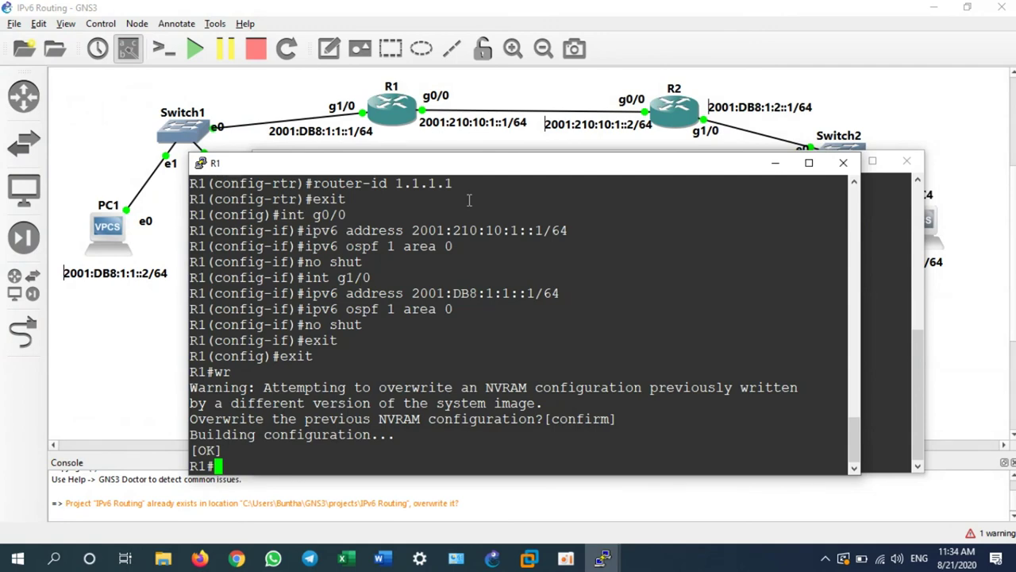
pyautogui.write('show ip')
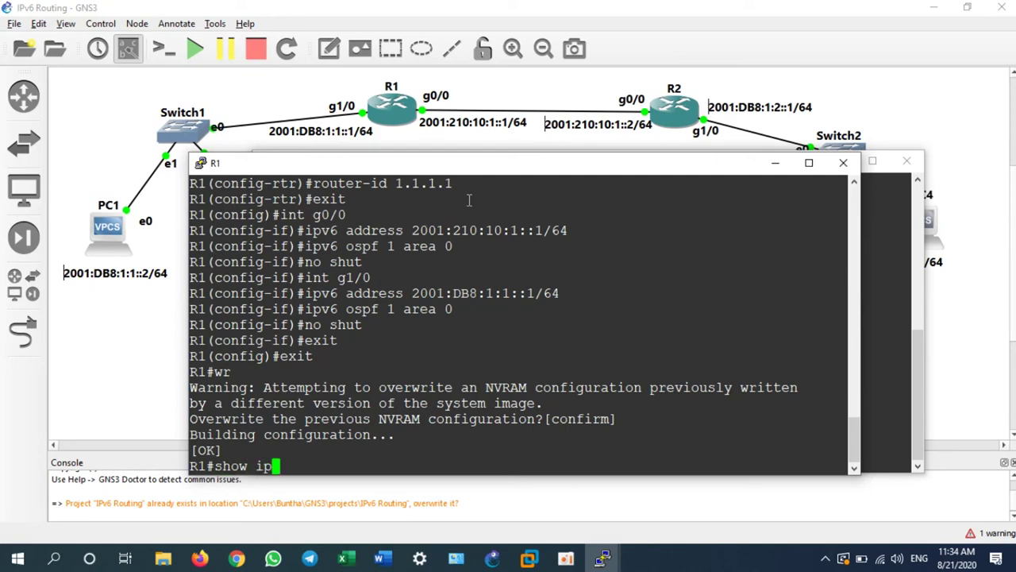
pyautogui.write('v6 route')
pyautogui.press('Return')
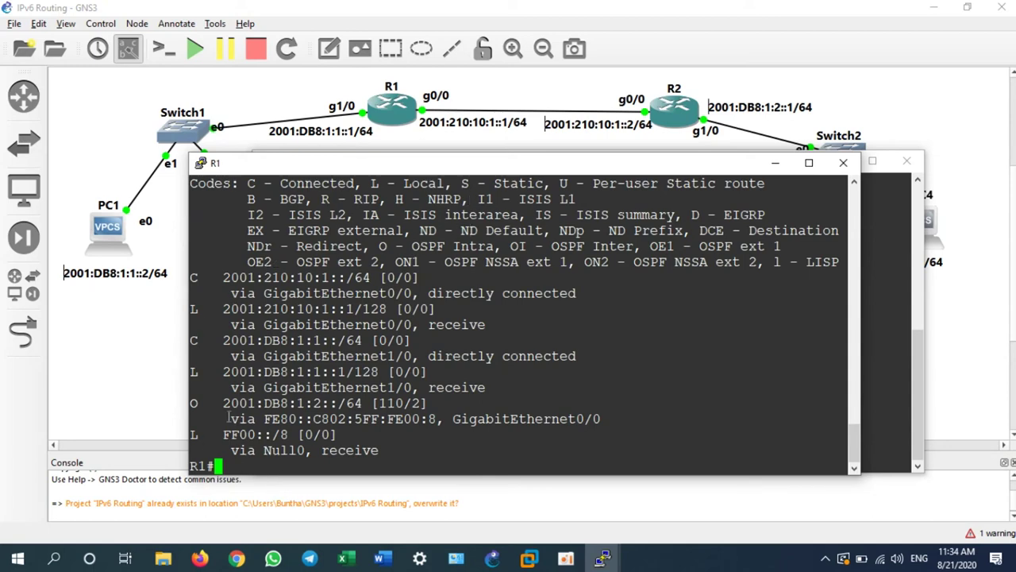
# Step: Examine R1's routing table by highlighting the OSPF code in the legend, the OSPF-learned network, and the local addresses of g0/0 and g1/0
pyautogui.moveTo(202, 403); pyautogui.dragTo(191, 403)
pyautogui.scroll(3, 389, 244)
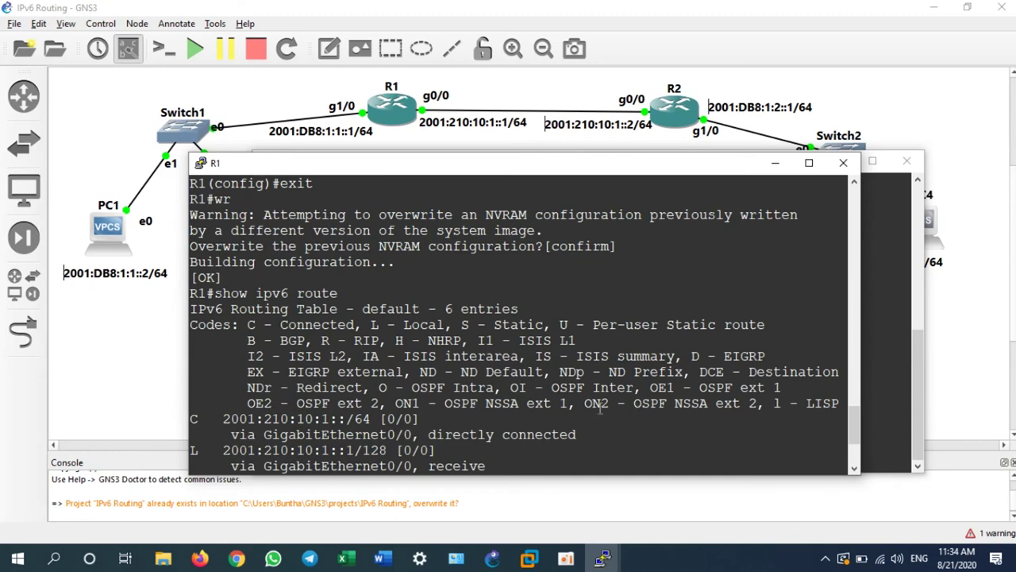
pyautogui.moveTo(379, 388); pyautogui.dragTo(439, 389)
pyautogui.scroll(-3, 364, 389)
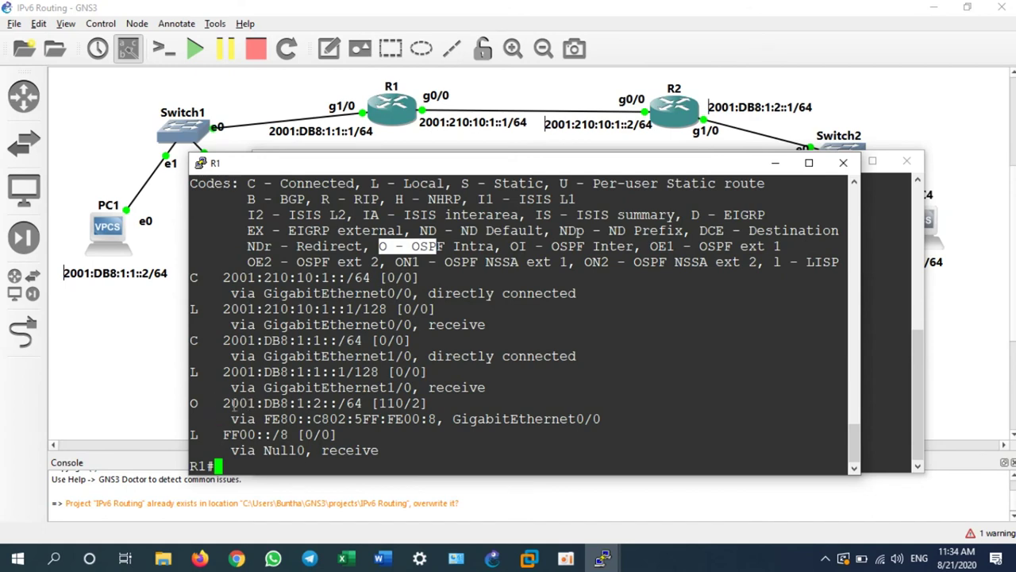
pyautogui.moveTo(225, 407); pyautogui.dragTo(362, 404)
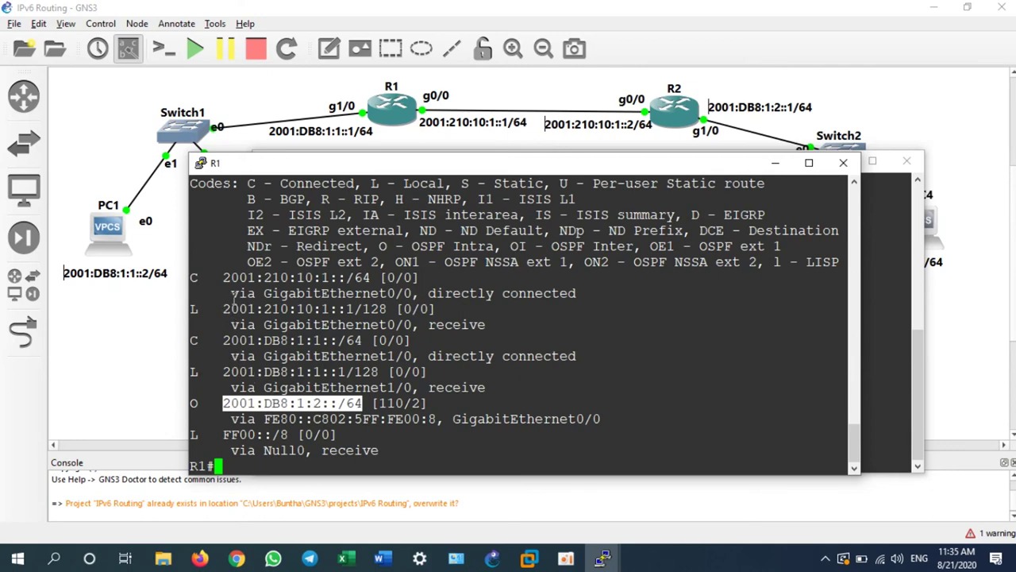
pyautogui.moveTo(225, 309); pyautogui.dragTo(384, 308)
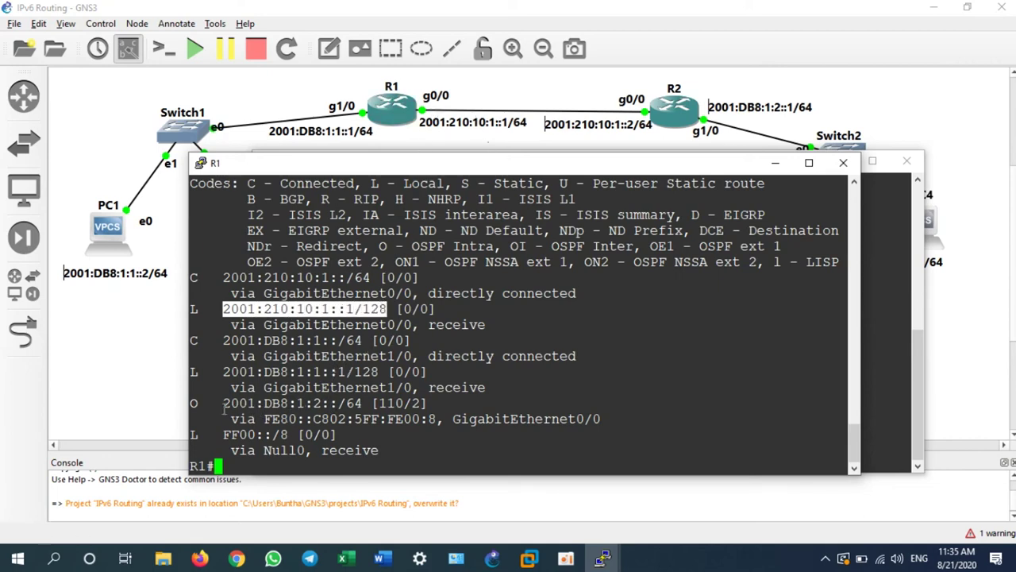
pyautogui.moveTo(223, 372); pyautogui.dragTo(354, 372)
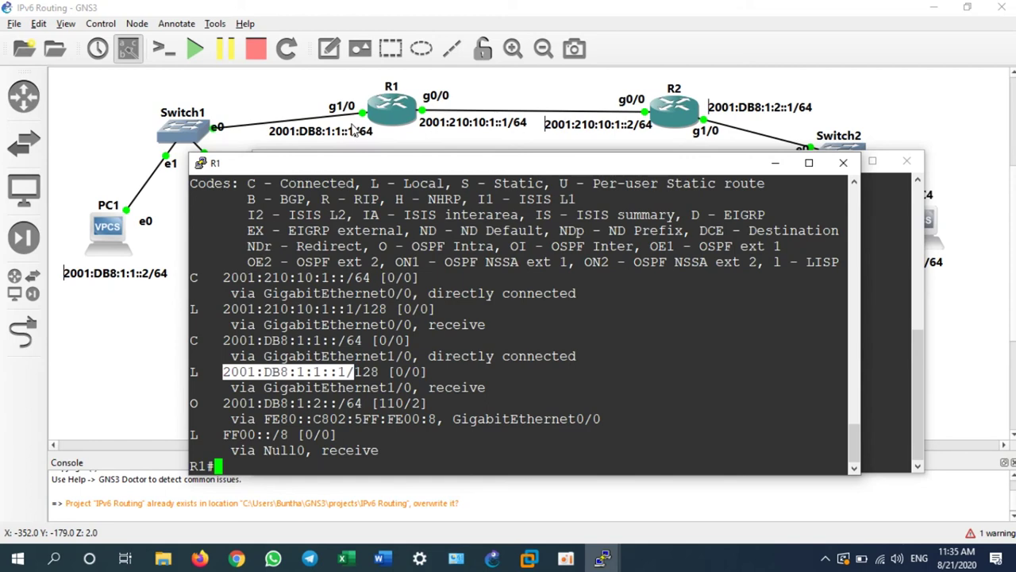
# Step: Switch to R2's console, display its routing table with sh ipv6 route, and highlight the OSPF-learned network
pyautogui.moveTo(603, 558)
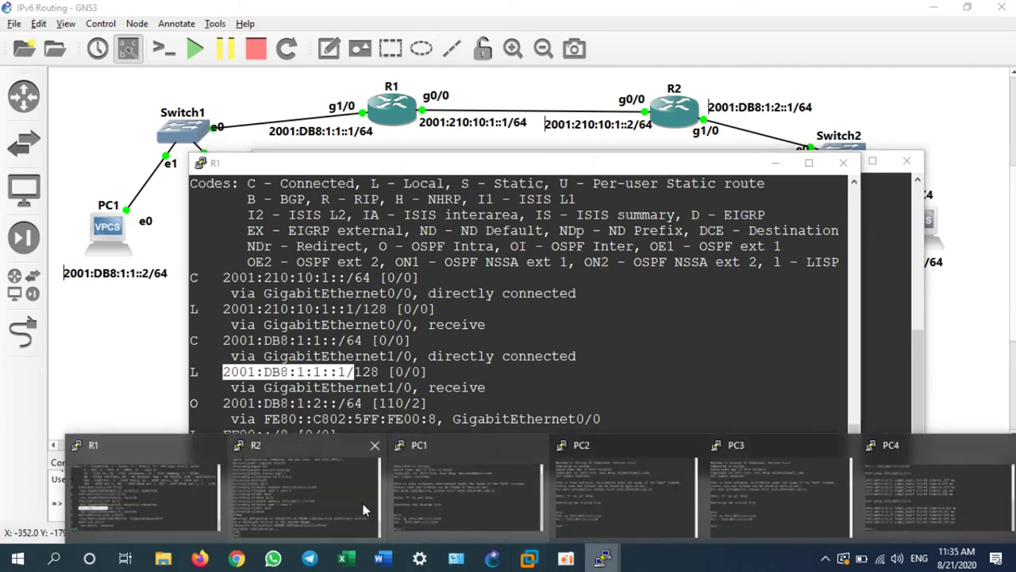
pyautogui.click(330, 533)
pyautogui.write('sh ipv6')
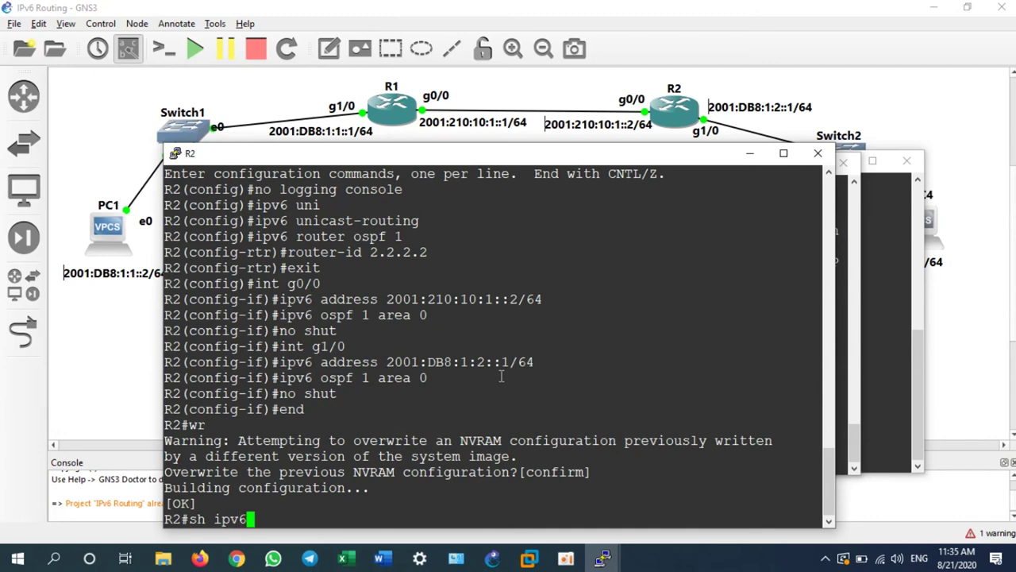
pyautogui.write(' route')
pyautogui.press('Return')
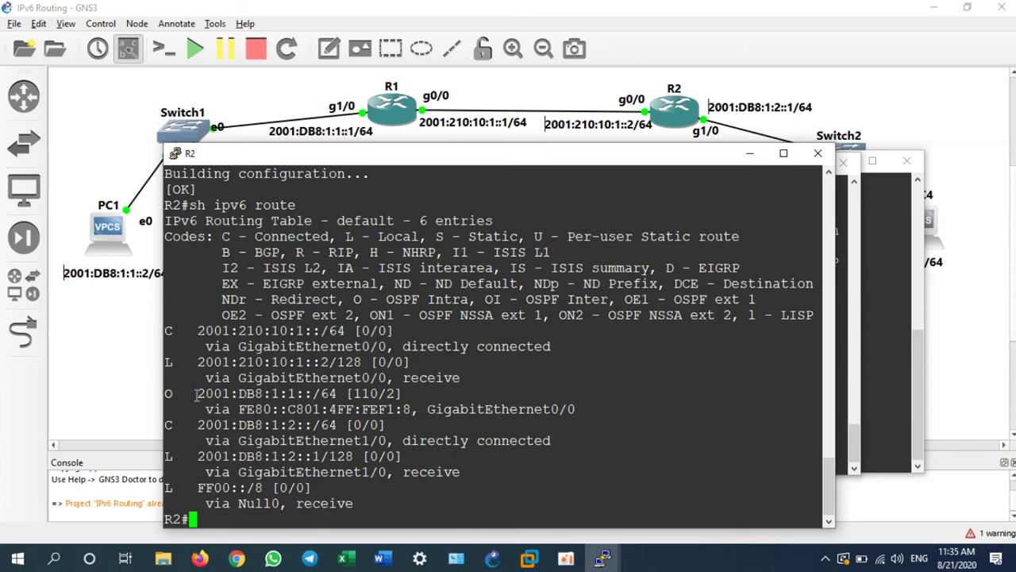
pyautogui.moveTo(192, 394); pyautogui.dragTo(316, 393)
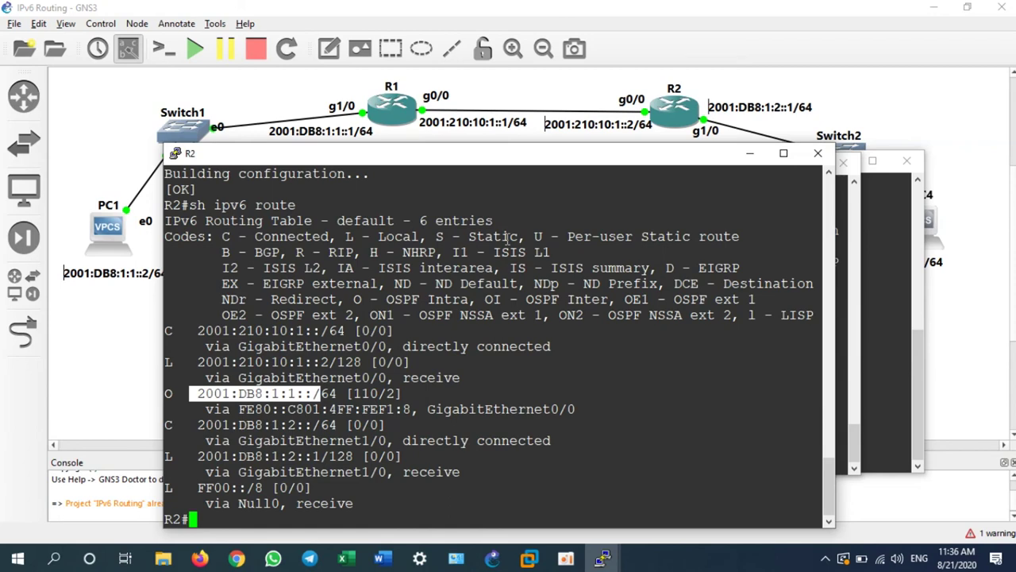
# Step: Display R2's OSPF neighbors with sh ipv6 ospf 1 neighbor and highlight the neighbor ID
pyautogui.write('sh ipv6 ')
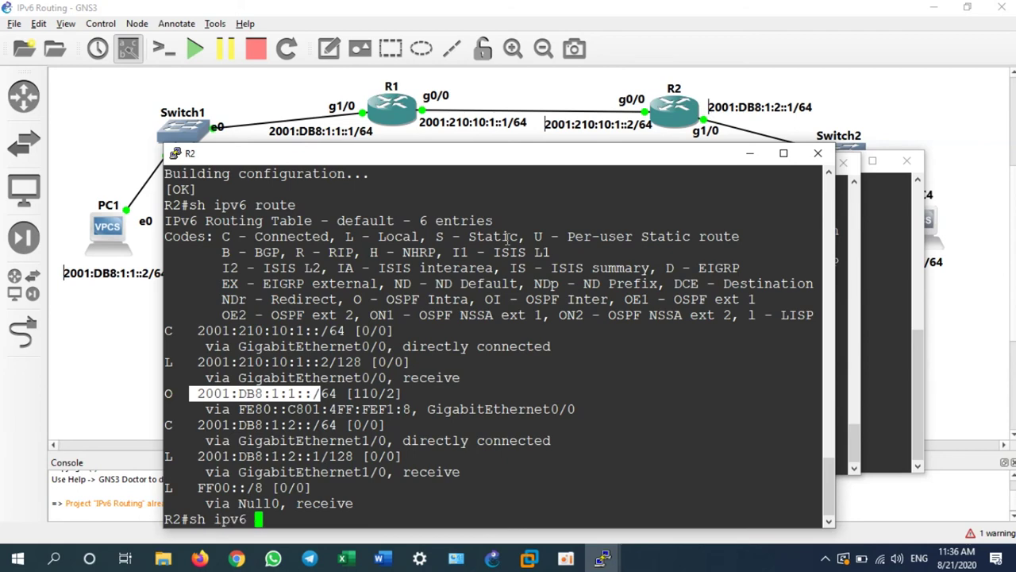
pyautogui.write('ospf 1 ne')
pyautogui.press('Tab')
pyautogui.press('Return')
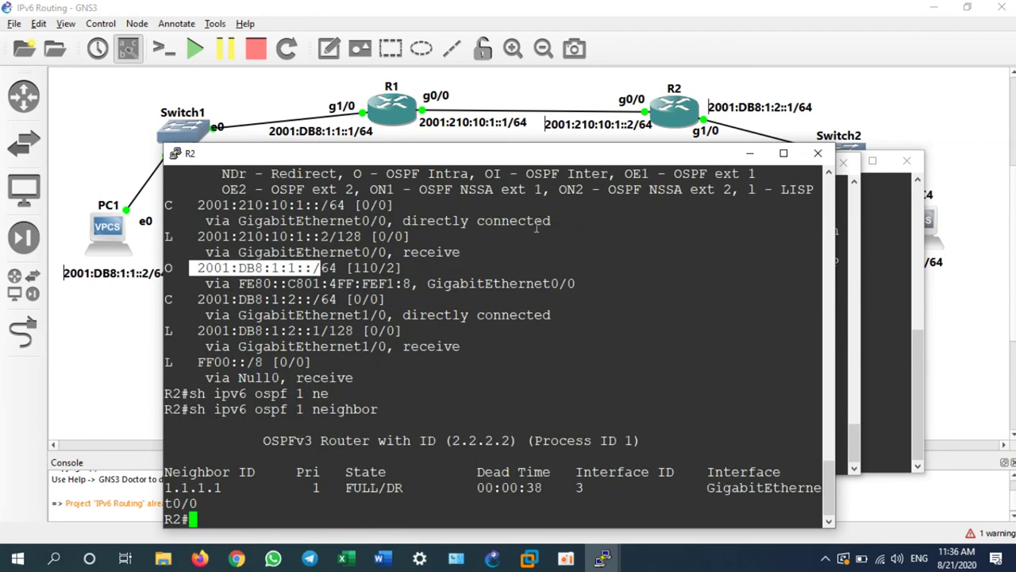
pyautogui.click(228, 484)
pyautogui.moveTo(228, 482); pyautogui.dragTo(167, 487)
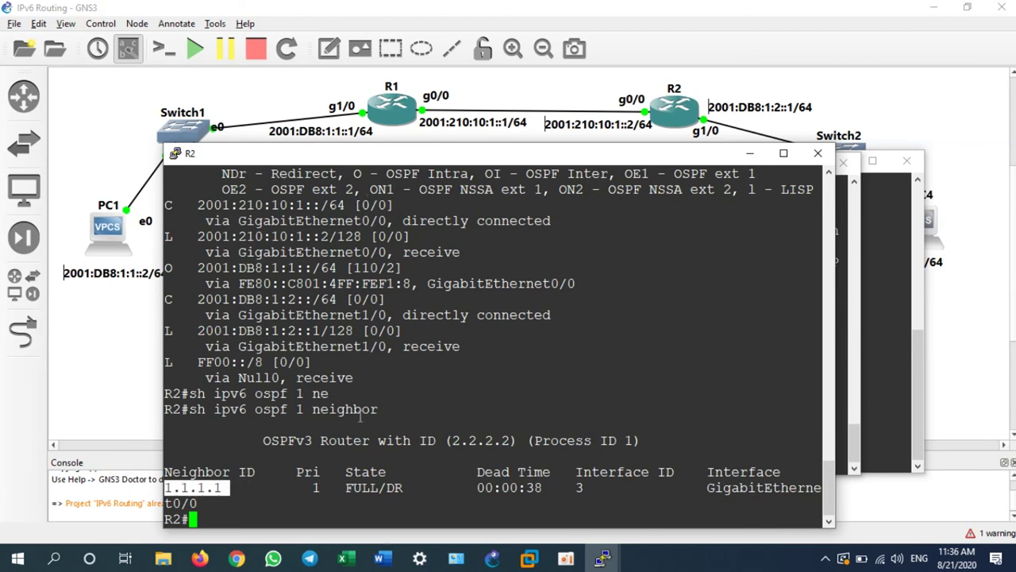
# Step: Switch to R1's console, list its neighbors with sh ipv6 ospf 1 neighbor, and highlight the neighbor ID
pyautogui.moveTo(602, 558)
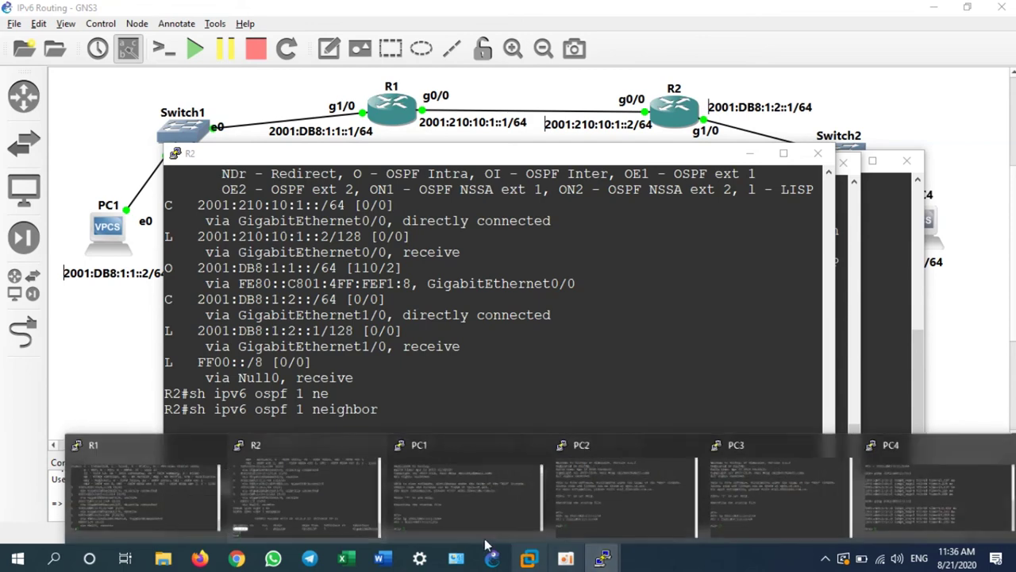
pyautogui.click(168, 493)
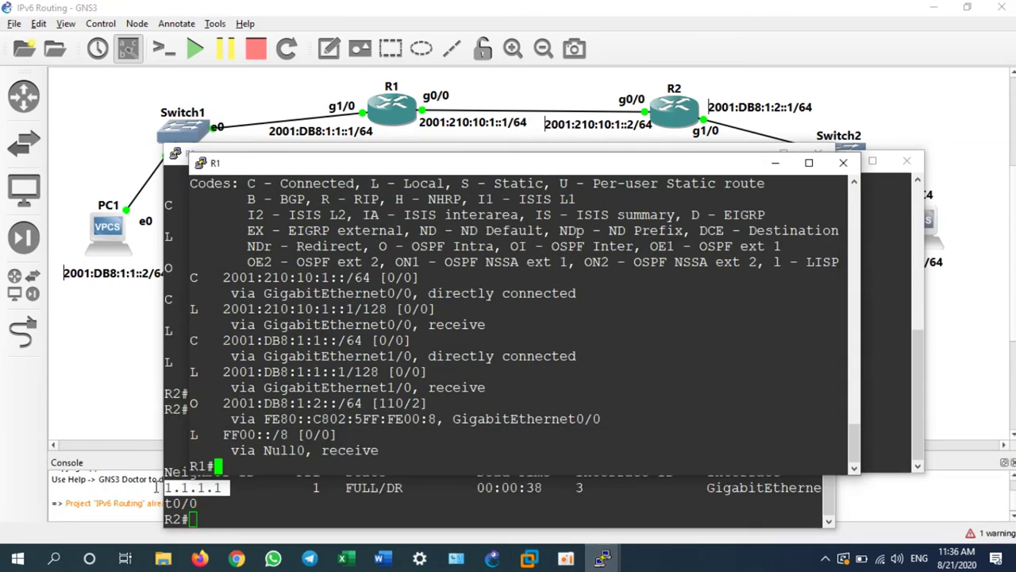
pyautogui.write('sh ipv6 o')
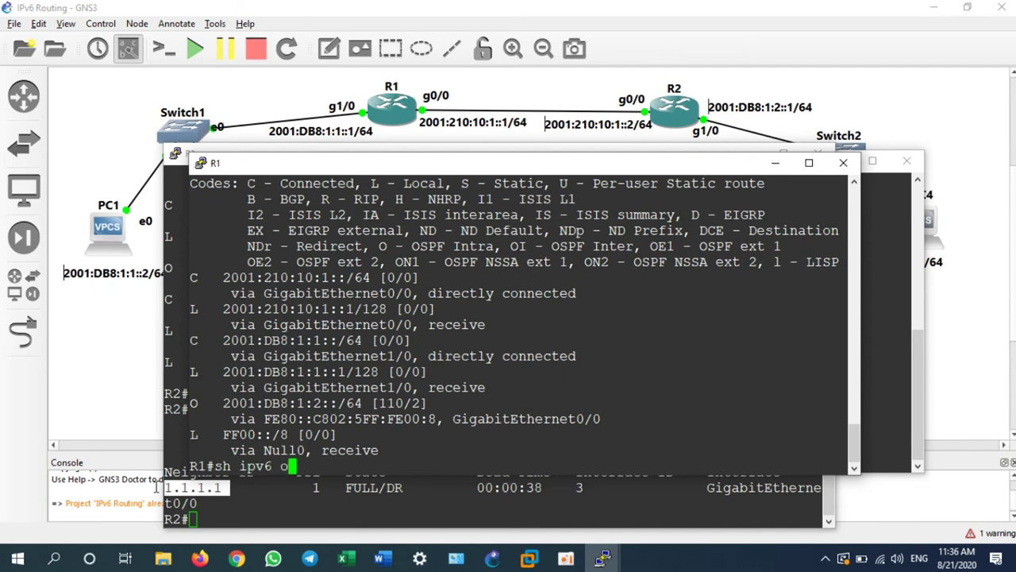
pyautogui.write('spf 1')
pyautogui.write(' ne')
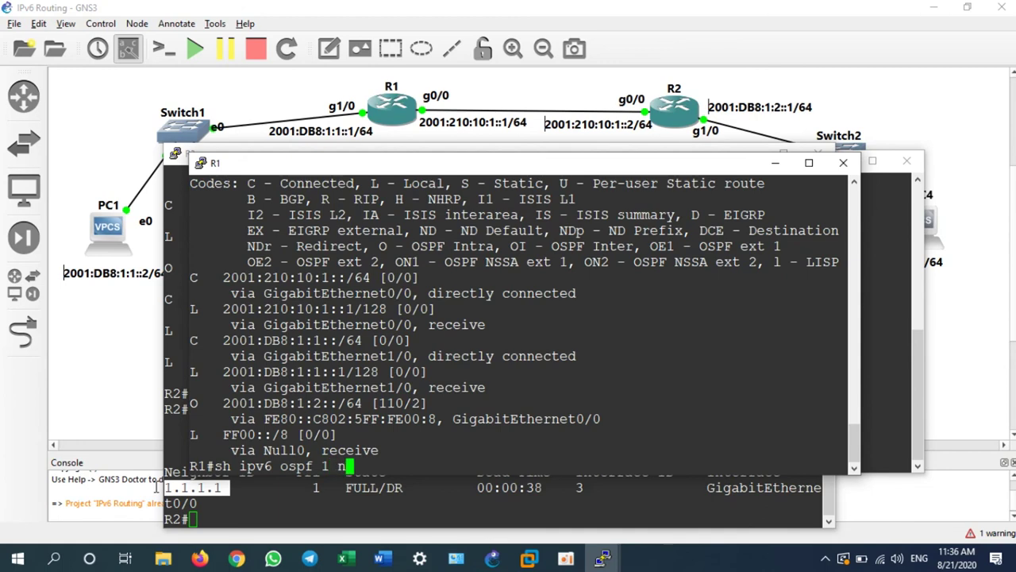
pyautogui.press('Tab')
pyautogui.press('Return')
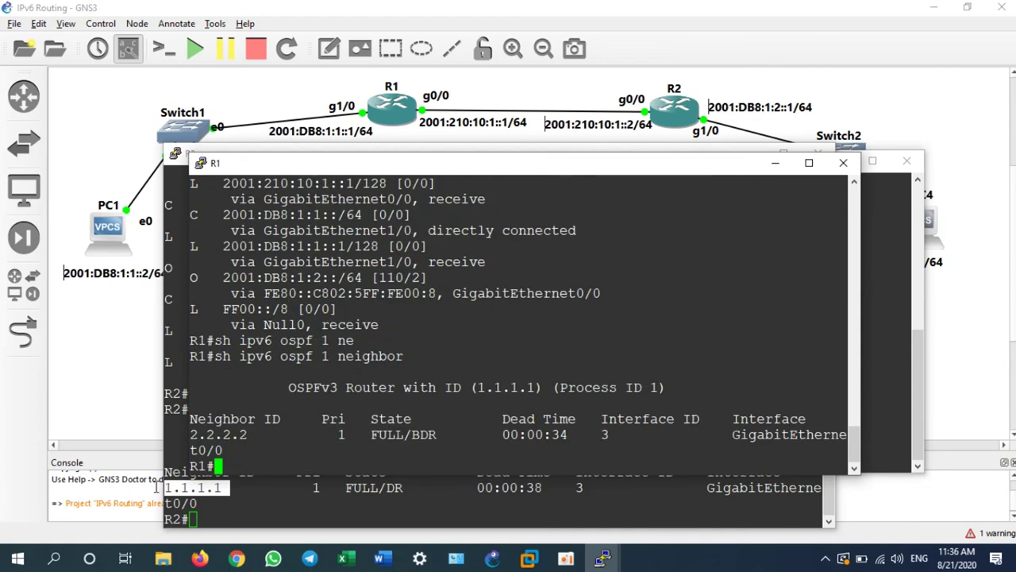
pyautogui.moveTo(250, 433); pyautogui.dragTo(192, 433)
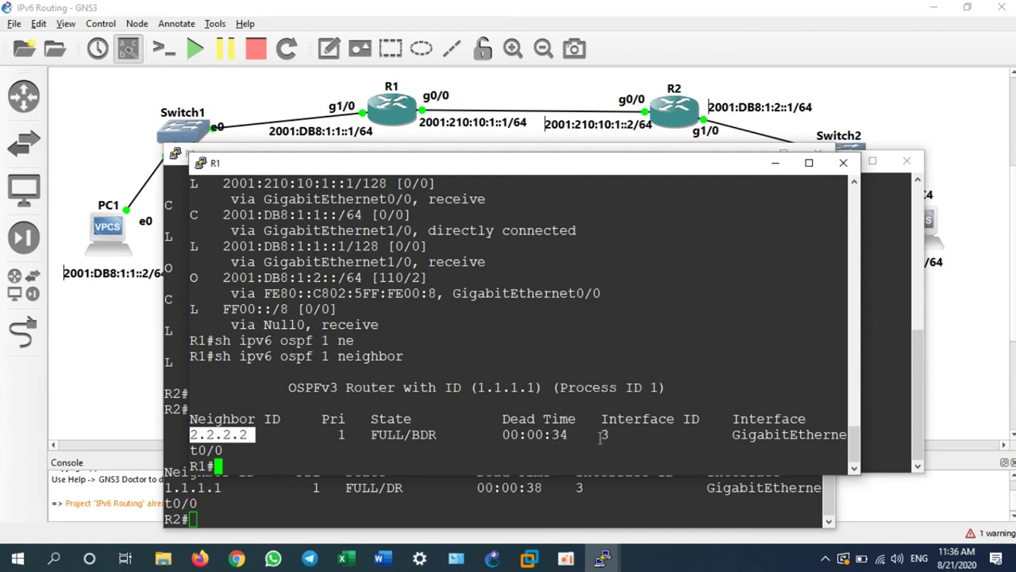
# Step: Return to R2's console and examine the dead time in its OSPF neighbor table
pyautogui.click(569, 489)
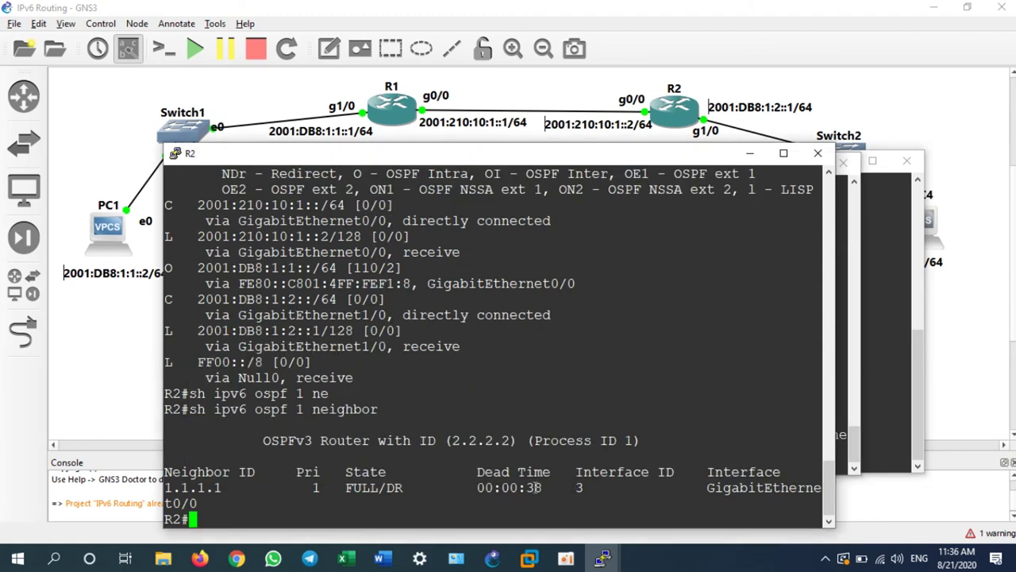
pyautogui.moveTo(520, 488); pyautogui.dragTo(550, 488)
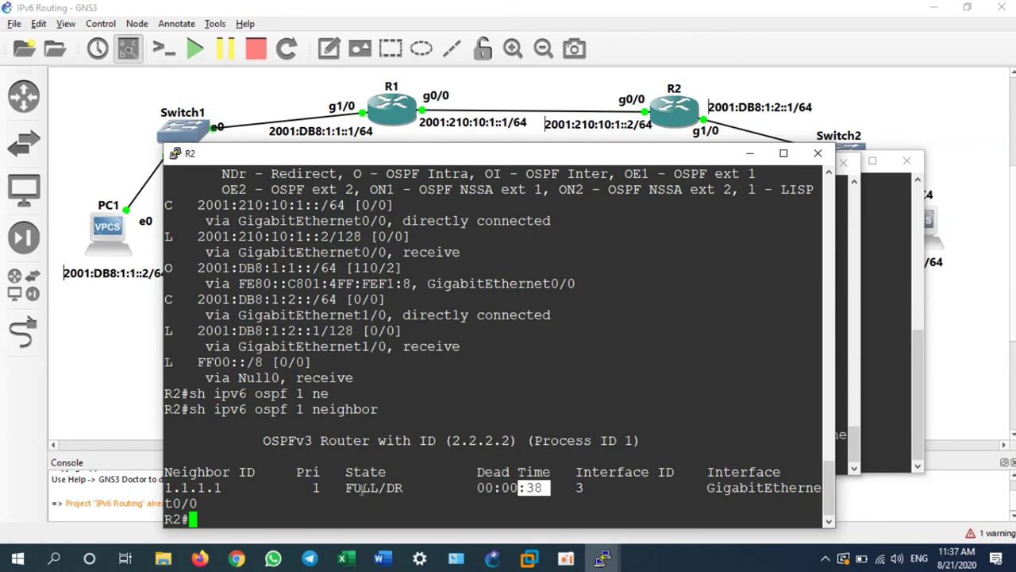
pyautogui.click(260, 477)
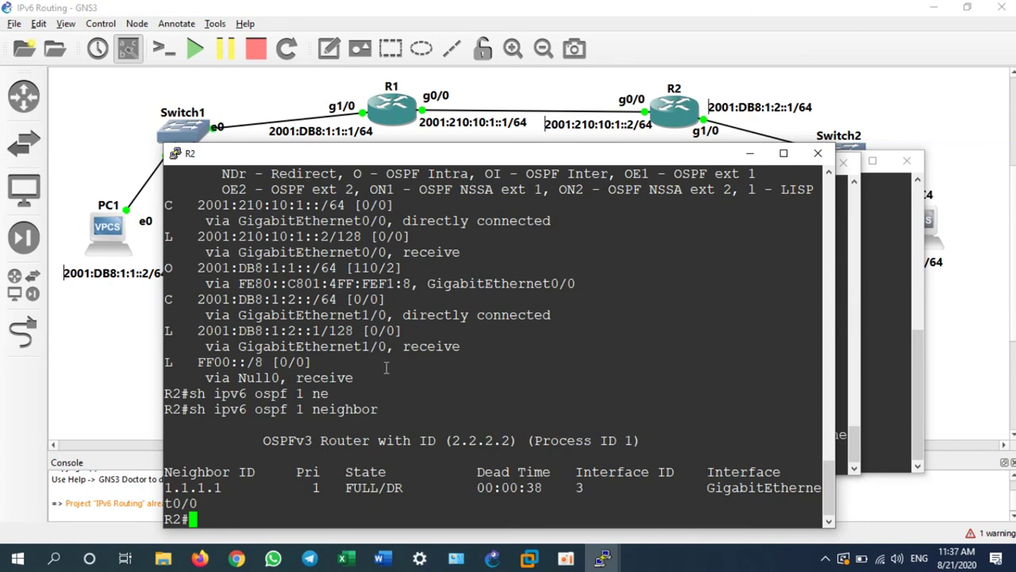
# Step: Display R2's interface summary with sh ipv6 interface brief
pyautogui.write('sh')
pyautogui.write('o')
pyautogui.press('BackSpace')
pyautogui.write('ipv6 interface b')
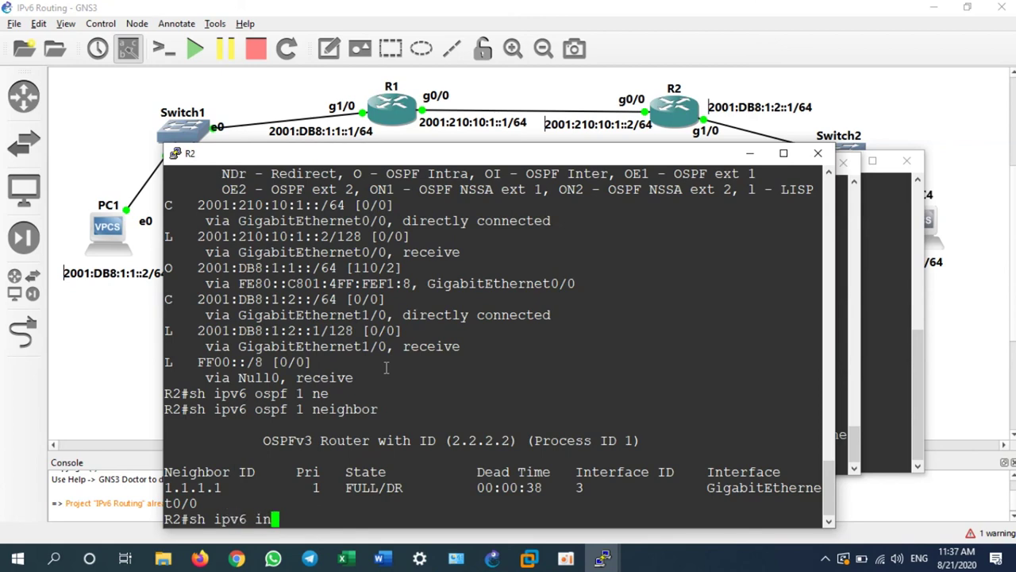
pyautogui.press('Tab')
pyautogui.write('b')
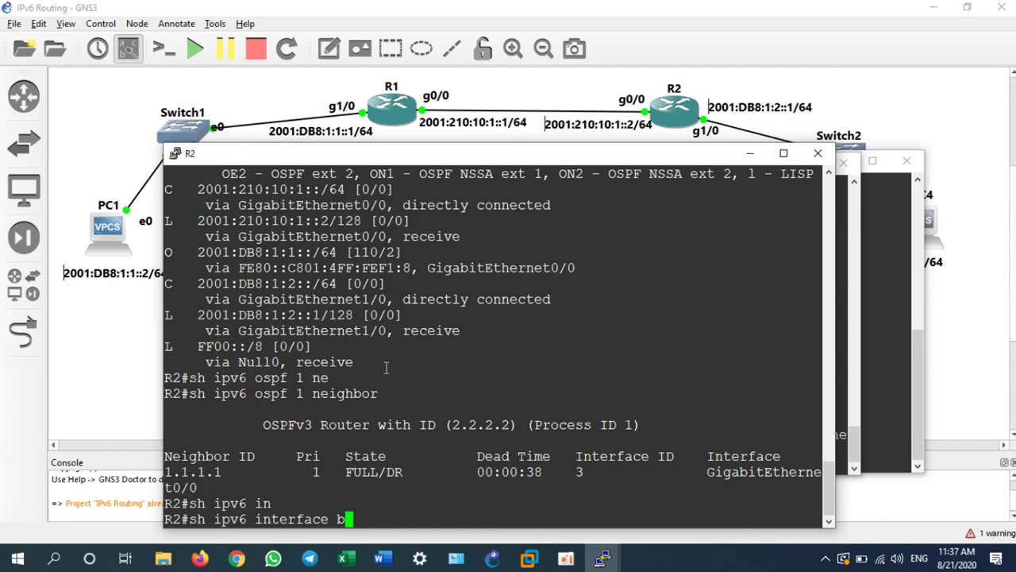
pyautogui.press('Tab')
pyautogui.write('r')
pyautogui.press('Tab')
pyautogui.press('Return')
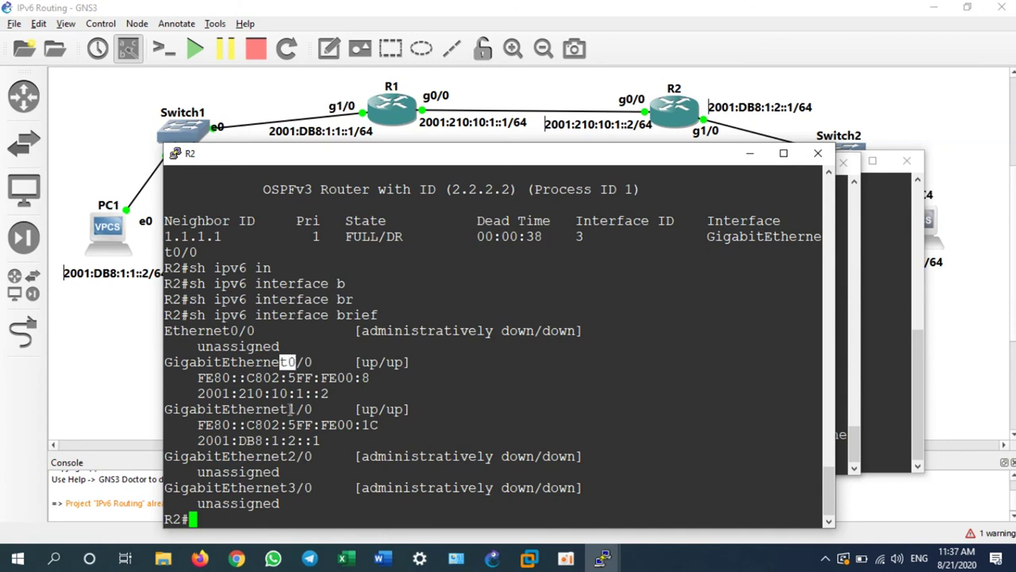
# Step: Examine the status, link-local addresses and global address in R2's summary by highlighting them for GigabitEthernet0/0 and GigabitEthernet1/0
pyautogui.moveTo(288, 409); pyautogui.dragTo(311, 409)
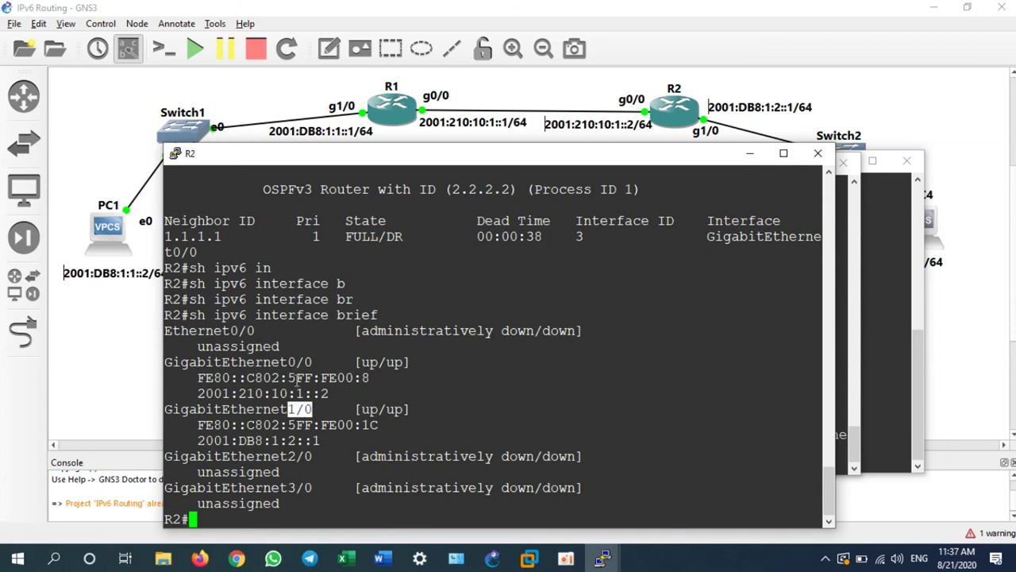
pyautogui.moveTo(355, 362); pyautogui.dragTo(410, 364)
pyautogui.moveTo(356, 409); pyautogui.dragTo(411, 409)
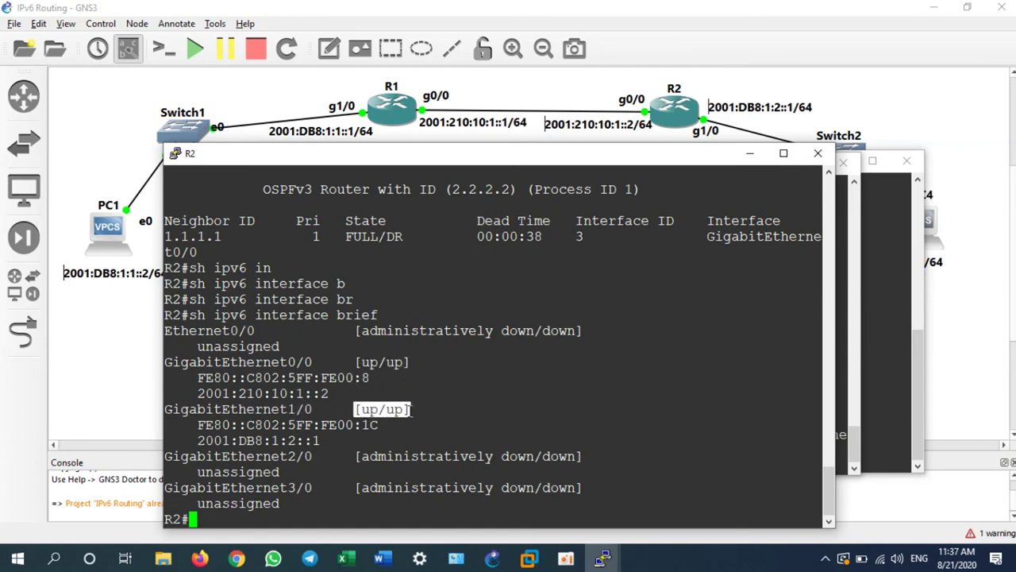
pyautogui.moveTo(381, 378); pyautogui.dragTo(199, 378)
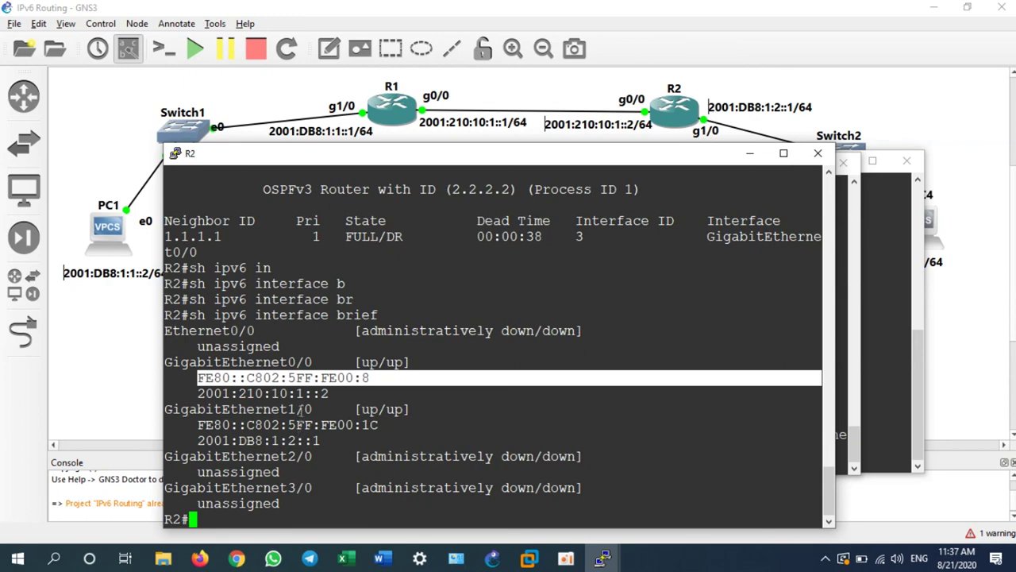
pyautogui.moveTo(200, 395); pyautogui.dragTo(328, 393)
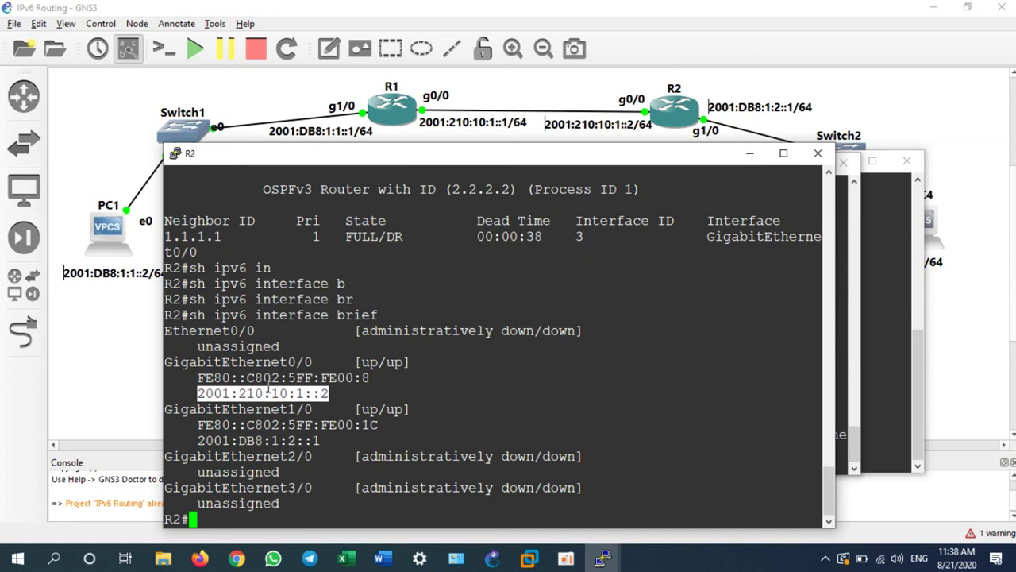
pyautogui.moveTo(200, 378); pyautogui.dragTo(280, 378)
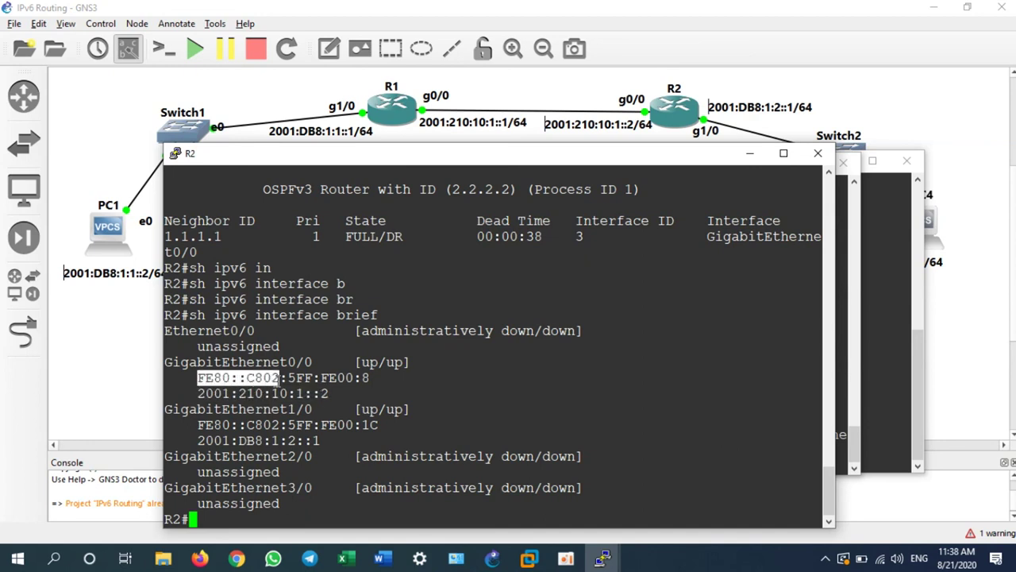
pyautogui.moveTo(198, 425); pyautogui.dragTo(267, 426)
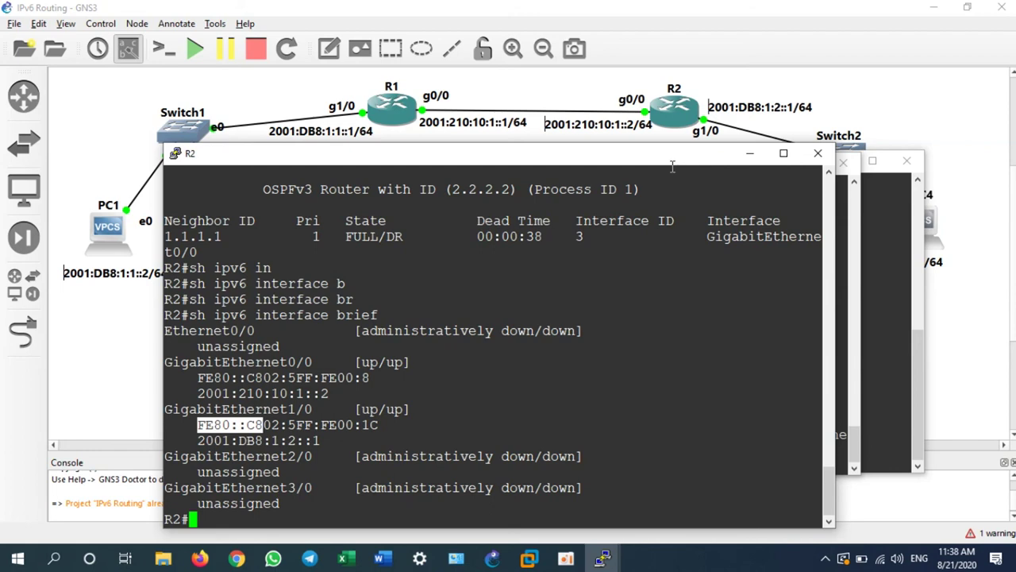
# Step: Return to the GNS3 topology and add a text note below the OSPF label with the lines EIGRP, RIP, Static and Default
pyautogui.click(560, 95)
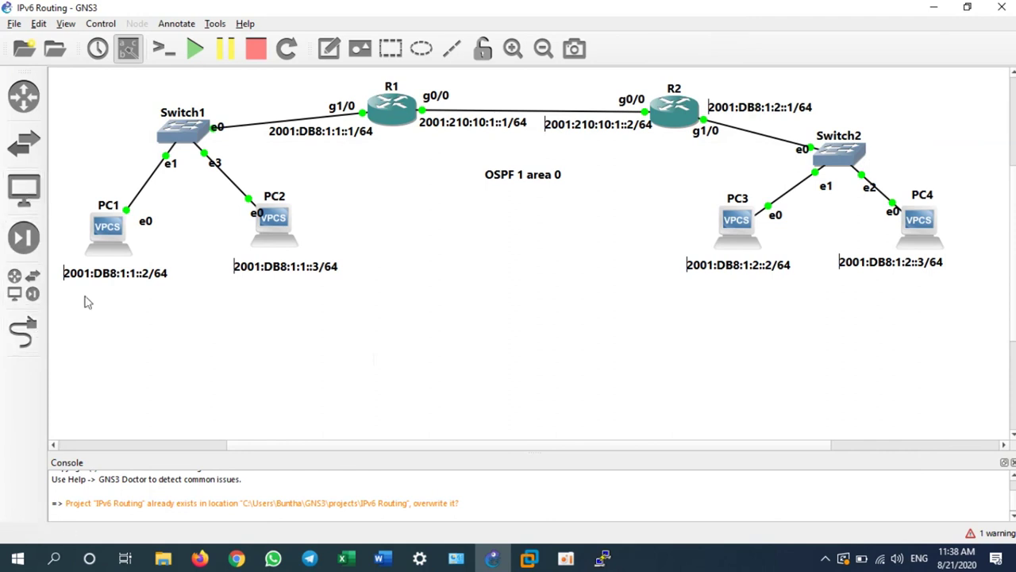
pyautogui.click(329, 49)
pyautogui.click(477, 235)
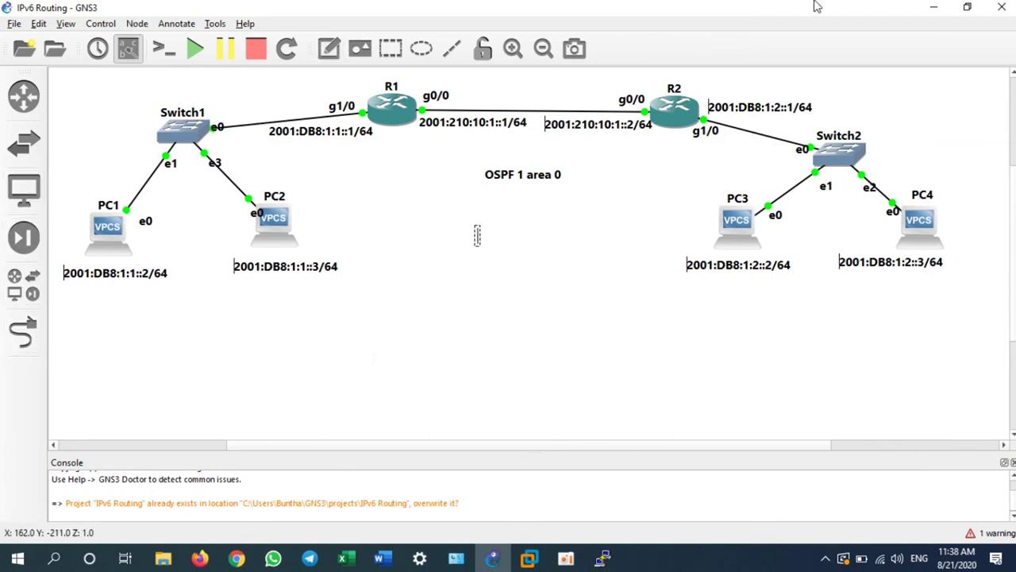
pyautogui.write('EIG')
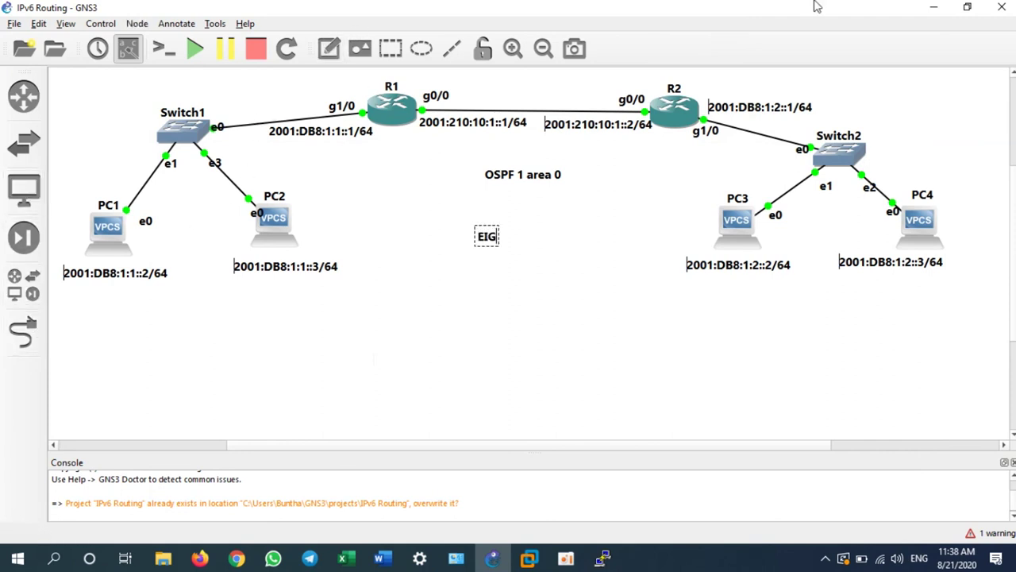
pyautogui.write('RP')
pyautogui.press('Return')
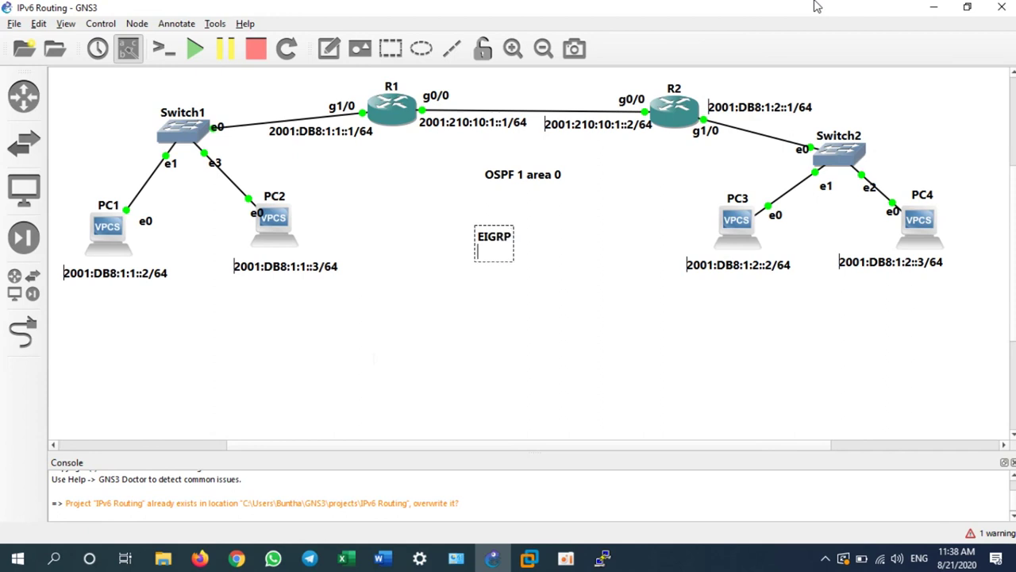
pyautogui.write('RIP')
pyautogui.press('Return')
pyautogui.write('Sta')
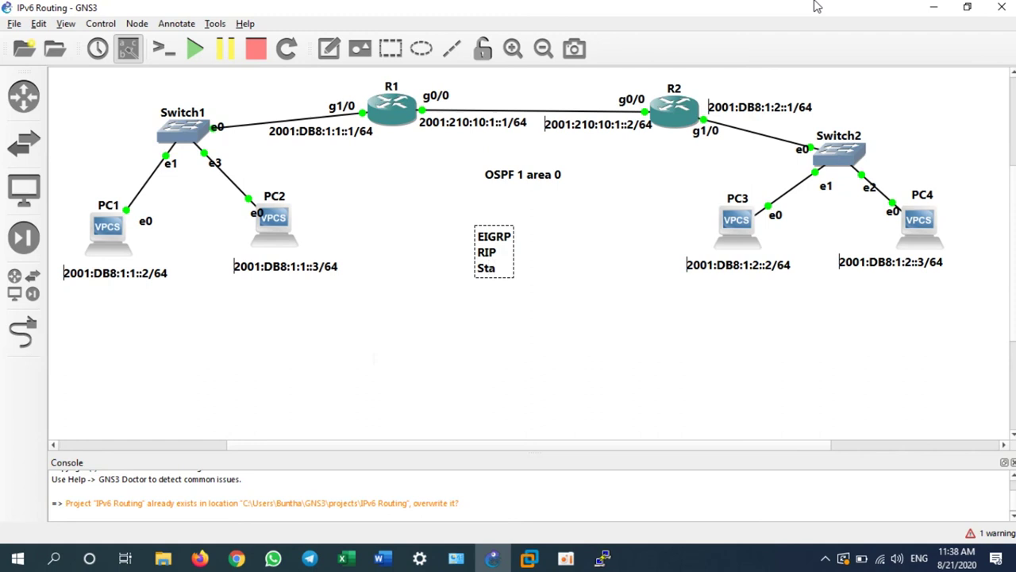
pyautogui.write('tic')
pyautogui.press('Return')
pyautogui.write('Default')
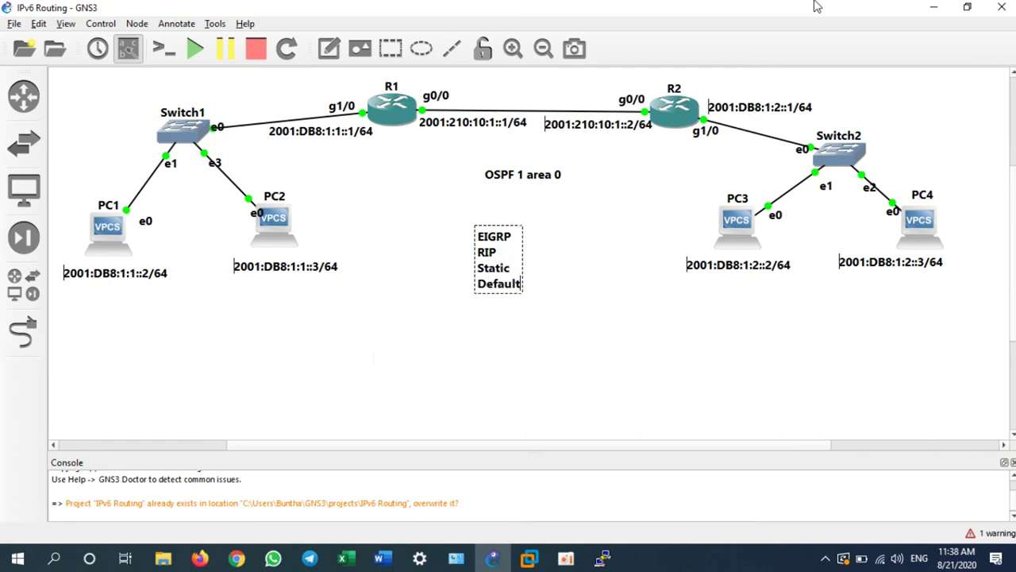
pyautogui.click(600, 263)
# Step: Move the OSPF 1 area 0 label slightly up toward the router link, and point out the routing protocol note by selecting it
pyautogui.moveTo(517, 180); pyautogui.dragTo(511, 168)
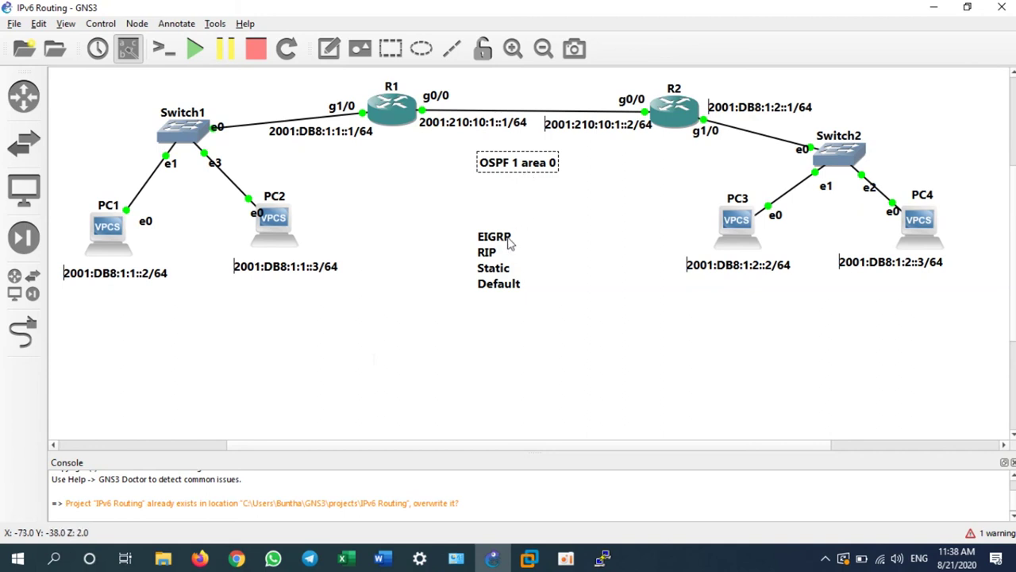
pyautogui.moveTo(457, 216); pyautogui.dragTo(547, 322)
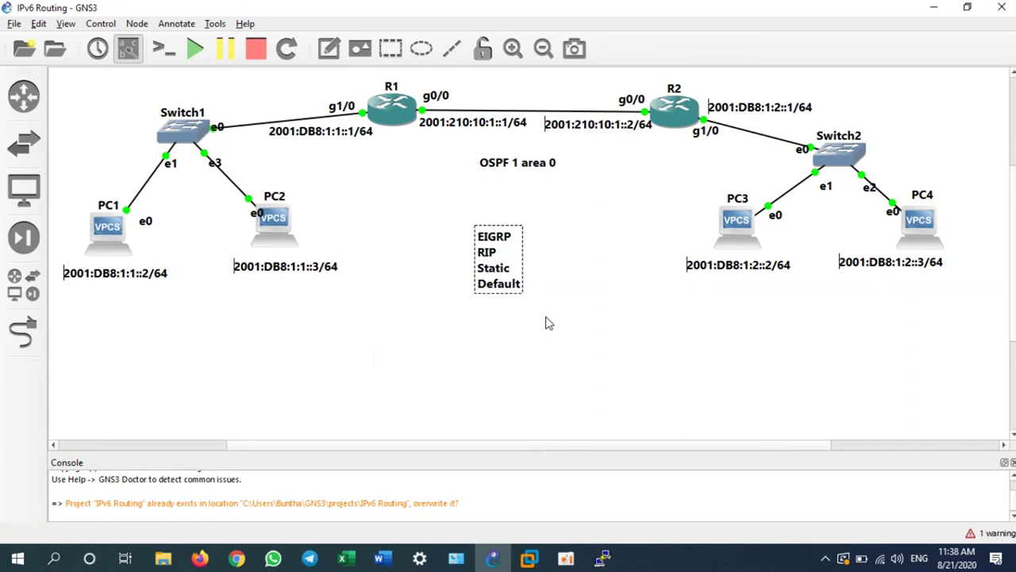
pyautogui.moveTo(458, 212); pyautogui.dragTo(547, 324)
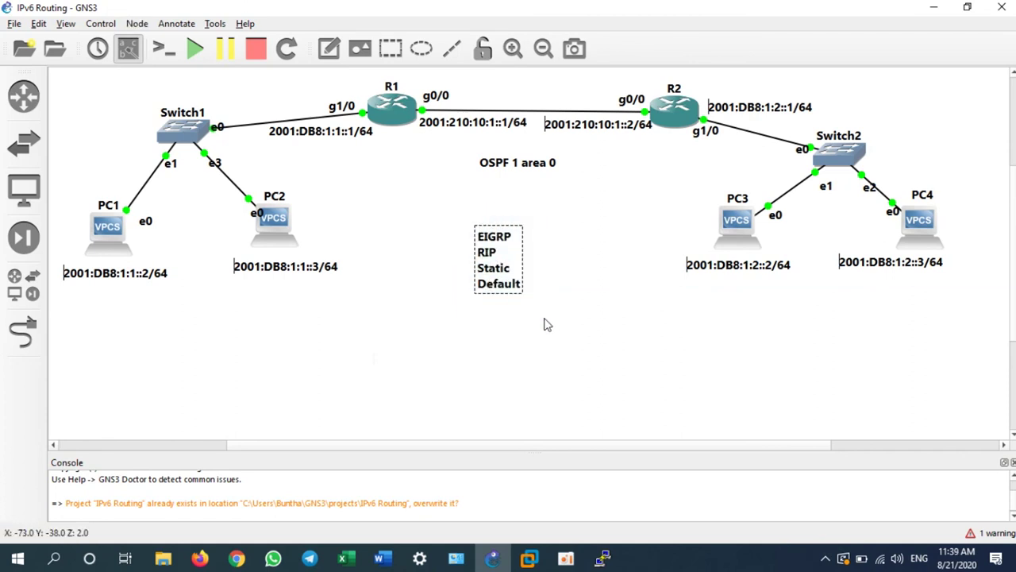
pyautogui.click(653, 359)
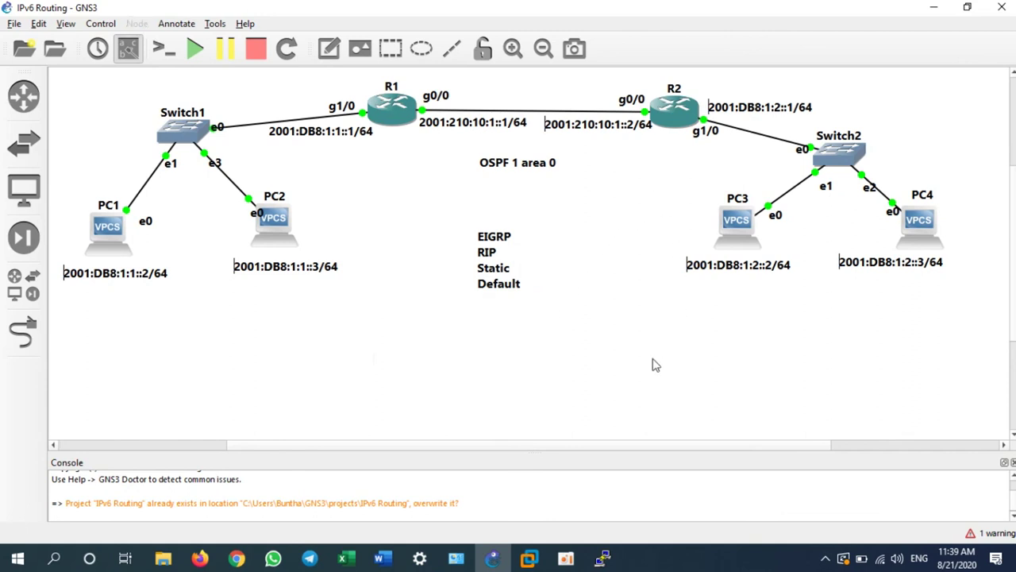